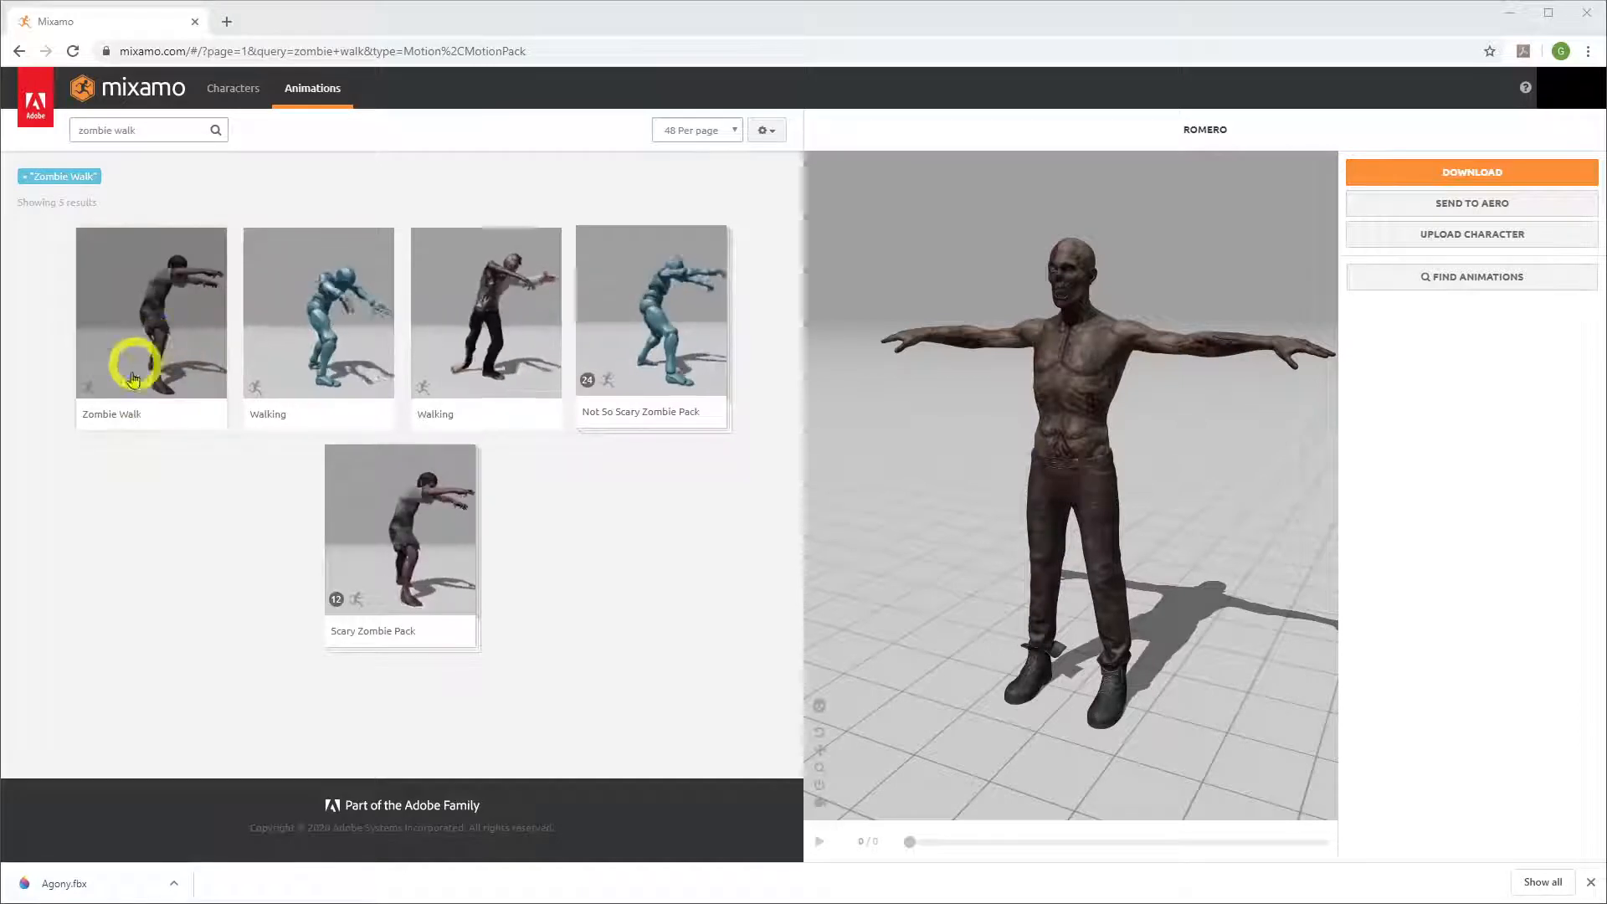
Apply the Zombie Walk animation to the Romero character and download it as FBX without skin at 60 frames per second, keyframe reduction none
{"action": "left_click", "coordinate": [157, 335]}
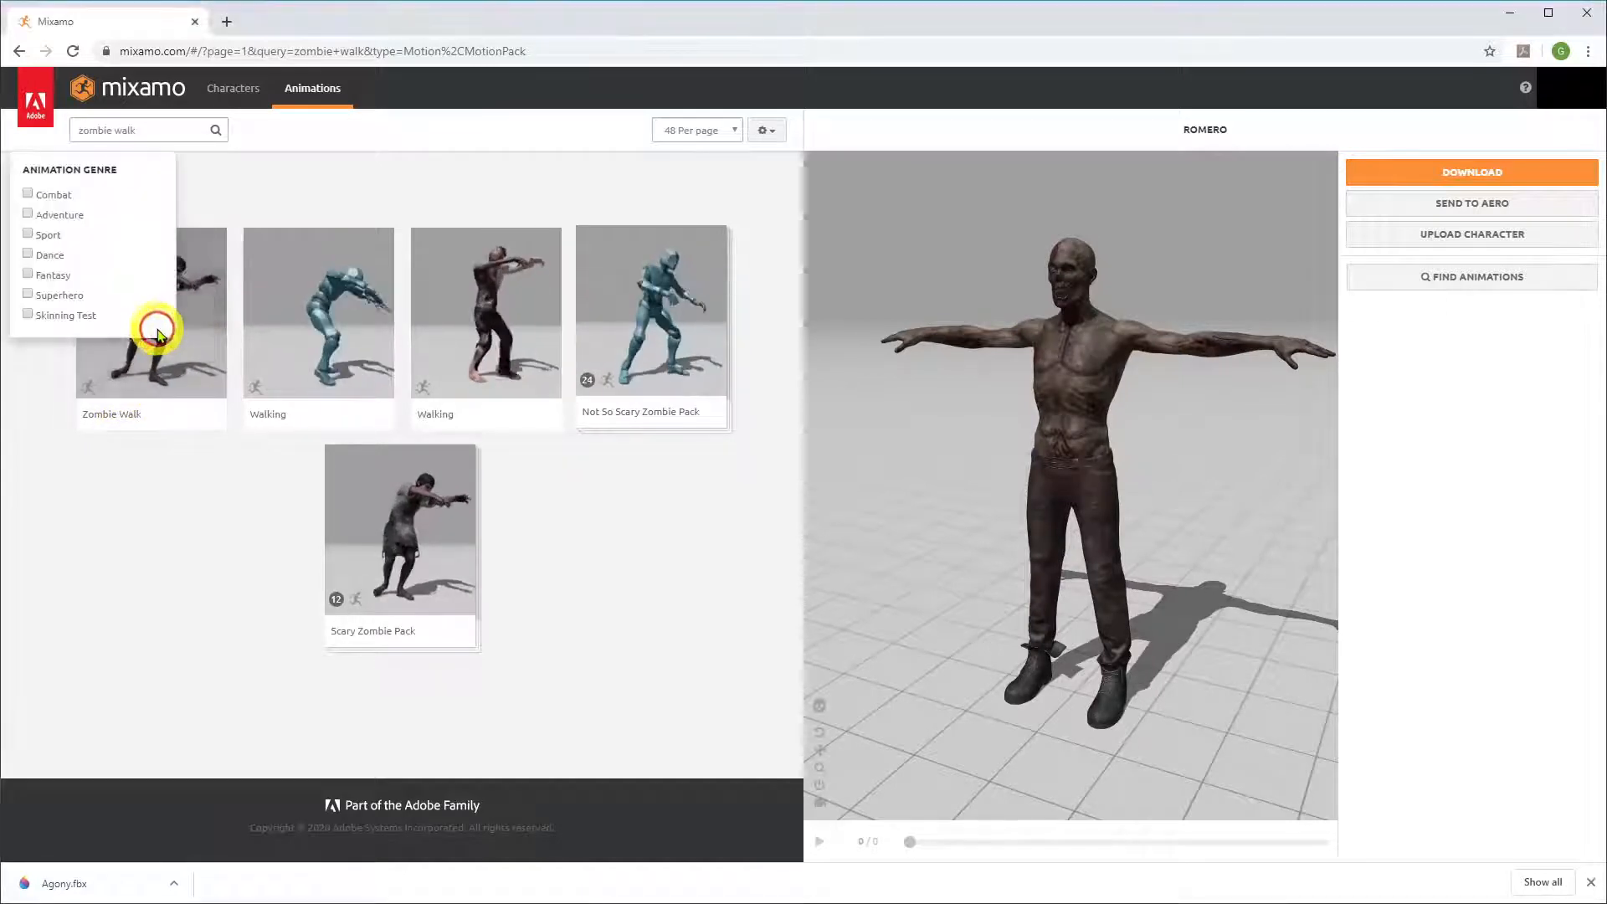
{"action": "left_click", "coordinate": [176, 419]}
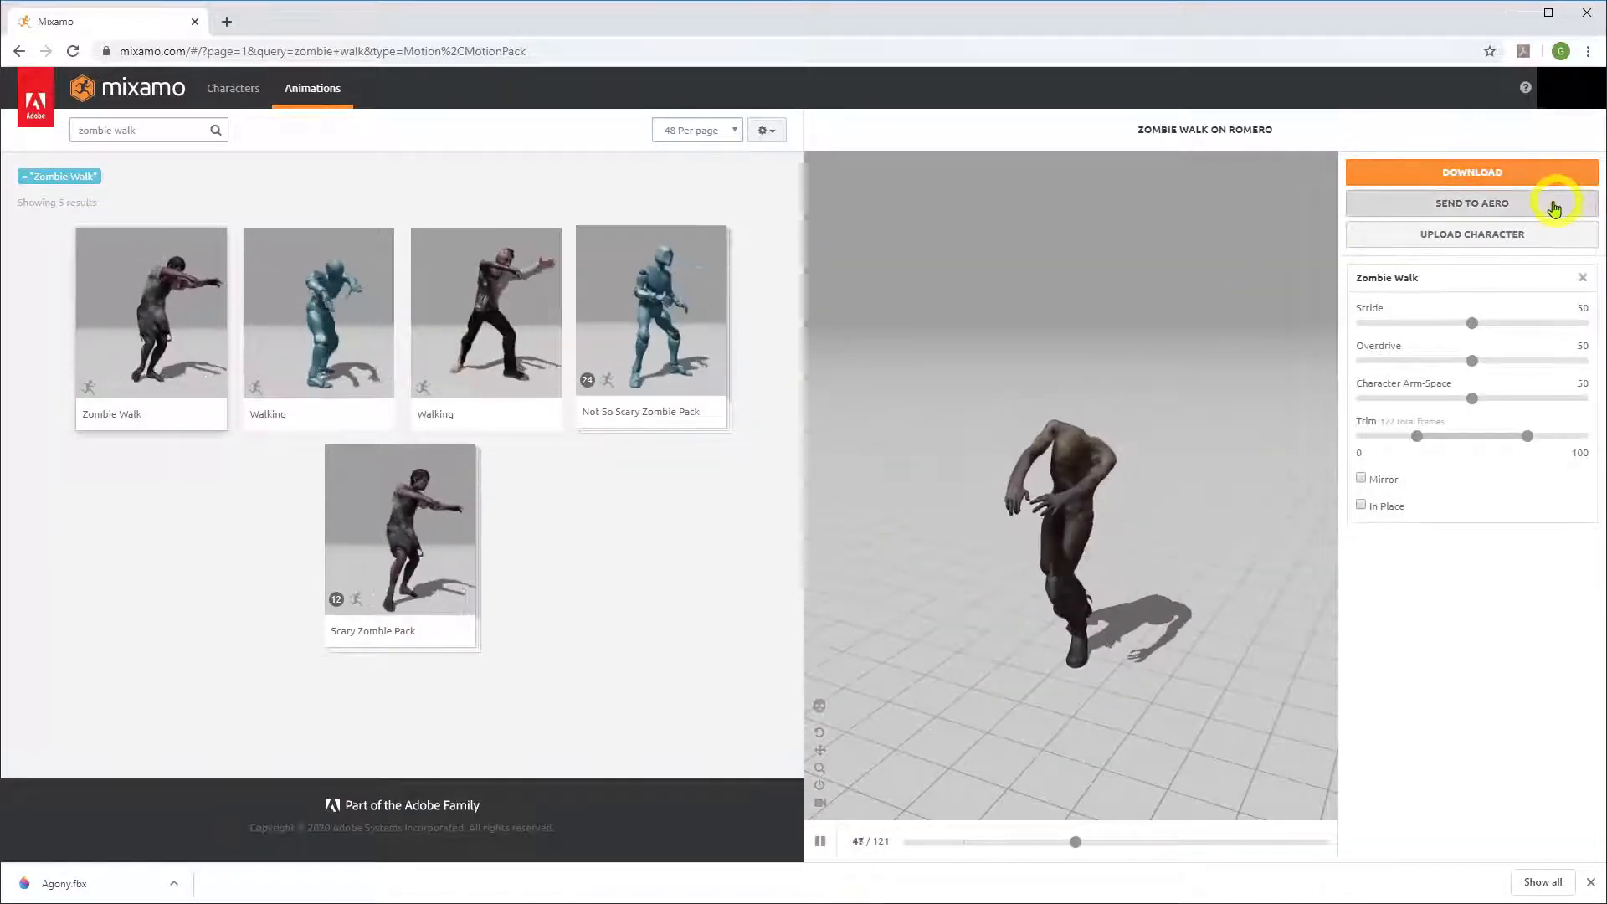
{"action": "left_click", "coordinate": [1474, 176]}
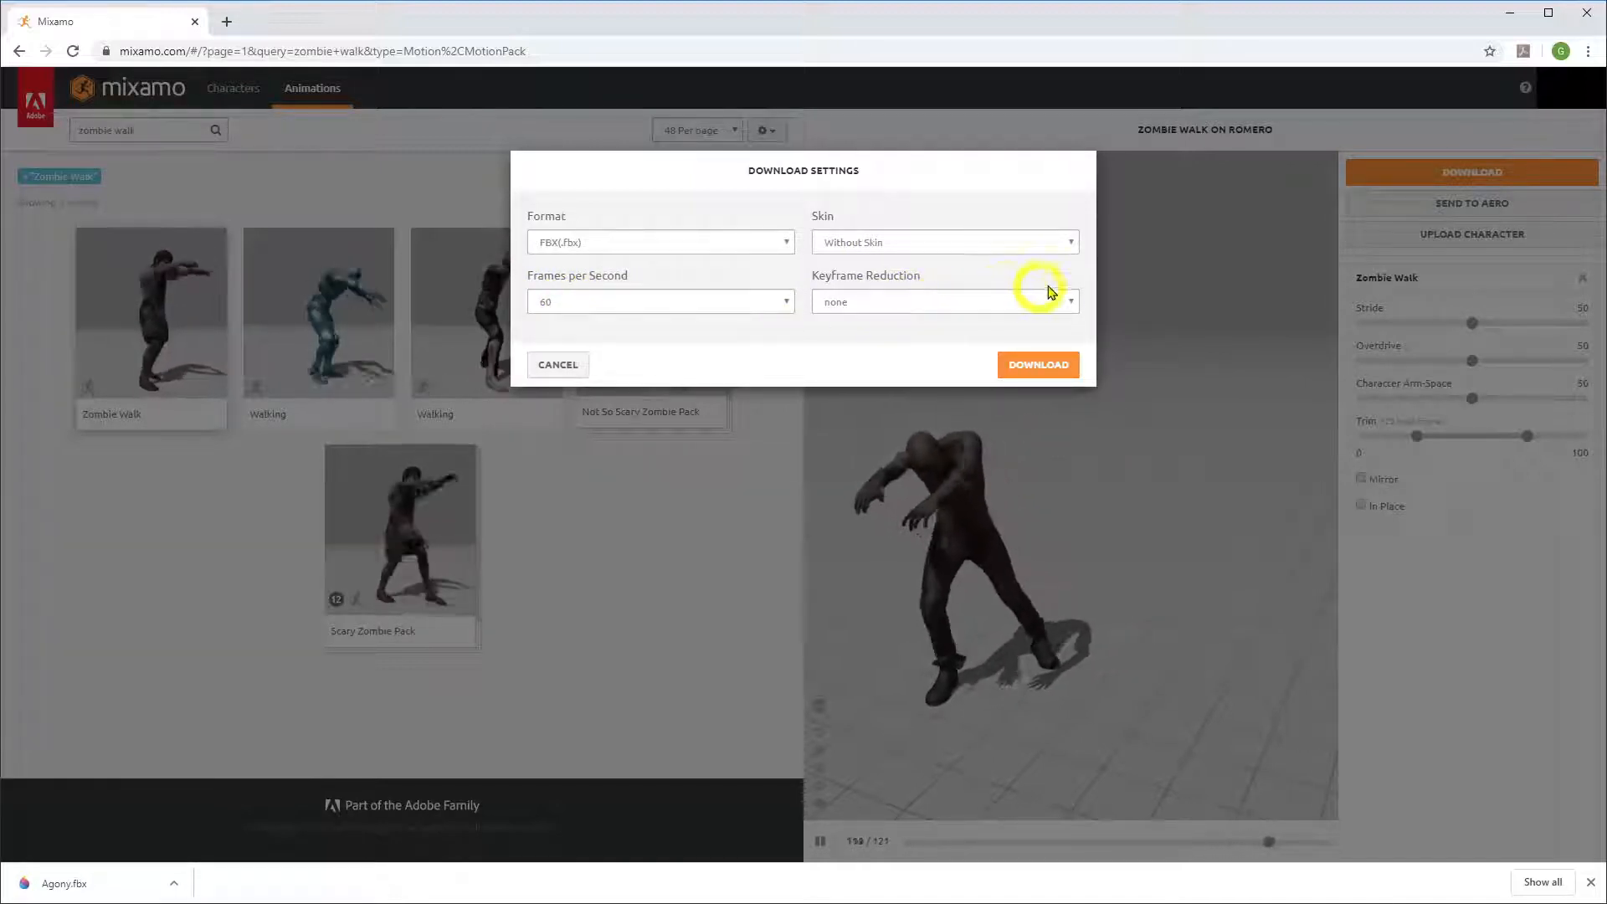
{"action": "left_click", "coordinate": [1031, 367]}
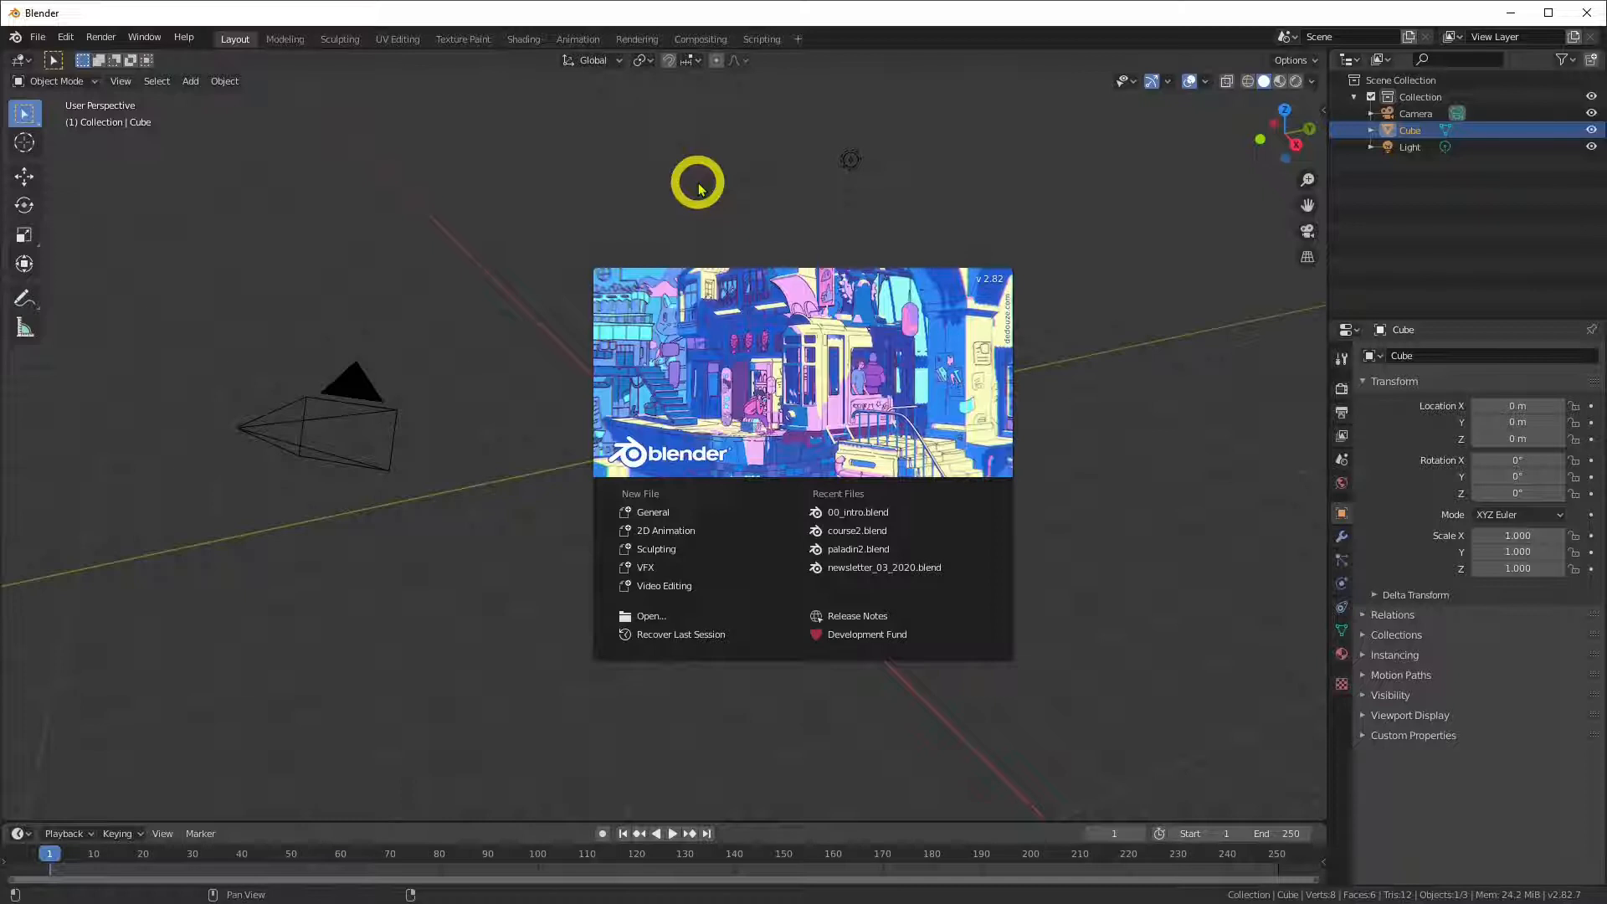
Switch to Blender, dismiss the splash screen and delete the default camera, cube and light
{"action": "left_click", "coordinate": [235, 173]}
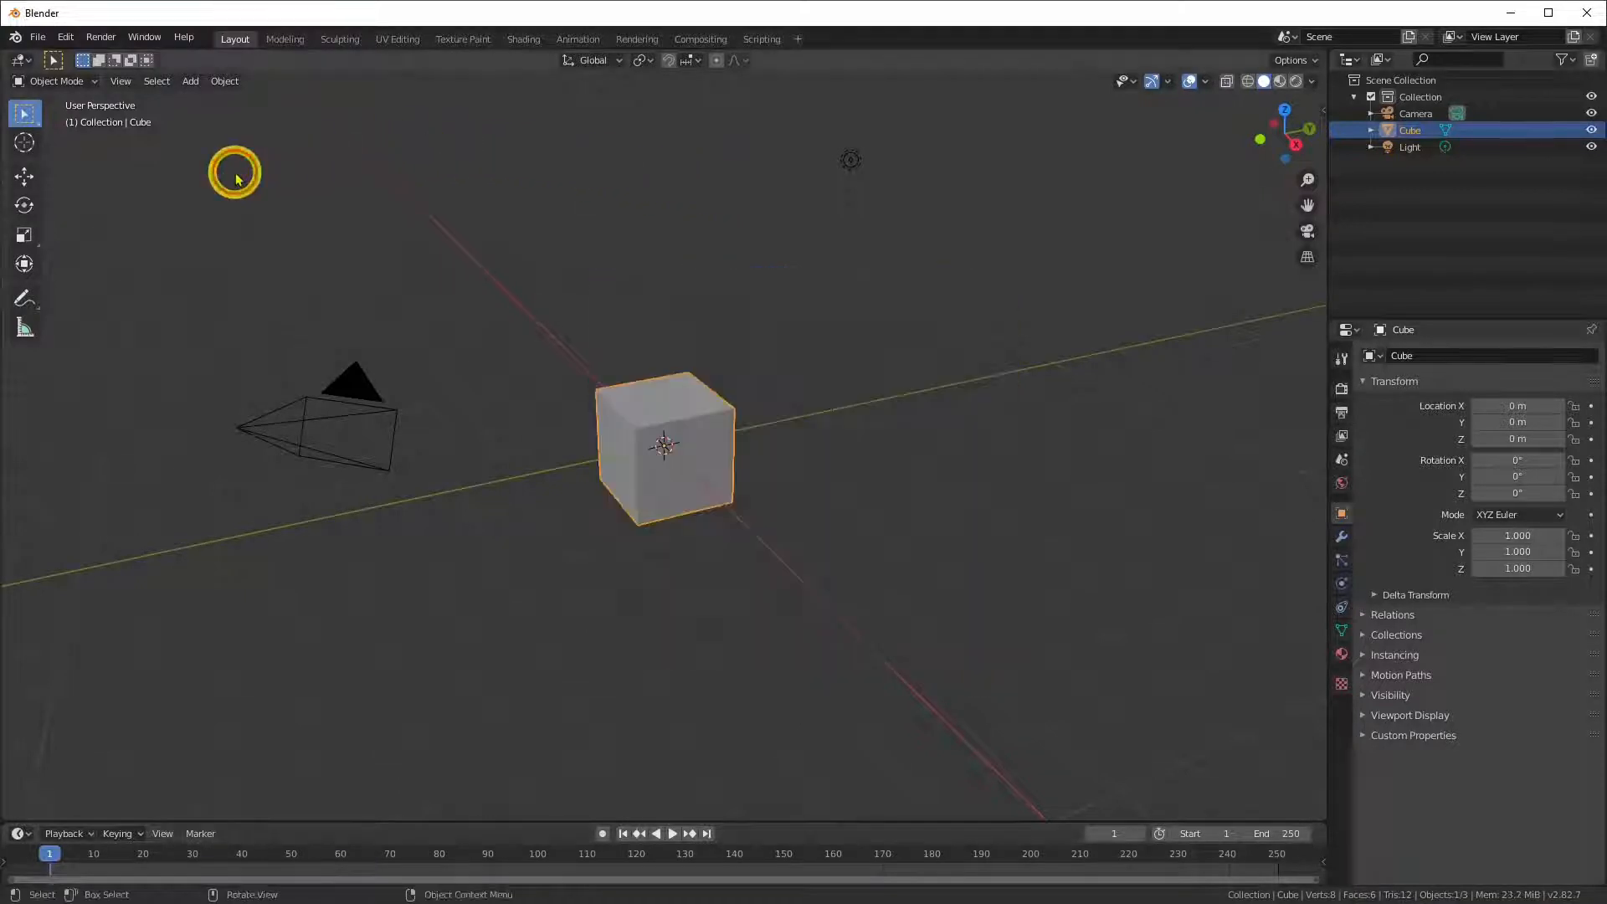
{"action": "left_click_drag", "start_coordinate": [213, 130], "coordinate": [1167, 613]}
{"action": "key", "text": "Delete"}
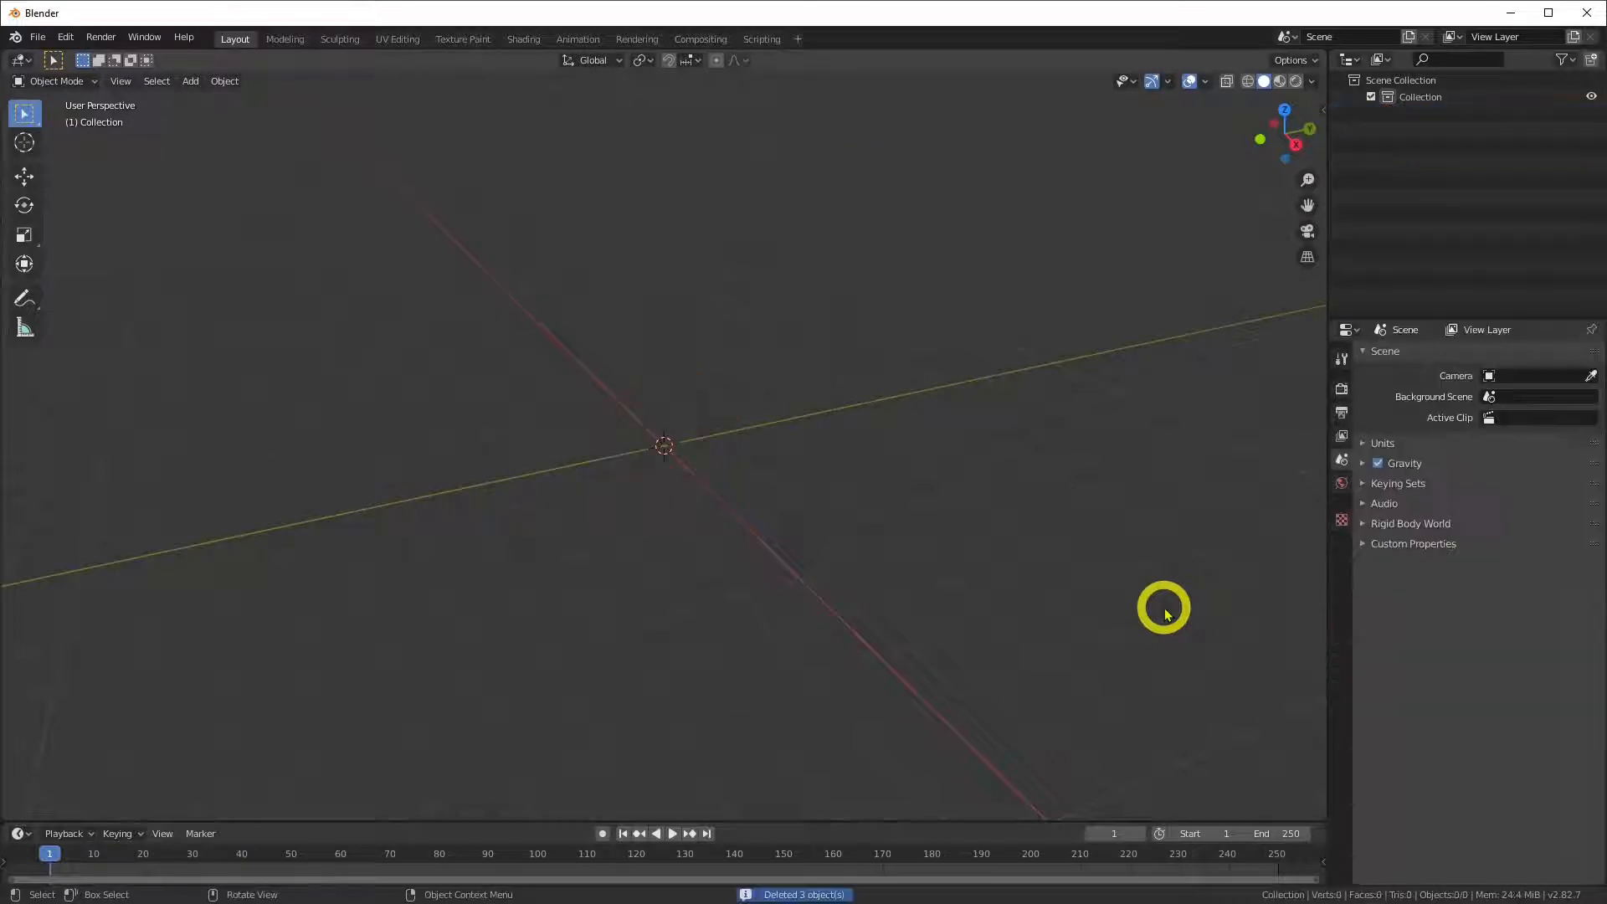
Import the zombie walking FBX file from the lumbermixalot_tutorial folder
{"action": "left_click", "coordinate": [36, 38]}
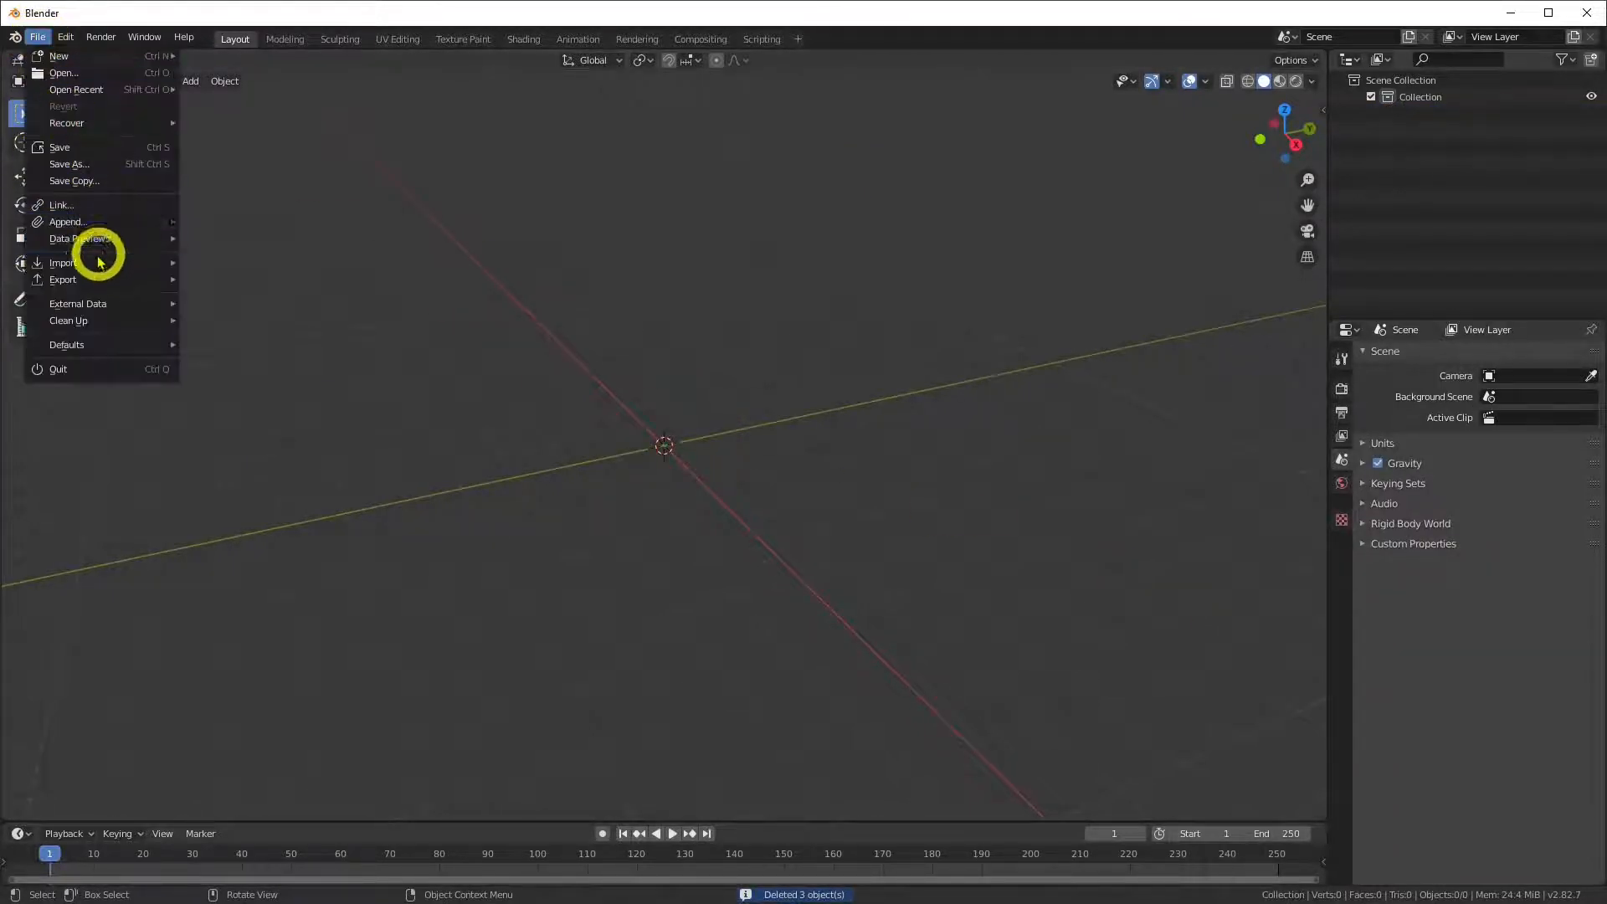
{"action": "mouse_move", "coordinate": [118, 262]}
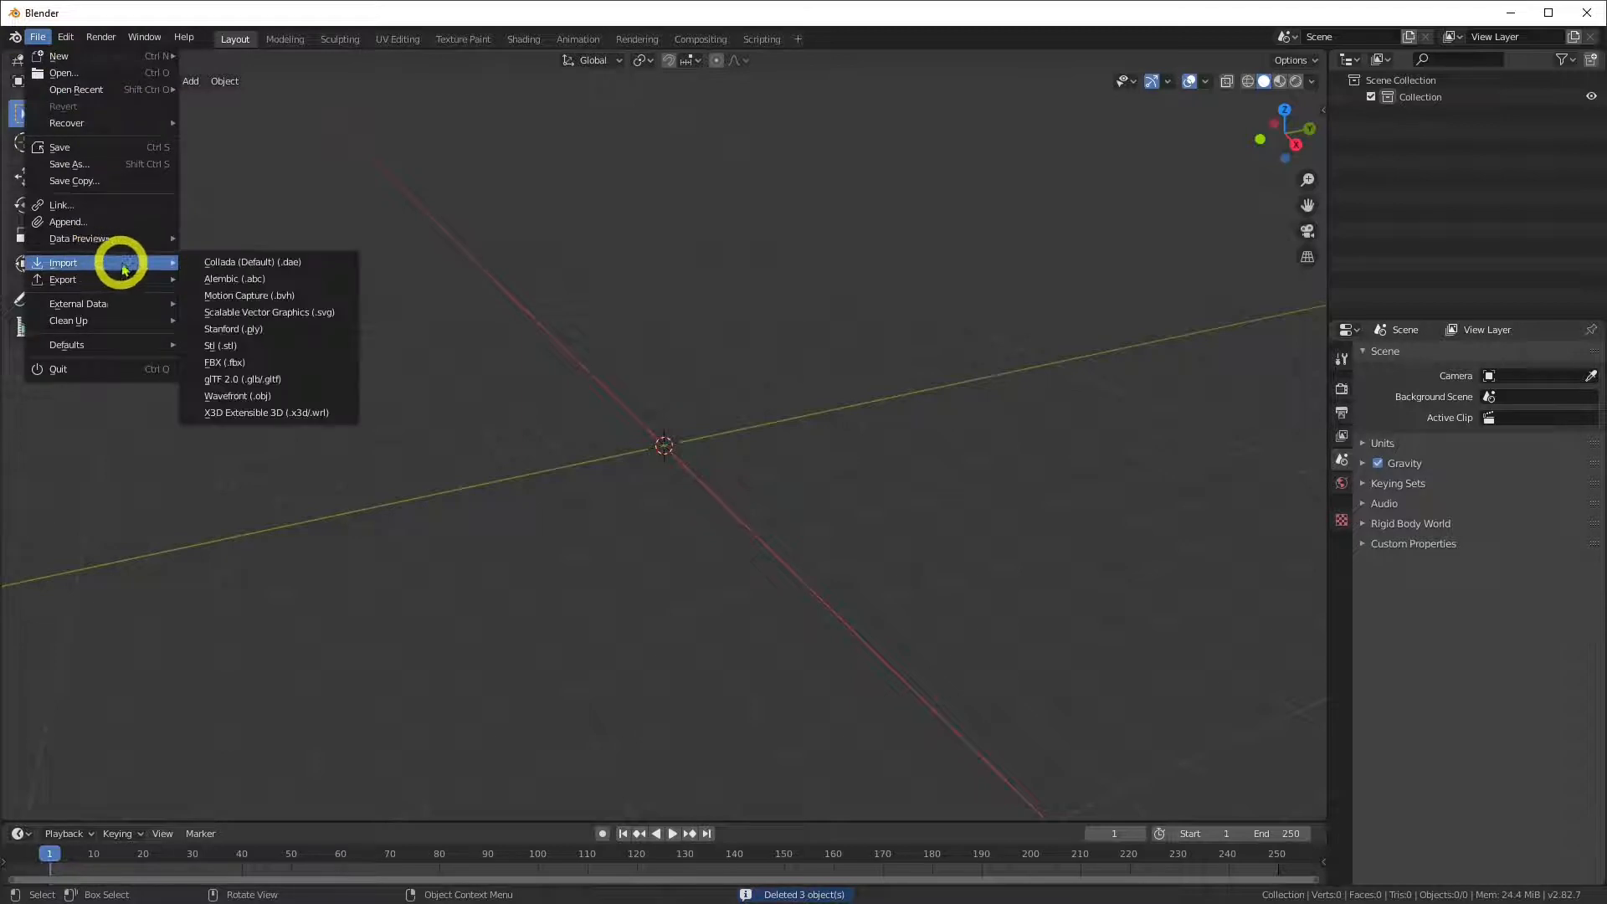
{"action": "left_click", "coordinate": [243, 365]}
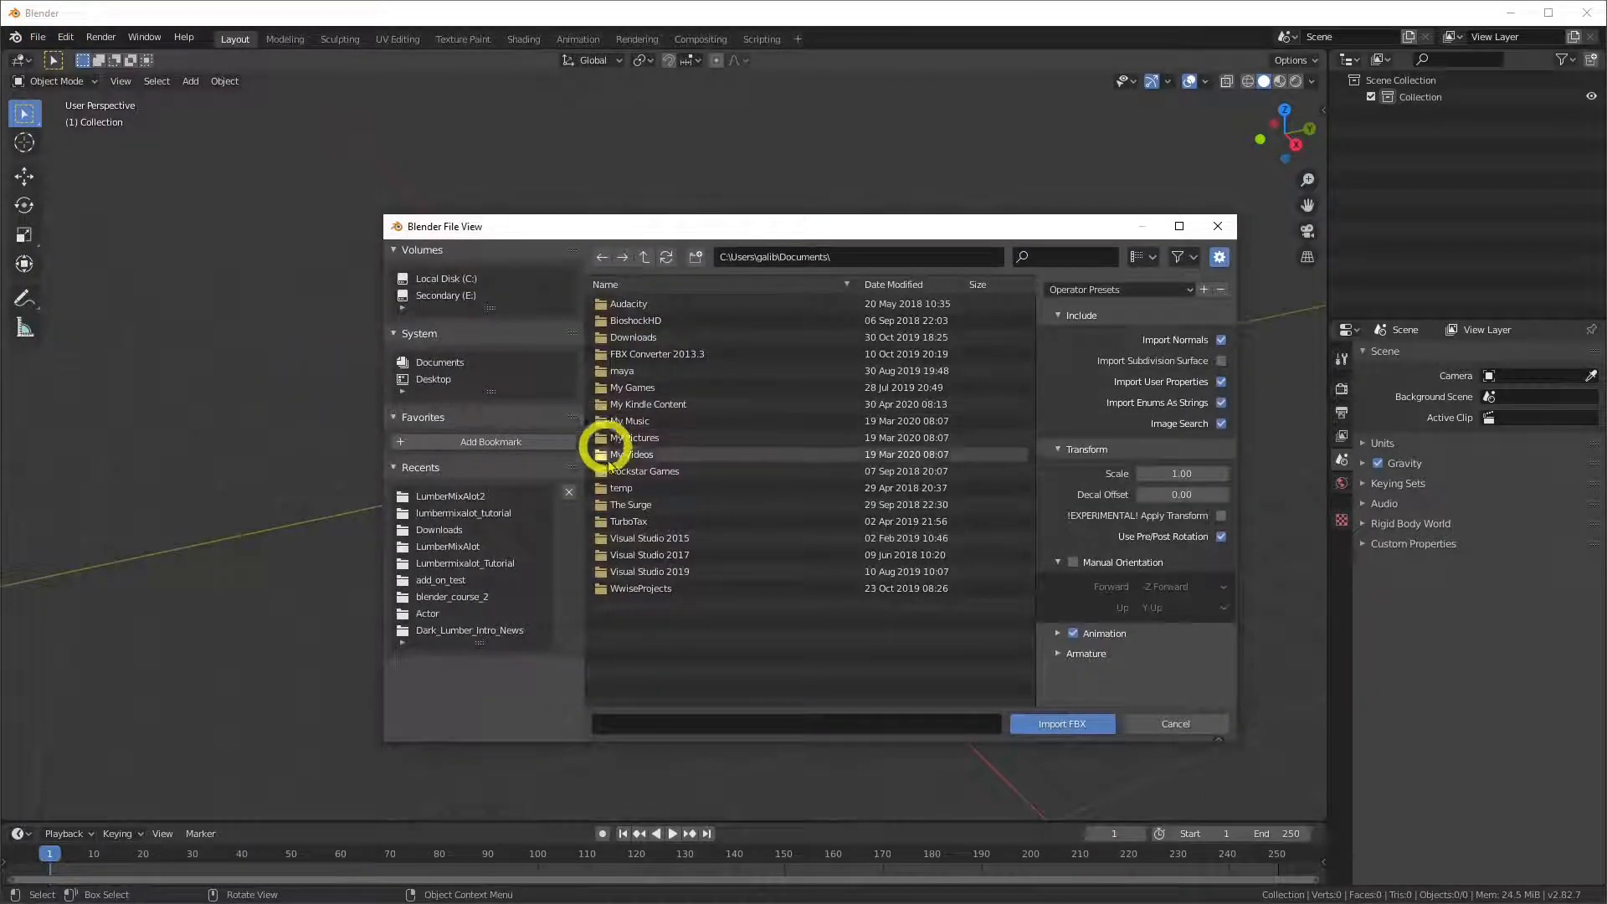
{"action": "left_click", "coordinate": [463, 512]}
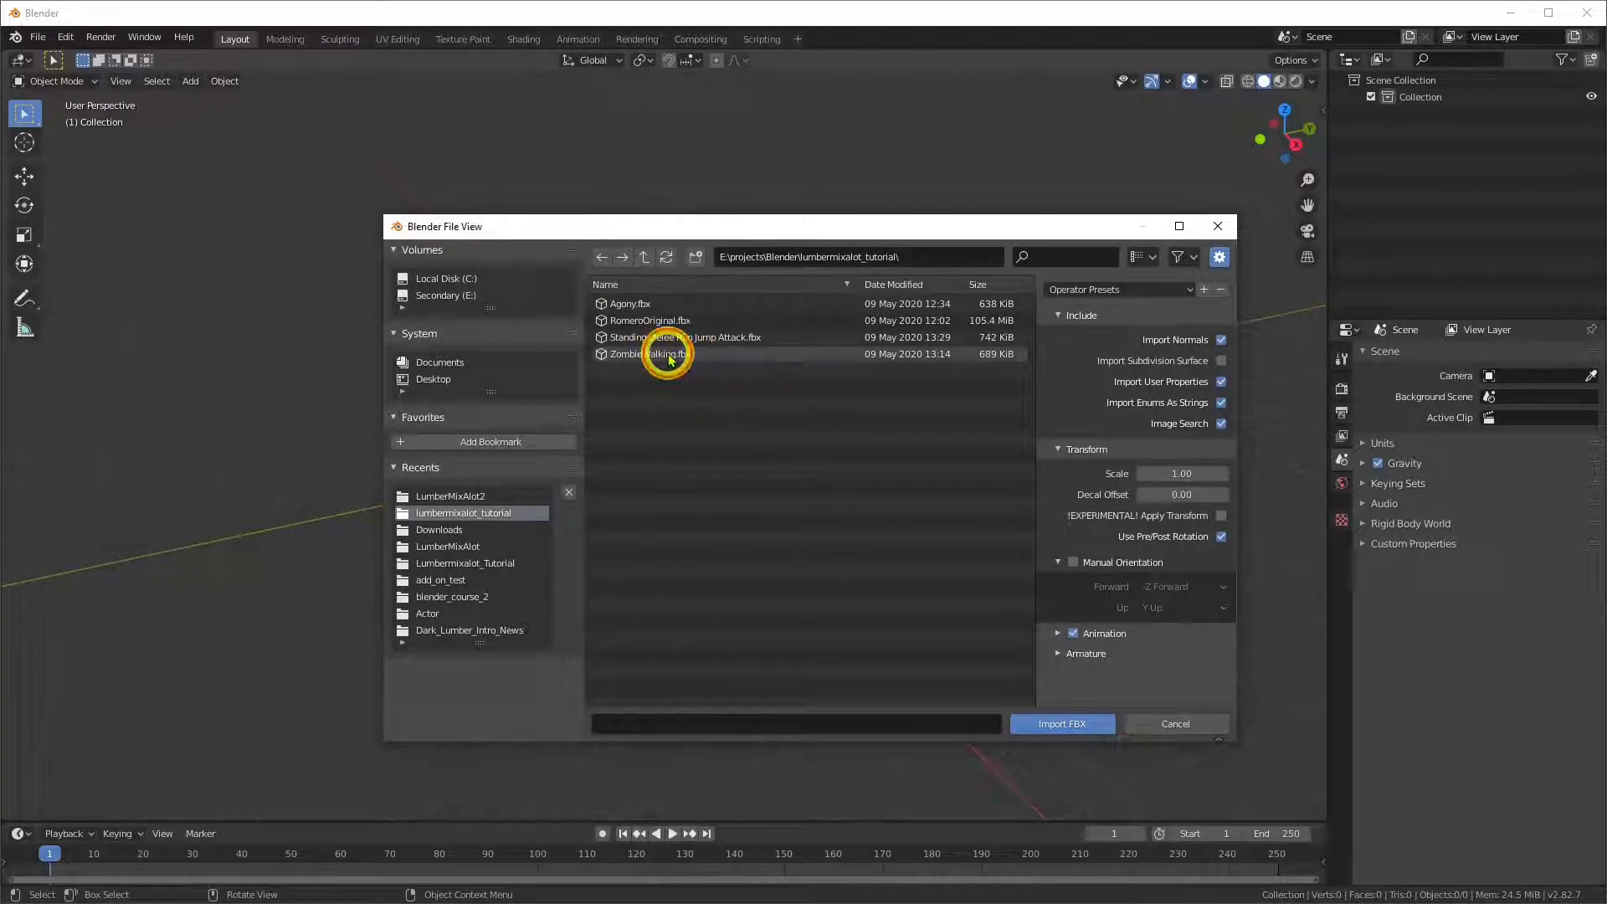
{"action": "left_click", "coordinate": [669, 355]}
{"action": "left_click", "coordinate": [1076, 724]}
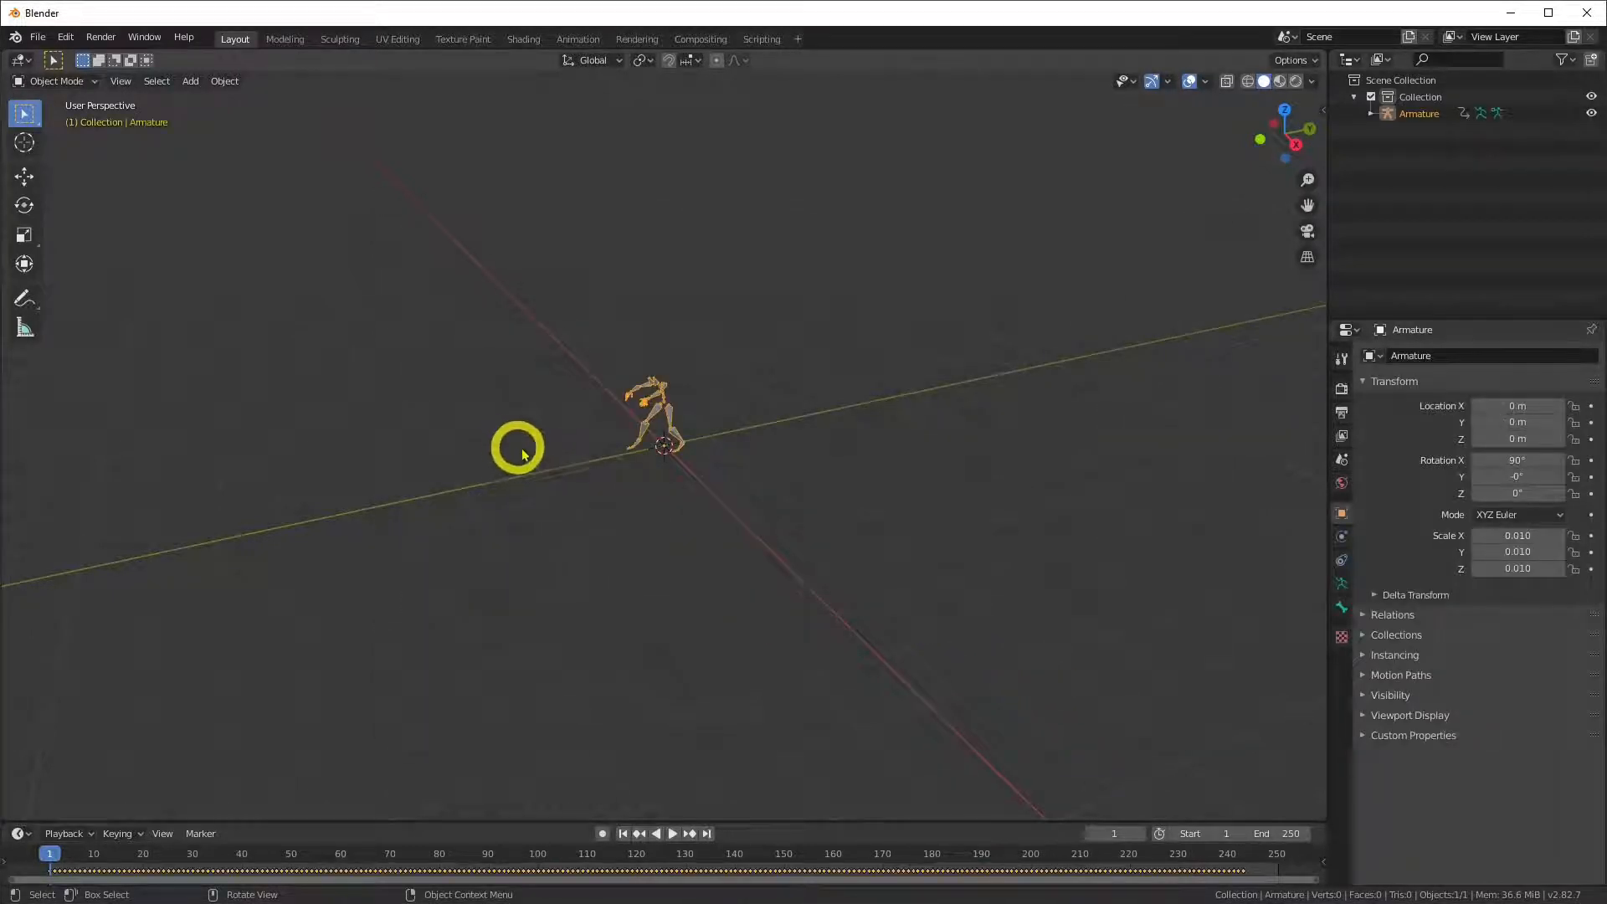
Play the imported walk animation and expand the armature's hierarchy to examine its motion and top-level bone
{"action": "scroll", "coordinate": [652, 412], "scroll_direction": "up", "scroll_amount": 8}
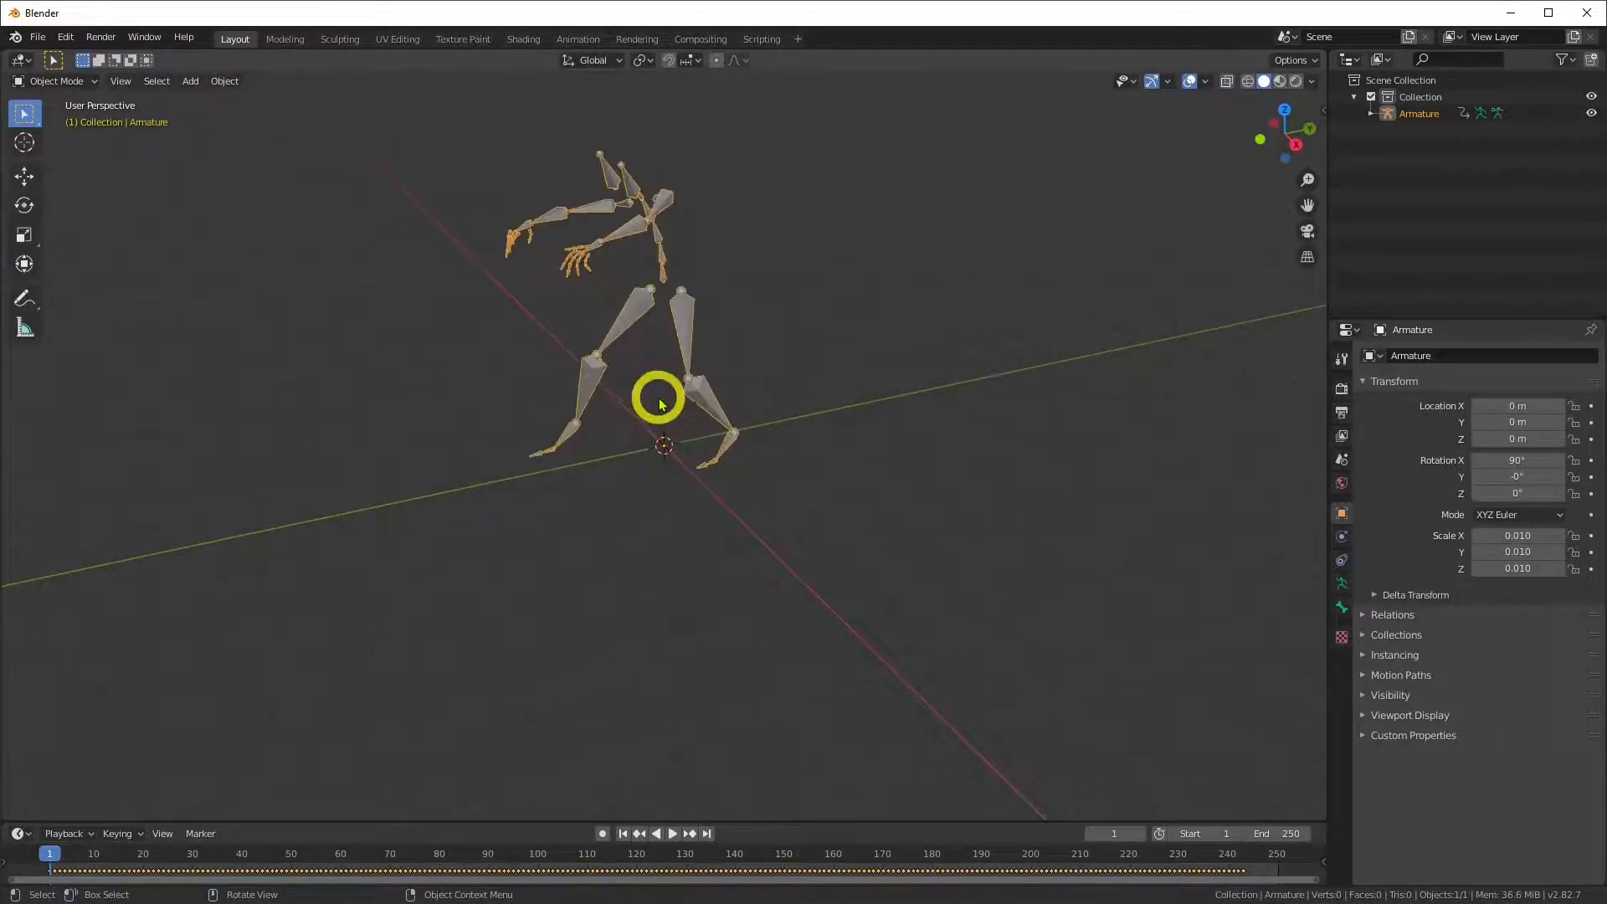
{"action": "mouse_move", "coordinate": [660, 397]}
{"action": "middle_mouse_down"}
{"action": "mouse_move", "coordinate": [657, 359]}
{"action": "mouse_move", "coordinate": [657, 412]}
{"action": "middle_mouse_up"}
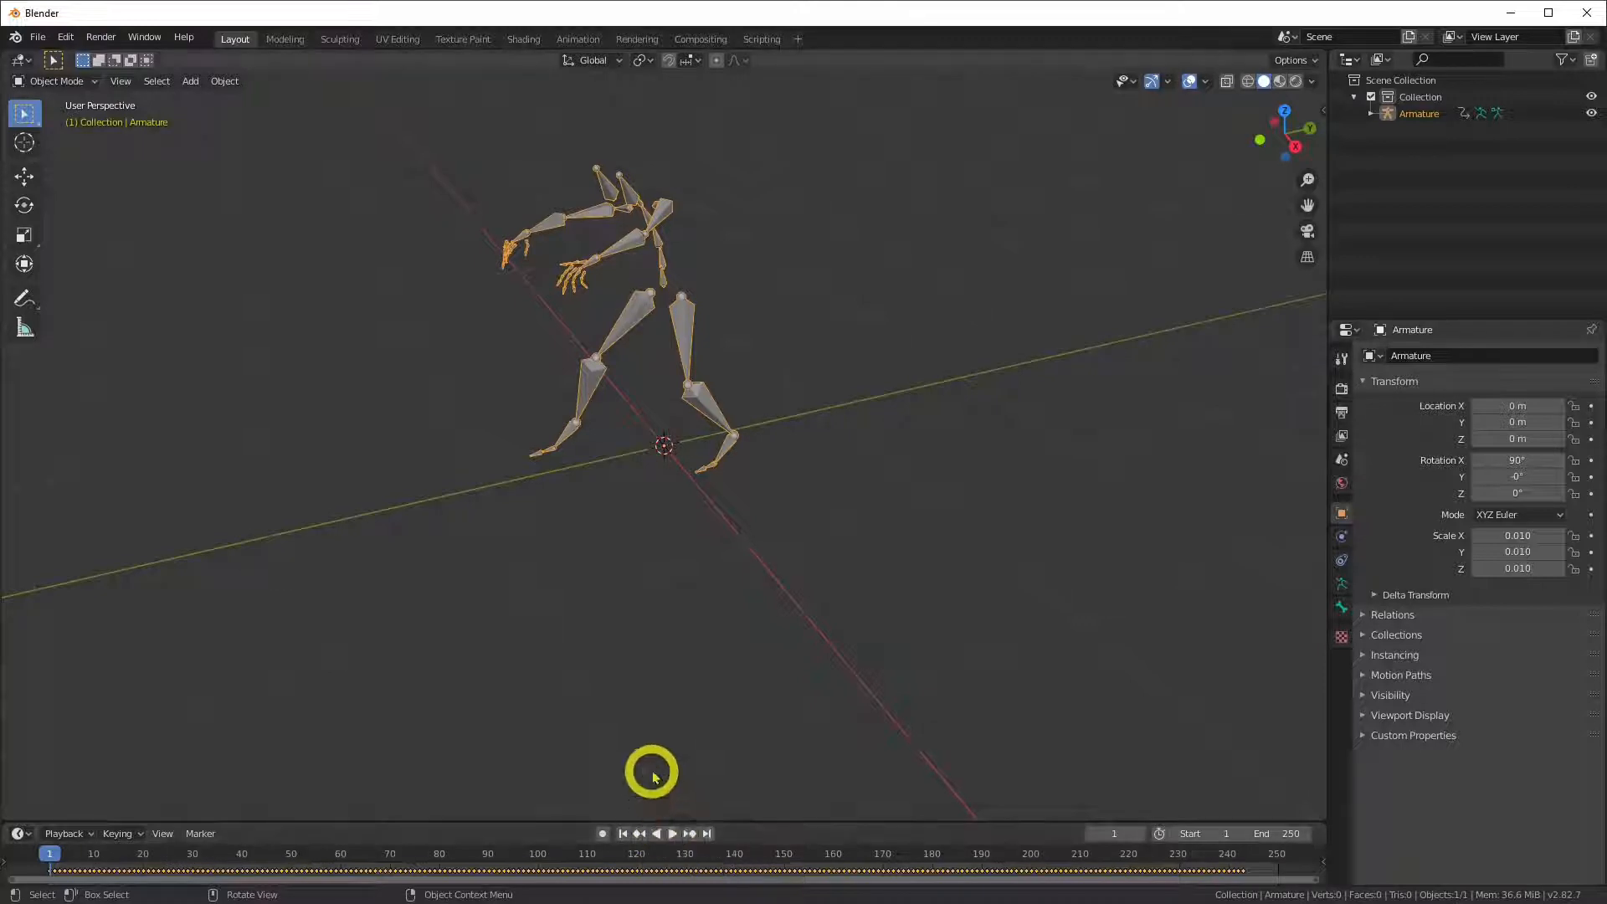
{"action": "left_click", "coordinate": [672, 833]}
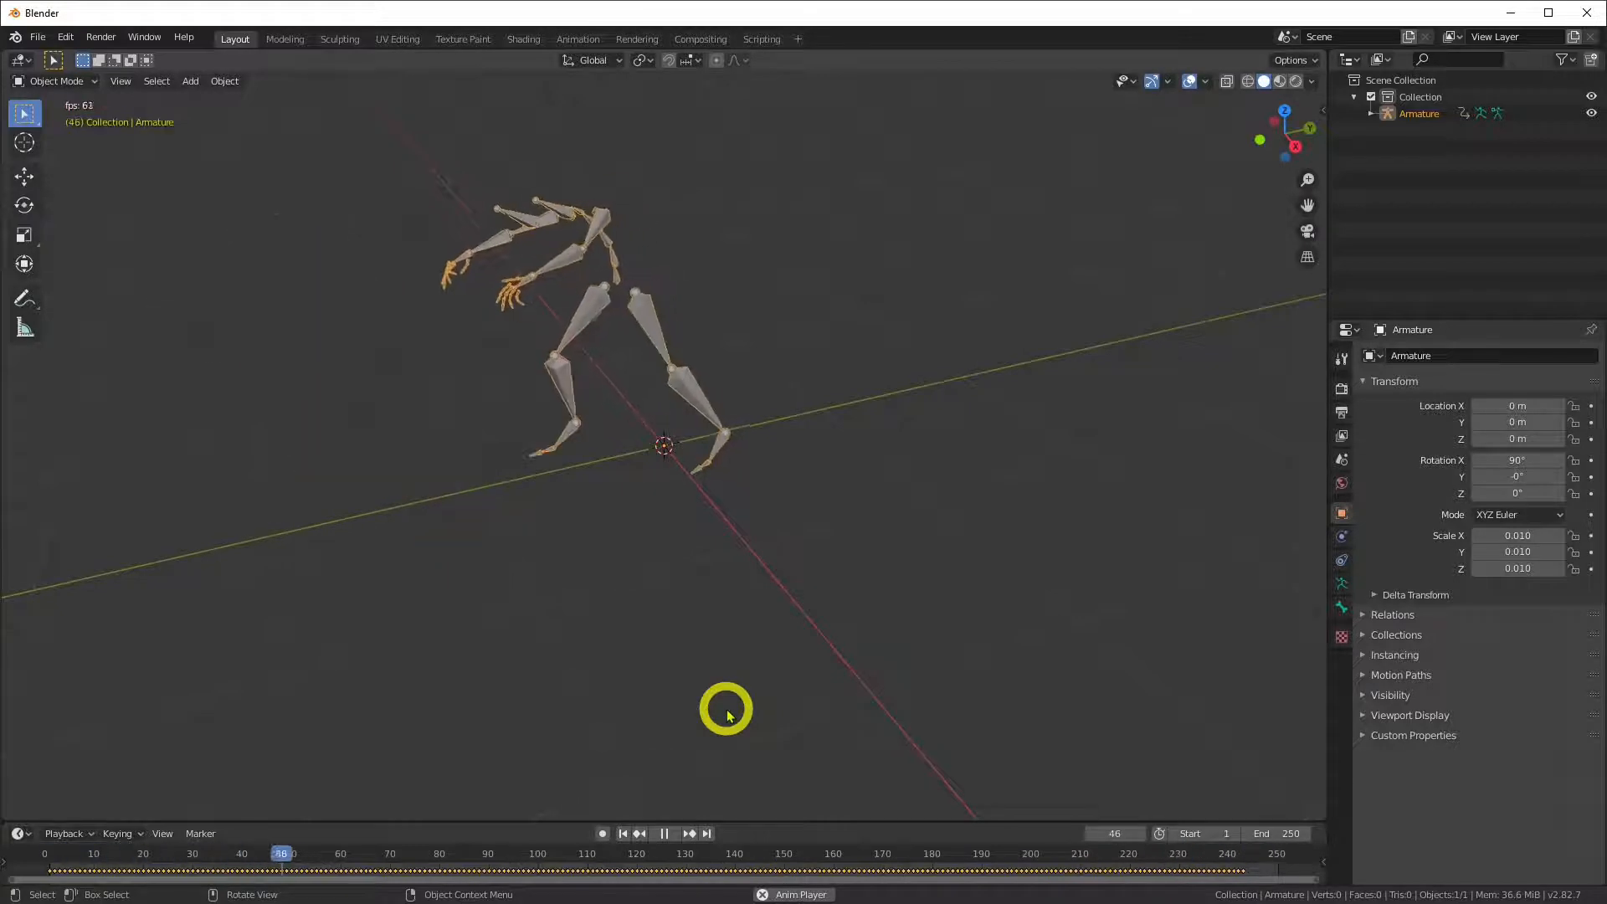
{"action": "left_click", "coordinate": [665, 834]}
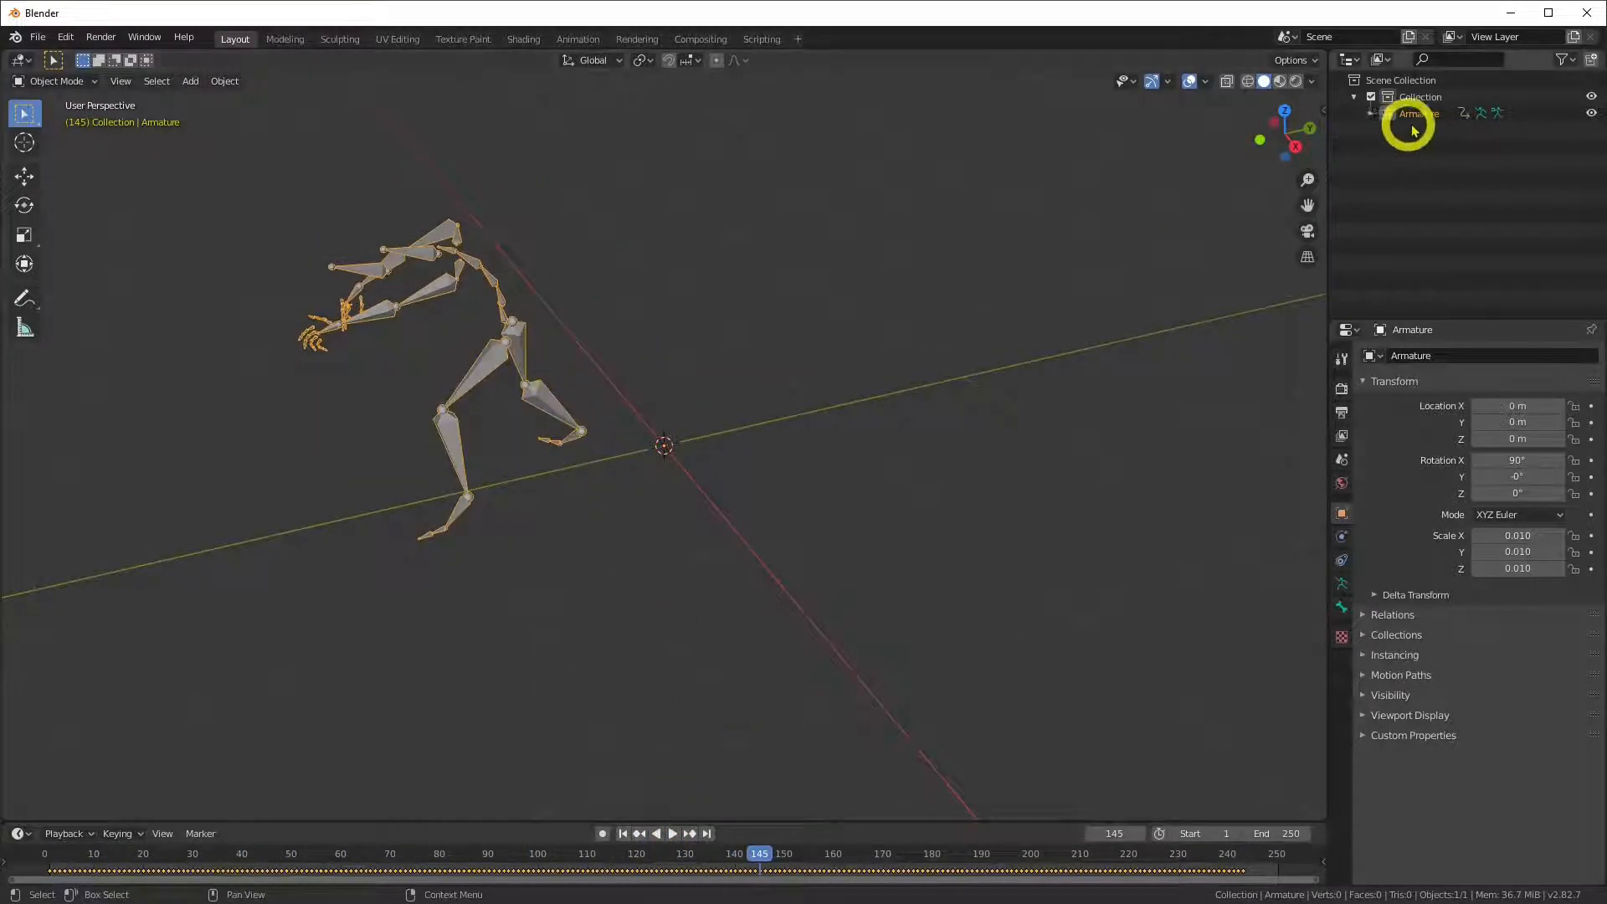
{"action": "left_click", "coordinate": [1373, 115]}
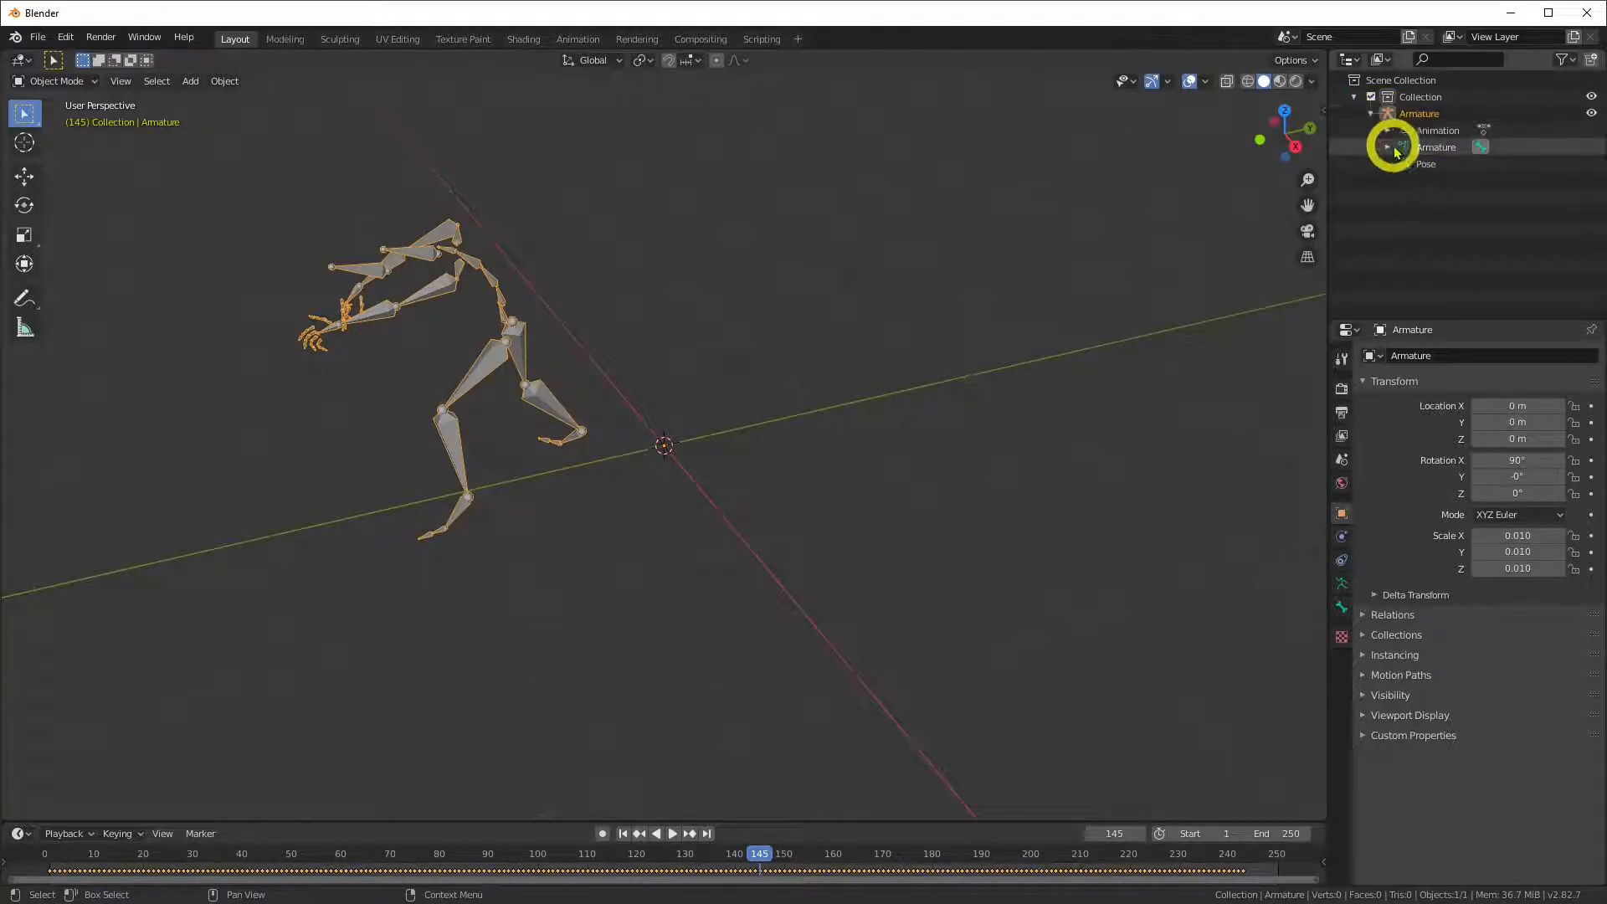
{"action": "left_click", "coordinate": [1389, 147]}
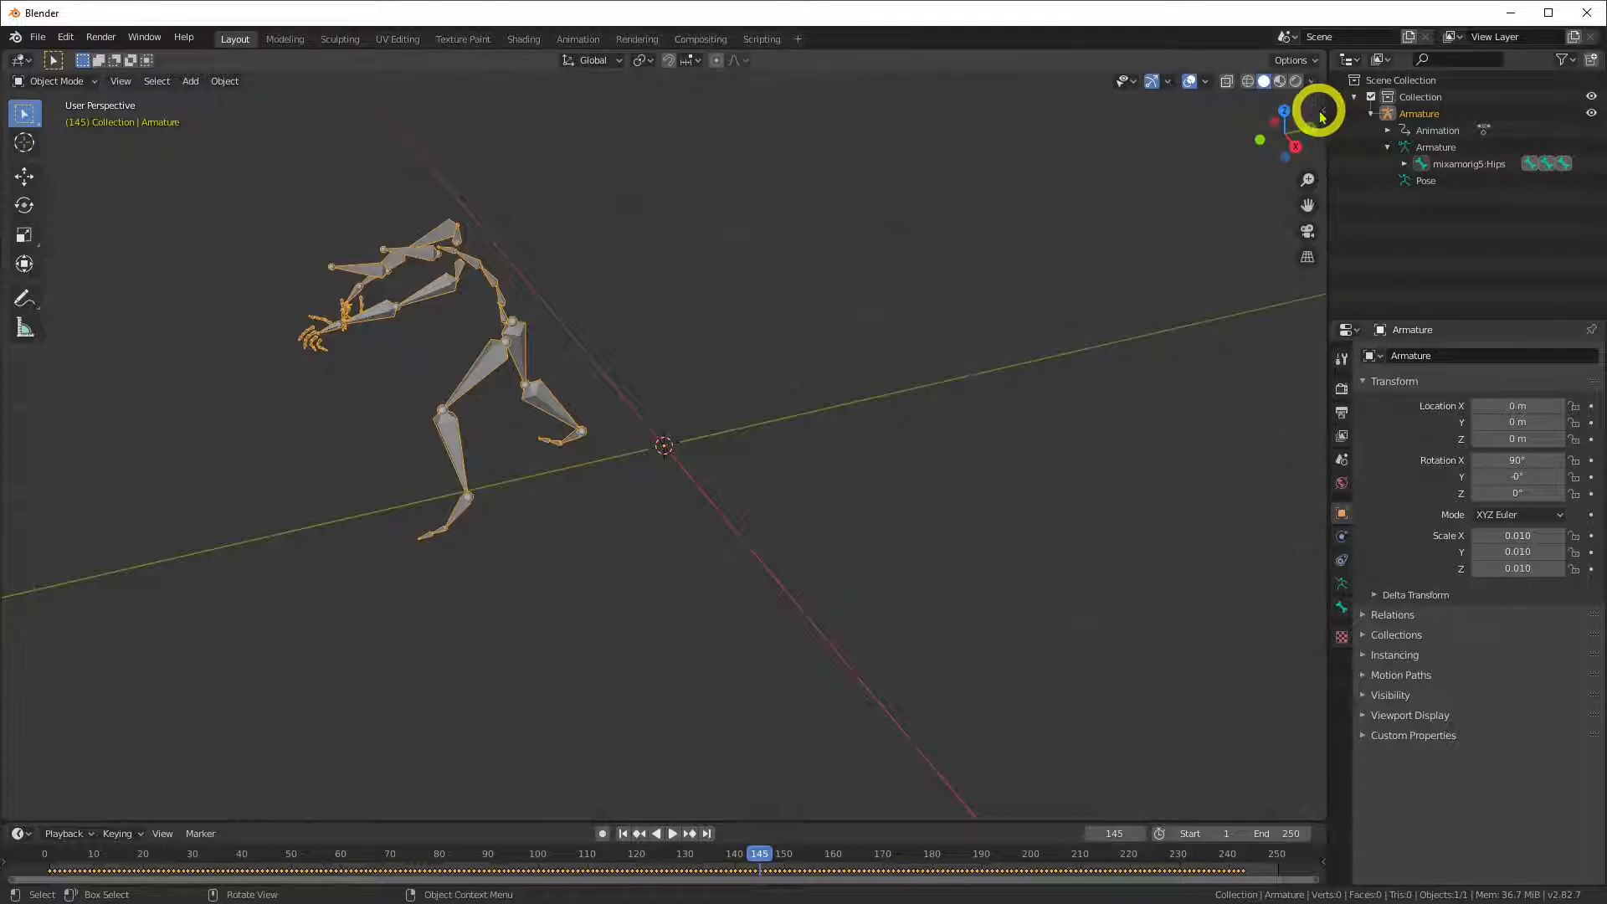
Show the Lumbermixalot add-on's Mixamo To Lumberyard settings in the 3D viewport and widen them for readability
{"action": "left_click_drag", "start_coordinate": [1322, 116], "coordinate": [1052, 115]}
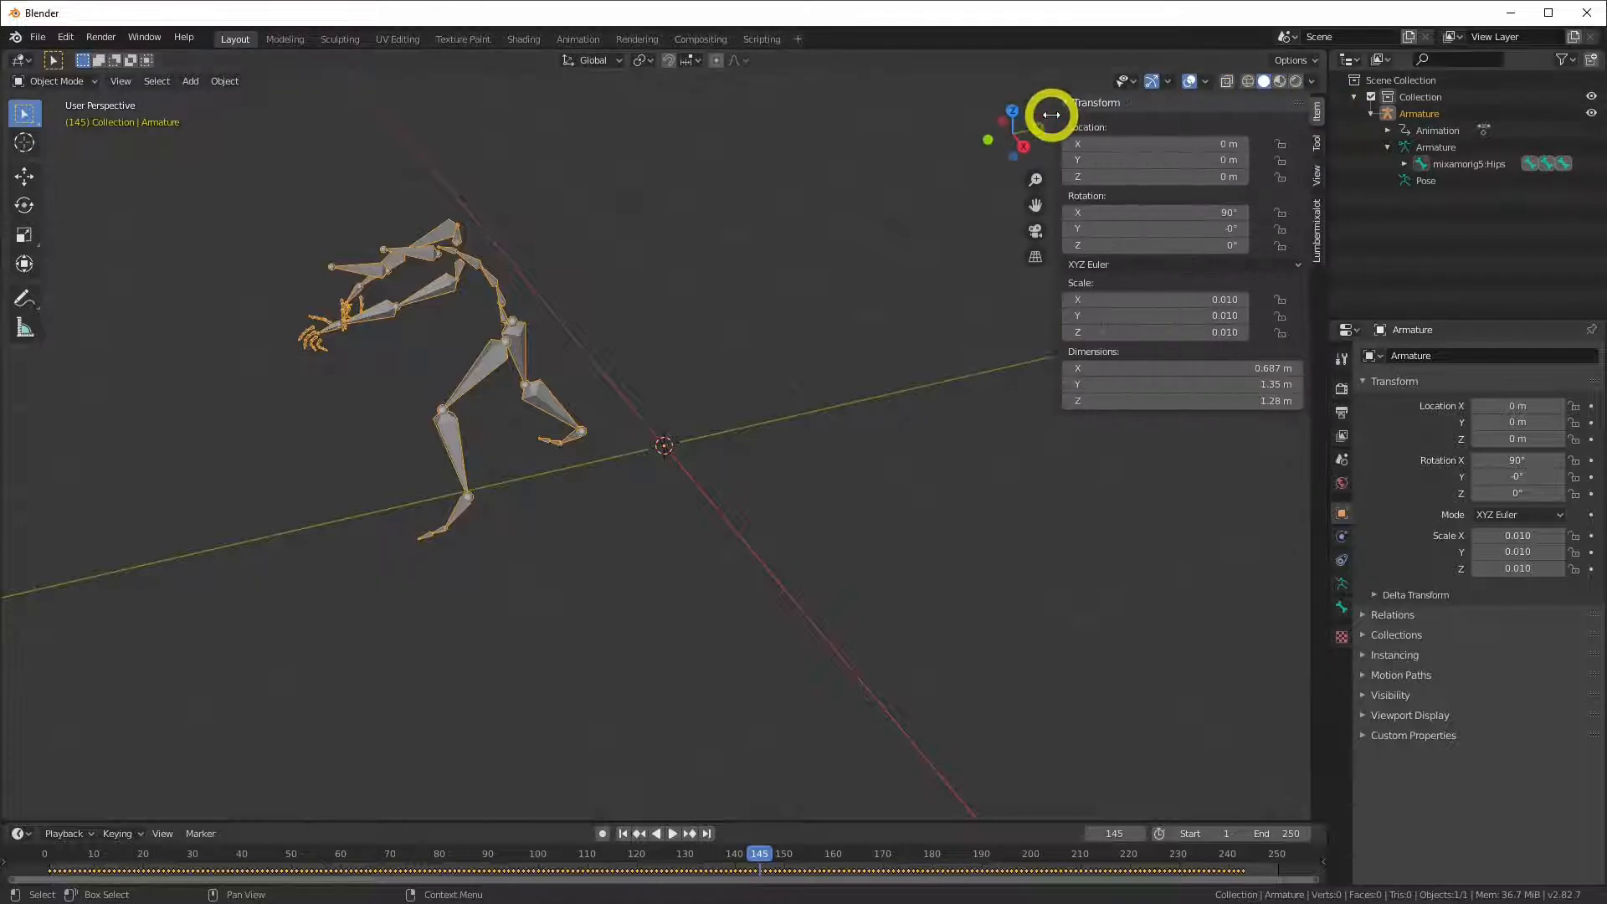
{"action": "left_click", "coordinate": [1316, 233]}
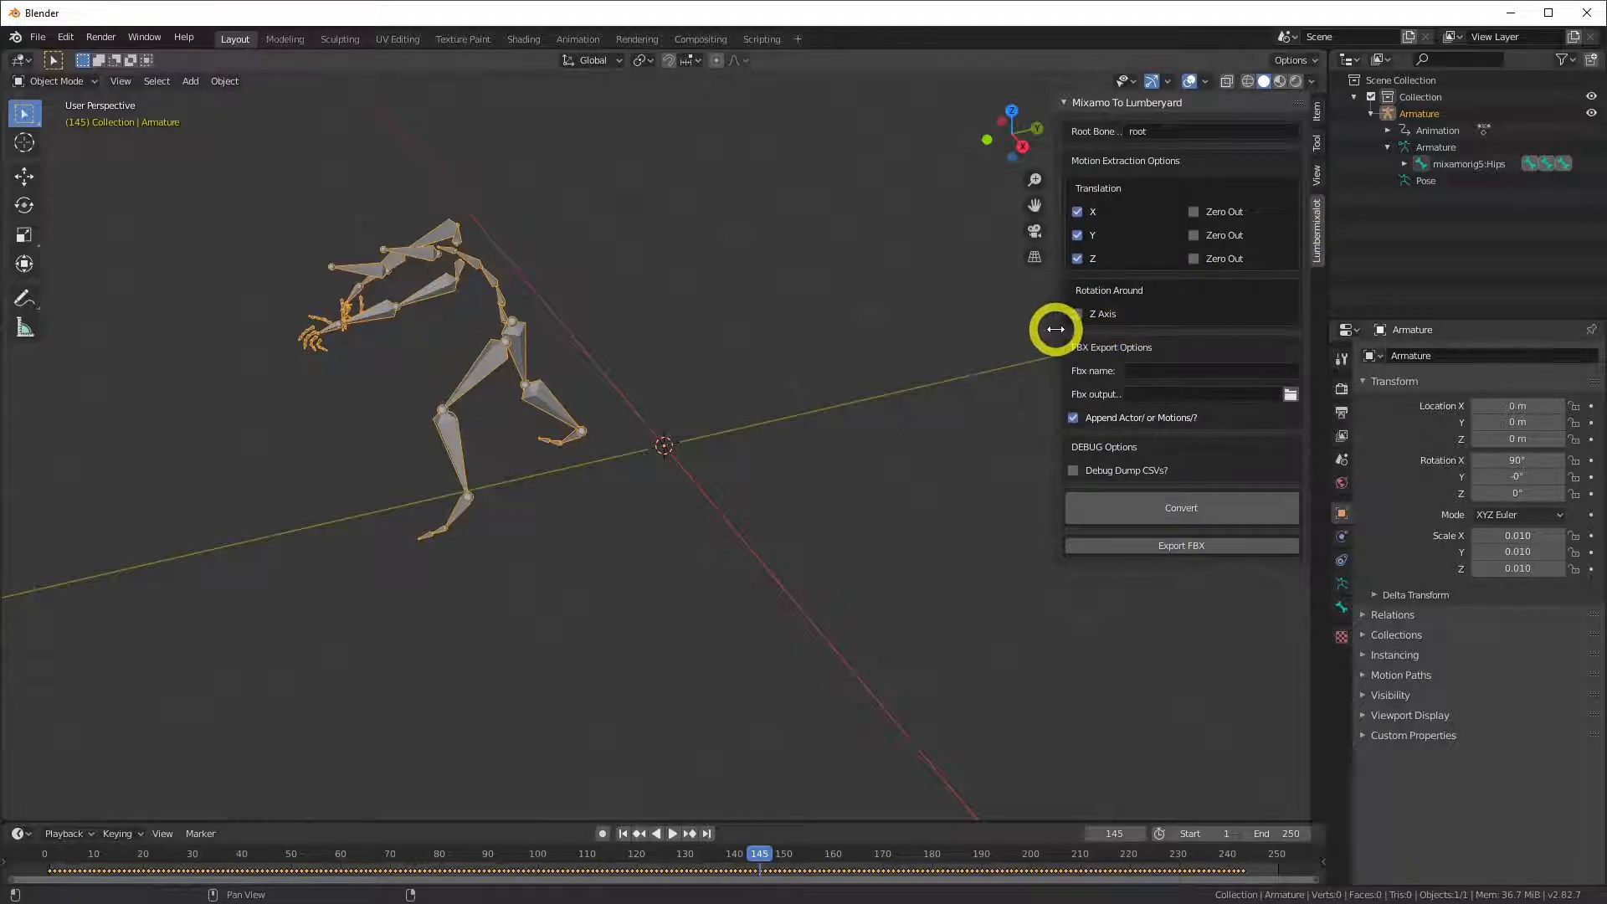
{"action": "left_click_drag", "start_coordinate": [1056, 329], "coordinate": [999, 335]}
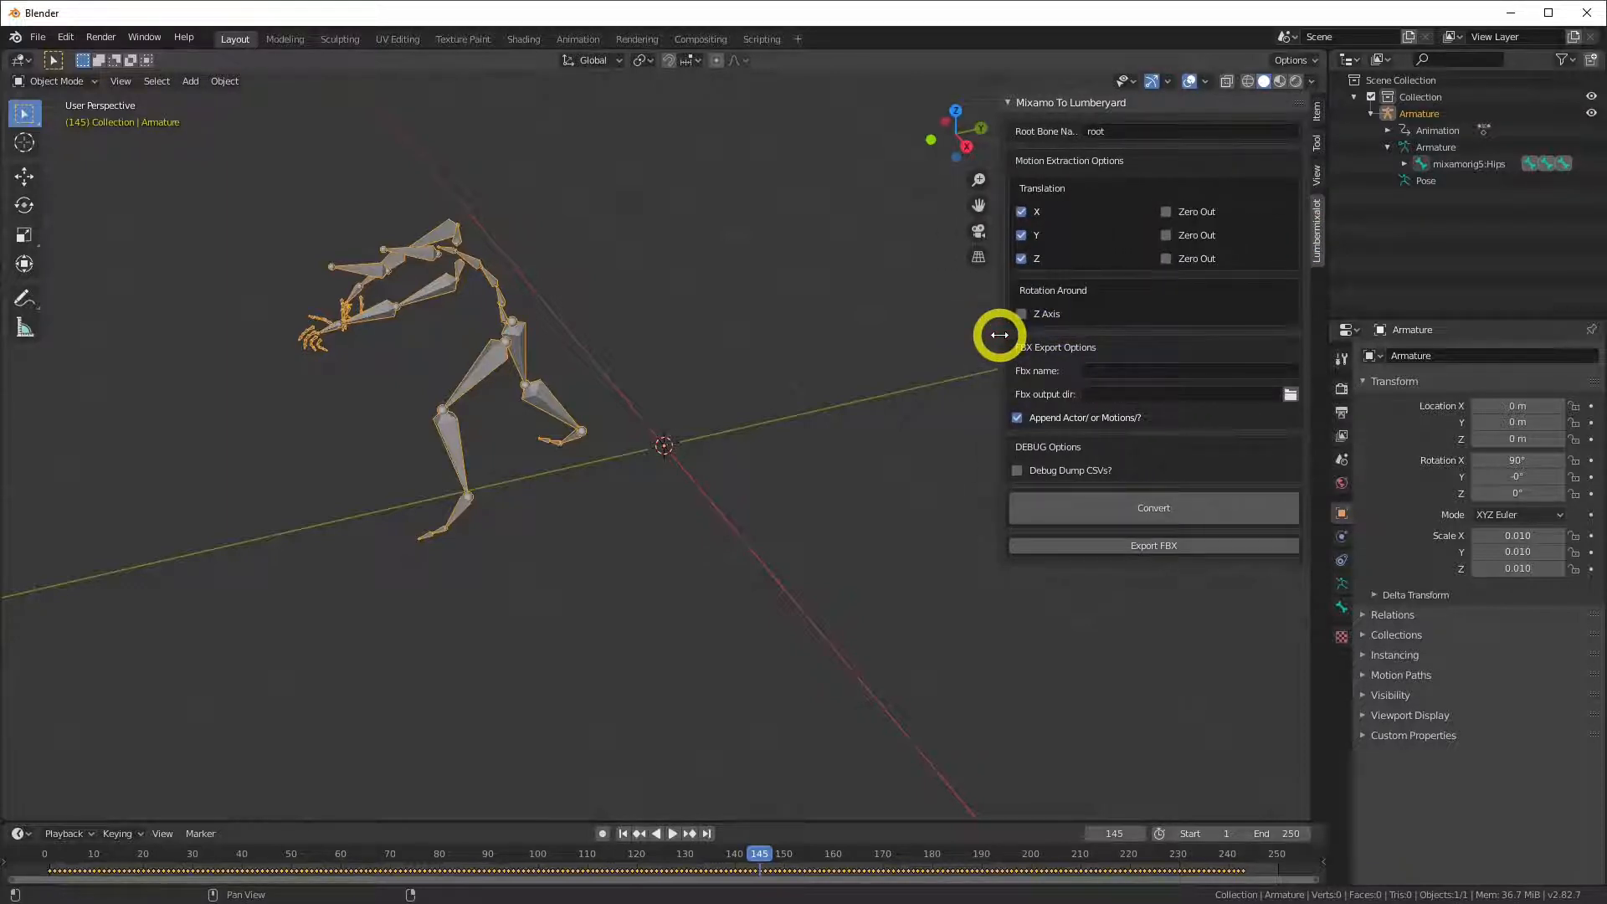
Convert the armature with a root bone named root, extracting X, Y and Z translation
{"action": "left_click", "coordinate": [1420, 115]}
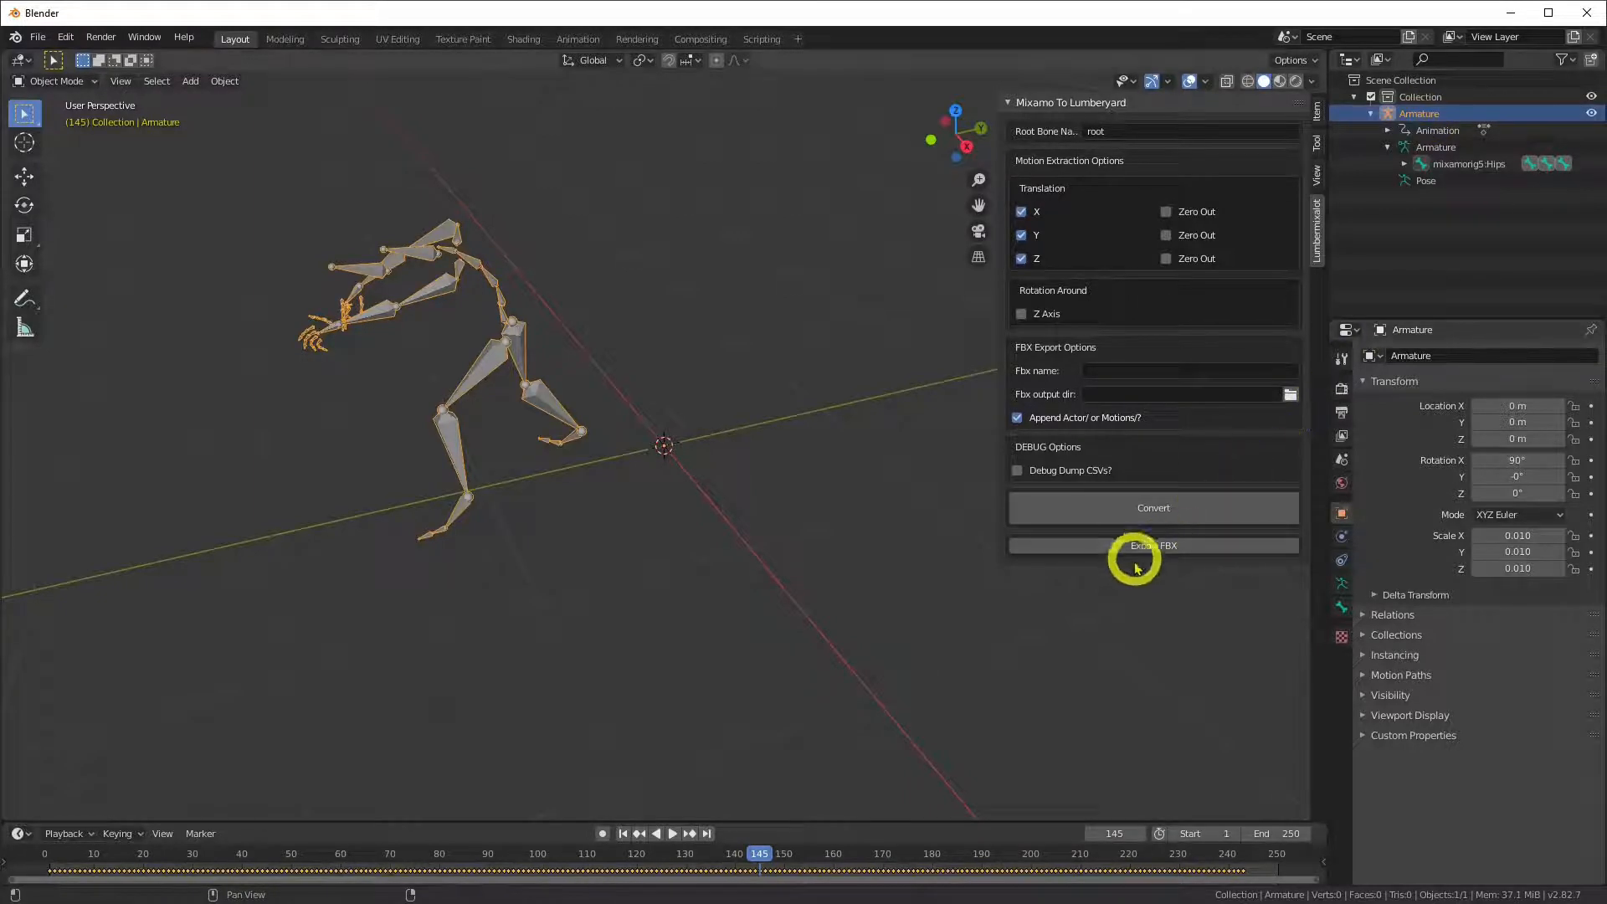
{"action": "left_click", "coordinate": [1153, 511]}
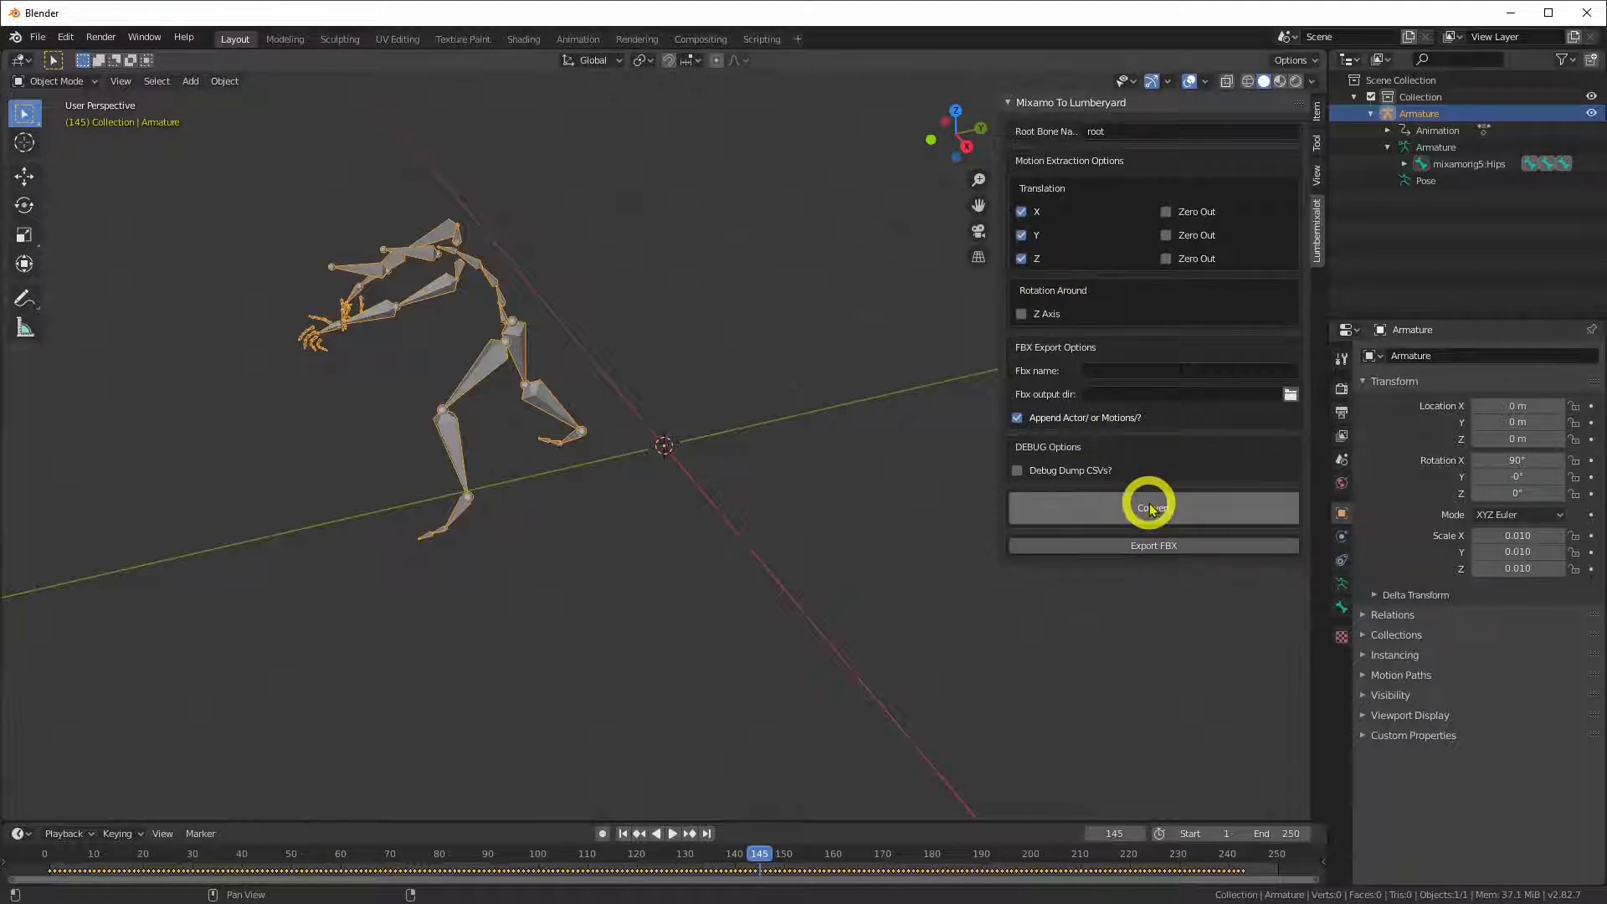
{"action": "left_click", "coordinate": [1151, 508]}
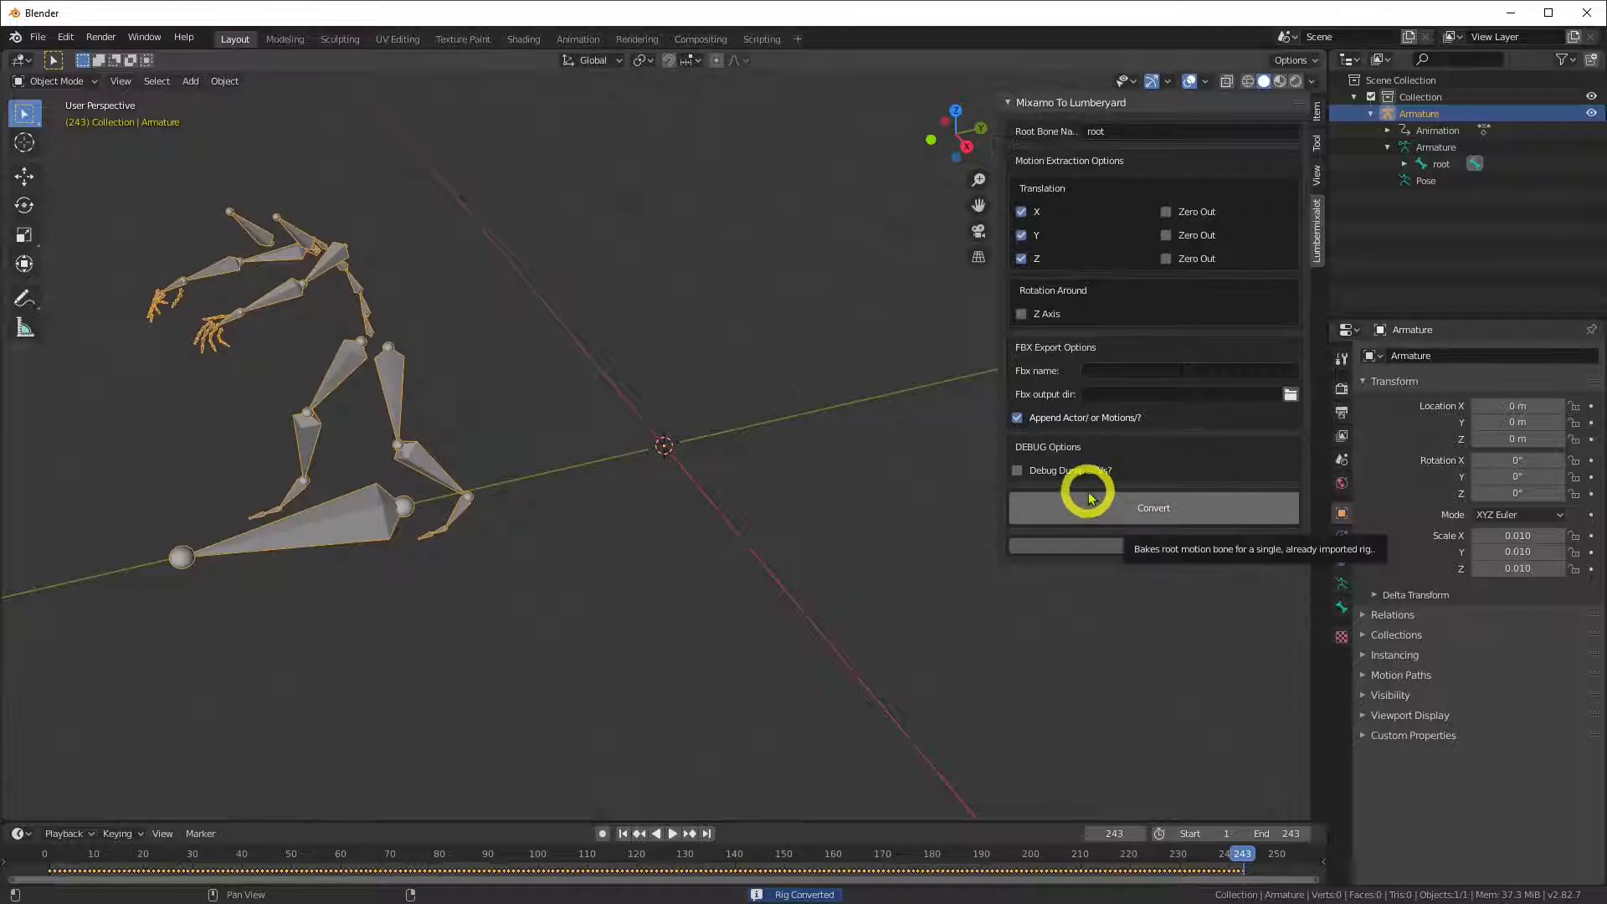
Play the converted walk from a frontal view and scrub between frames 1 and 243 to examine the root bone's motion
{"action": "middle_click_drag", "start_coordinate": [488, 494], "coordinate": [624, 477]}
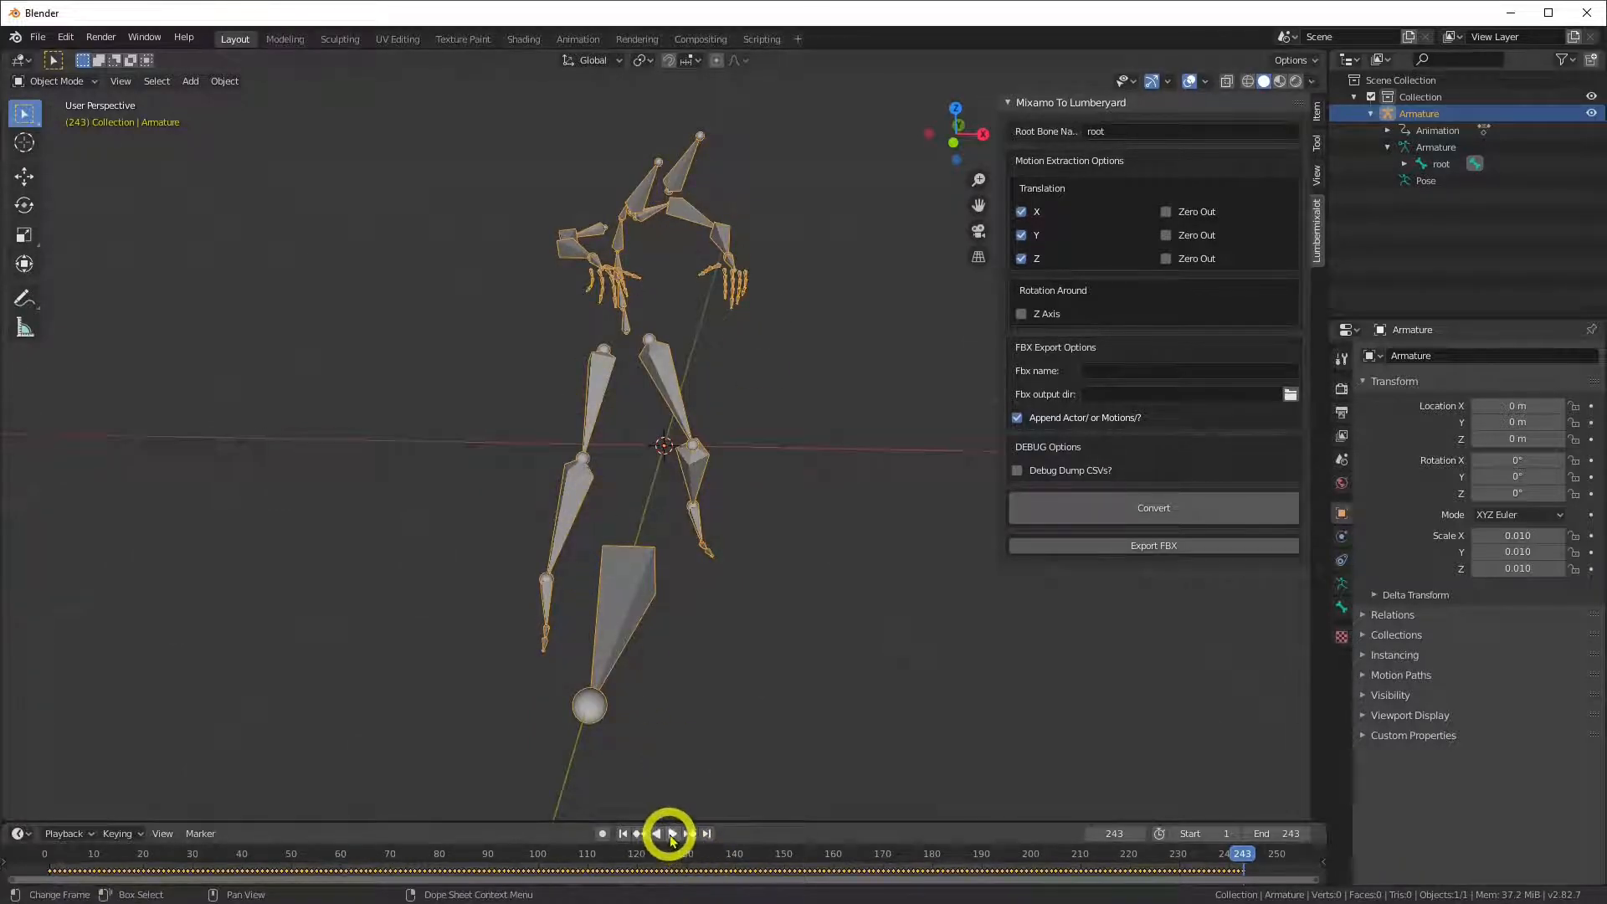
{"action": "left_click", "coordinate": [672, 835]}
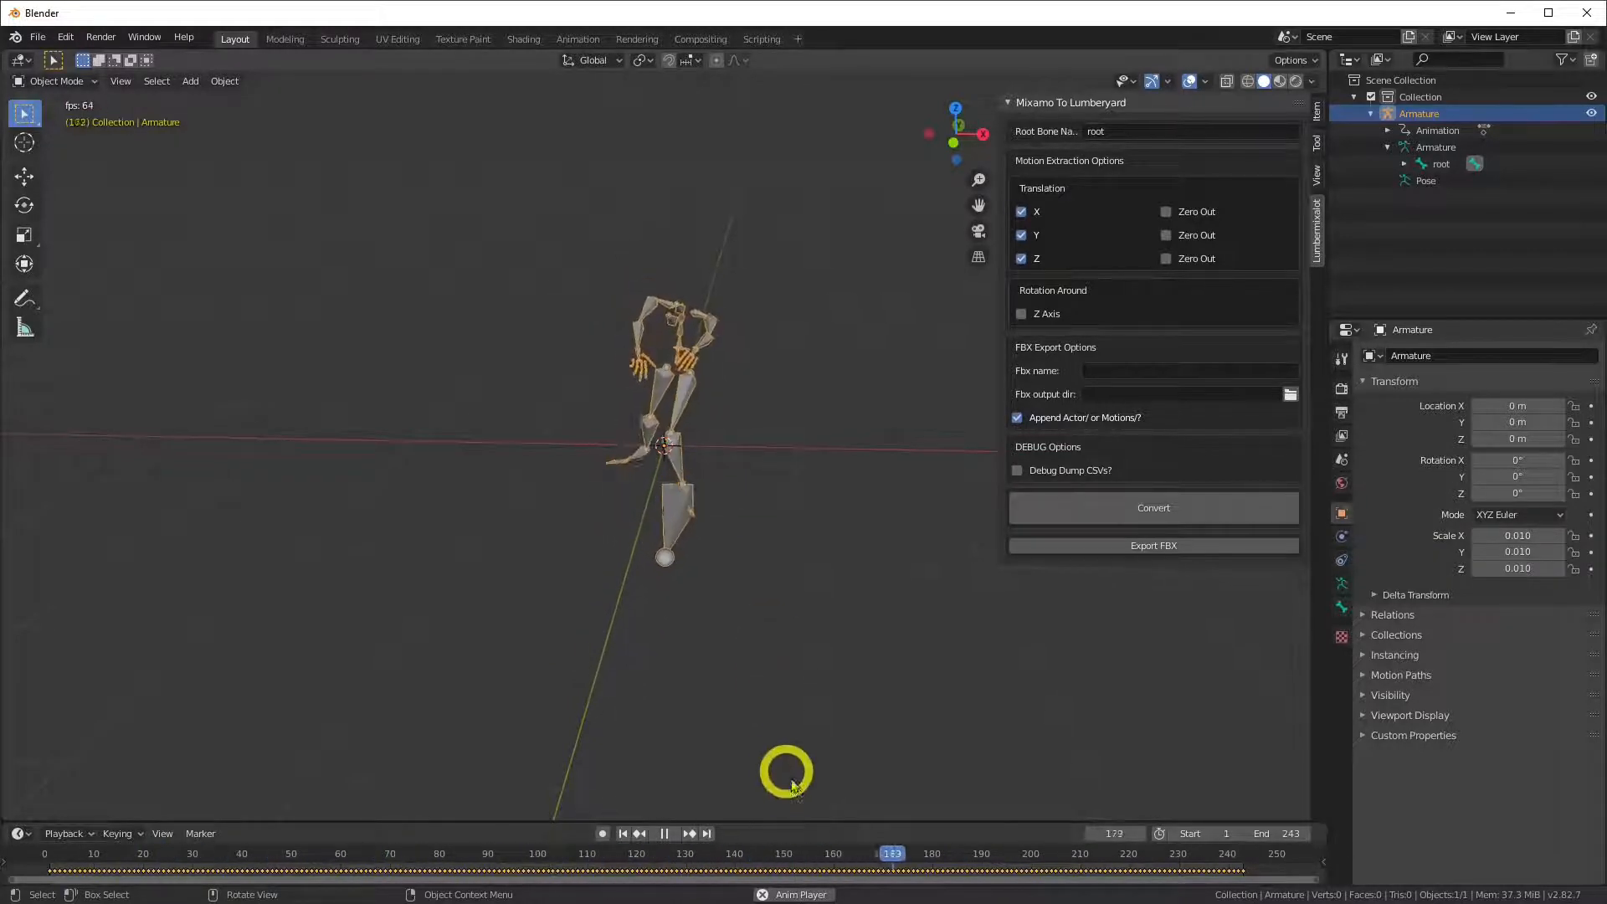
{"action": "left_click", "coordinate": [665, 834]}
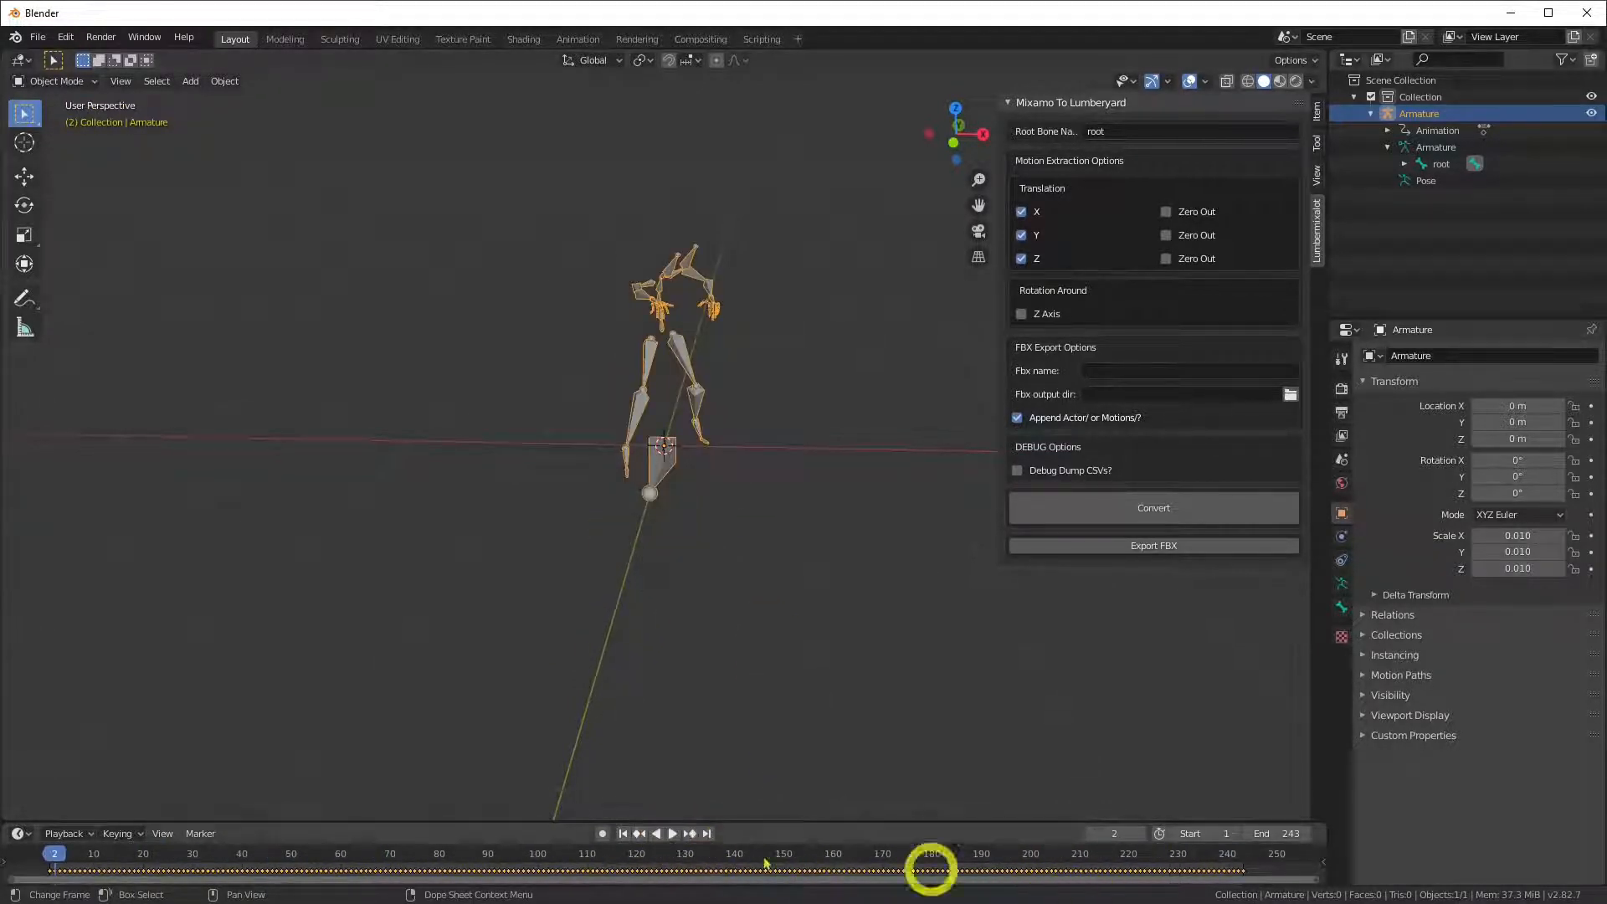
{"action": "left_click_drag", "start_coordinate": [50, 855], "coordinate": [1244, 879]}
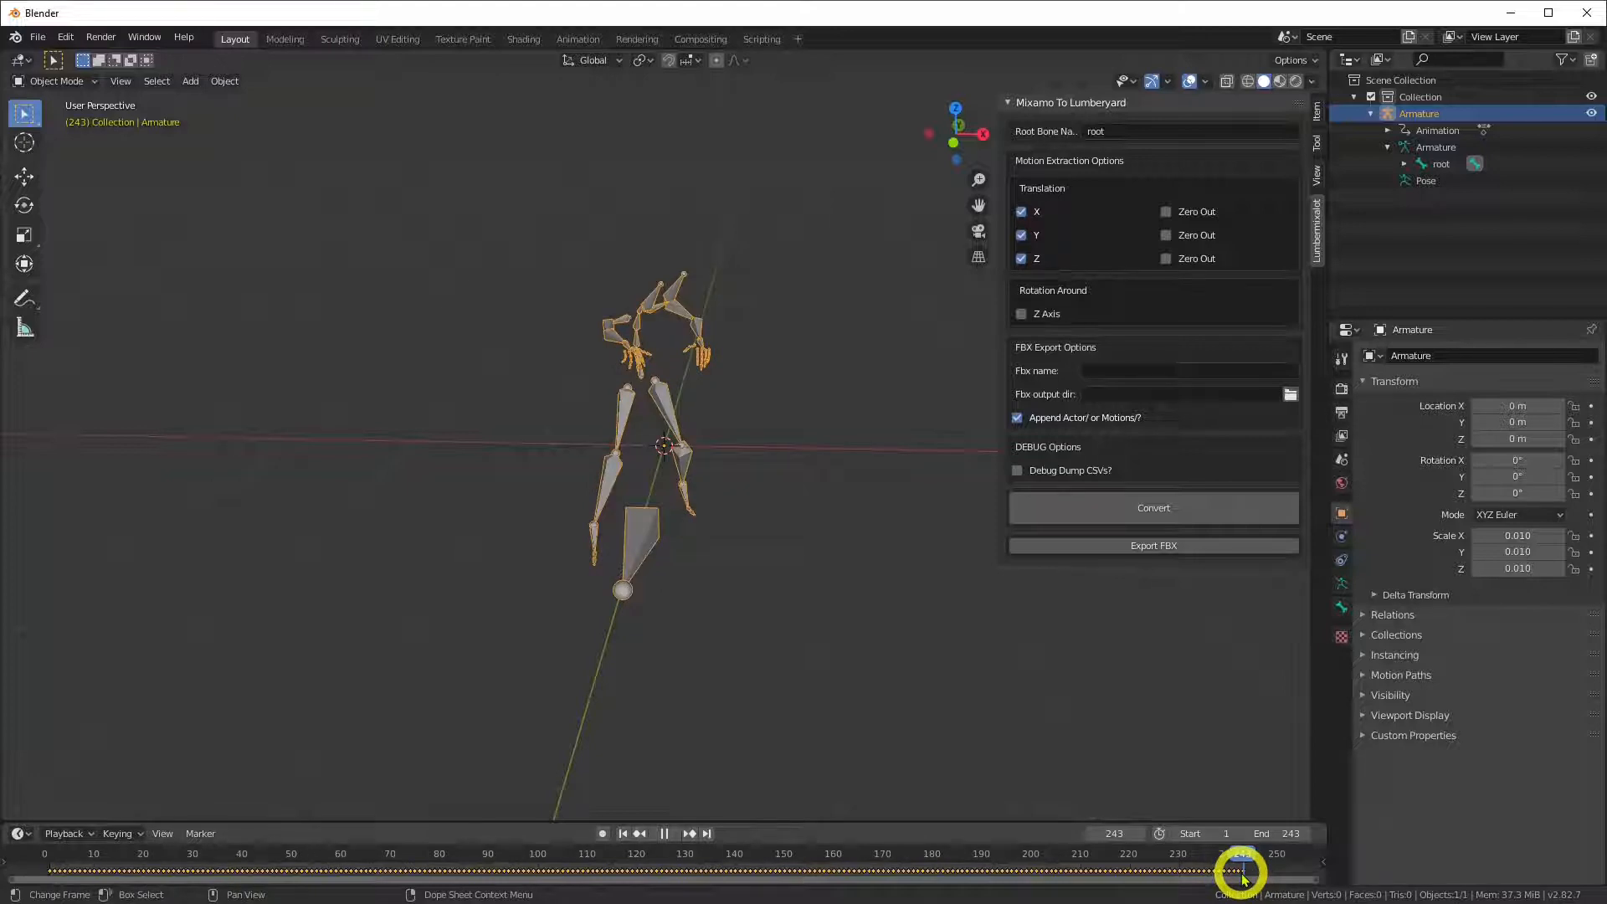
{"action": "left_click_drag", "start_coordinate": [1244, 879], "coordinate": [51, 874]}
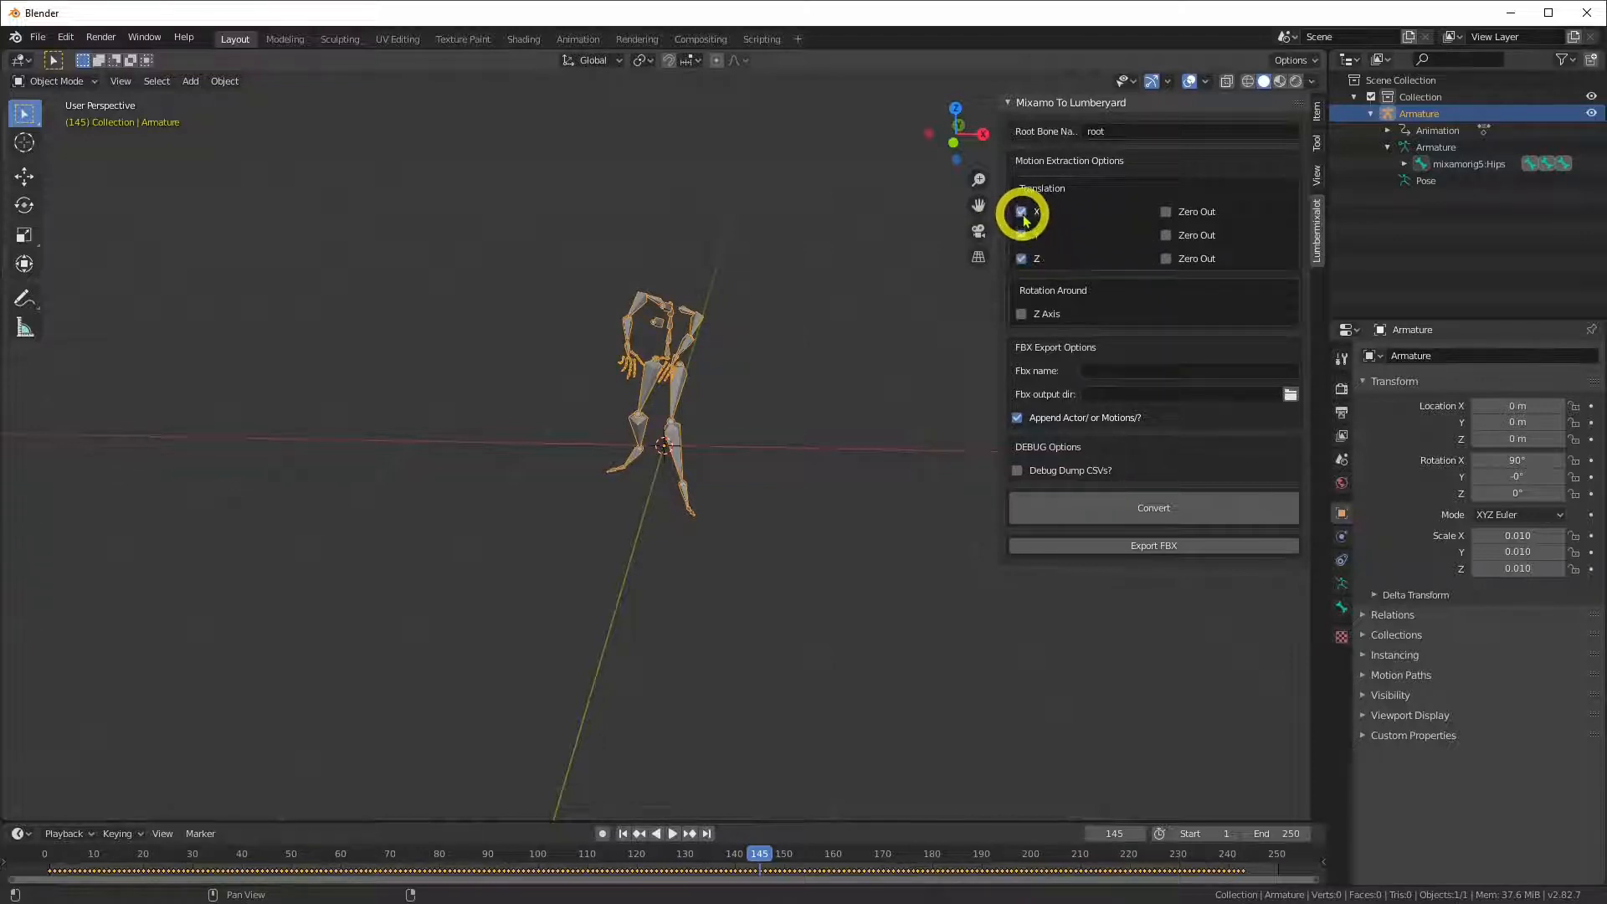
Disable X and Z translation extraction and convert the original armature with only Y translation extracted
{"action": "left_click", "coordinate": [1022, 259]}
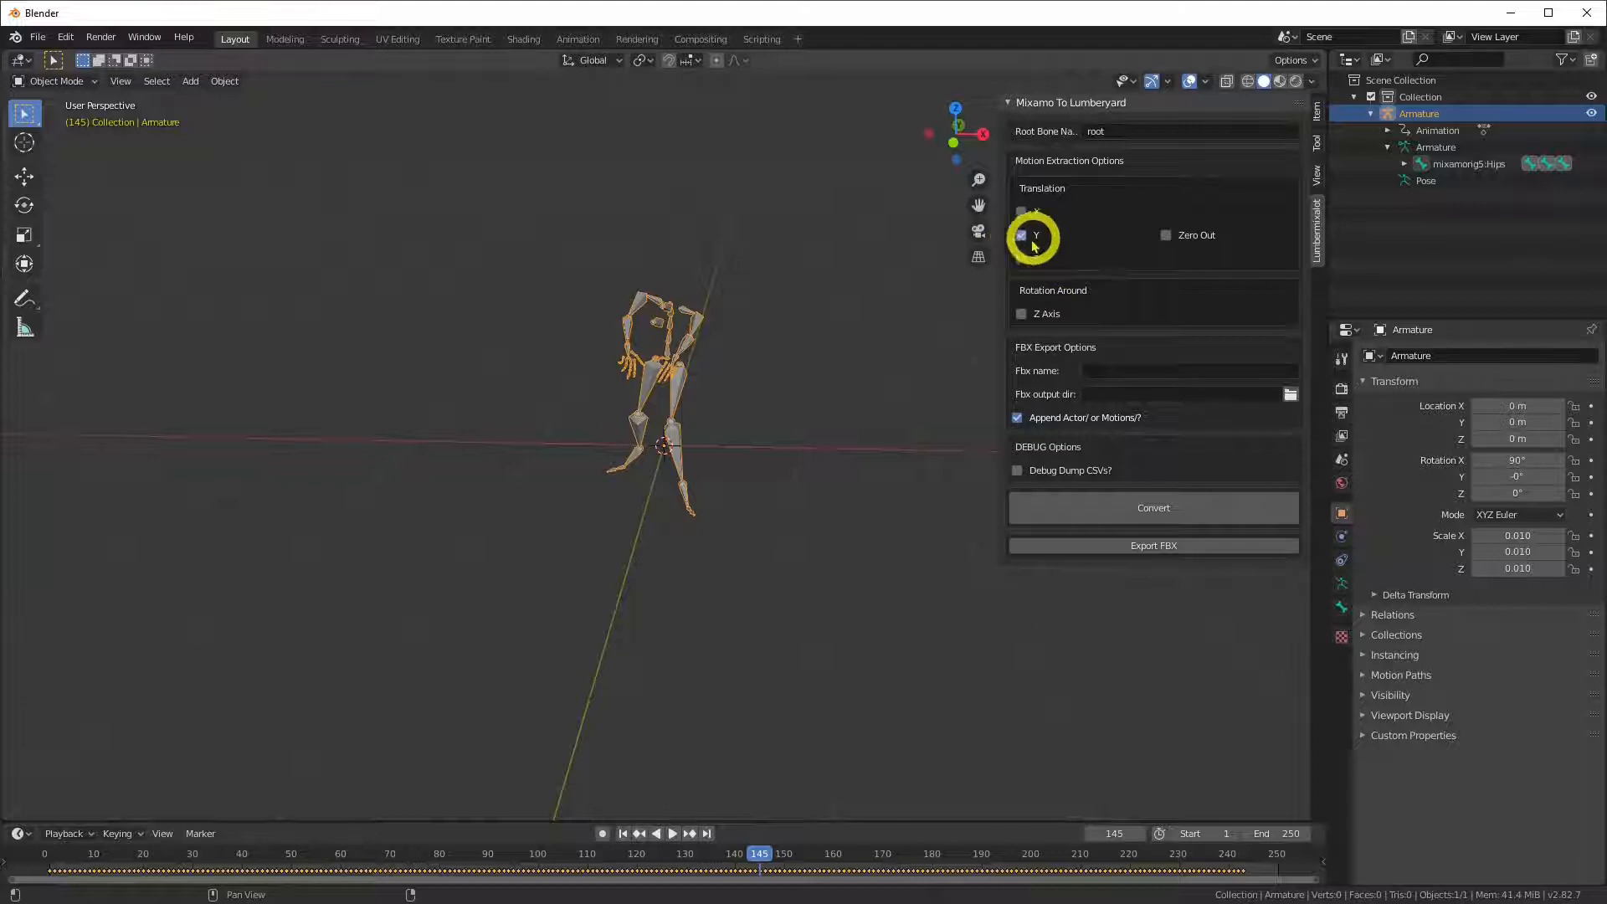
{"action": "left_click", "coordinate": [1155, 510]}
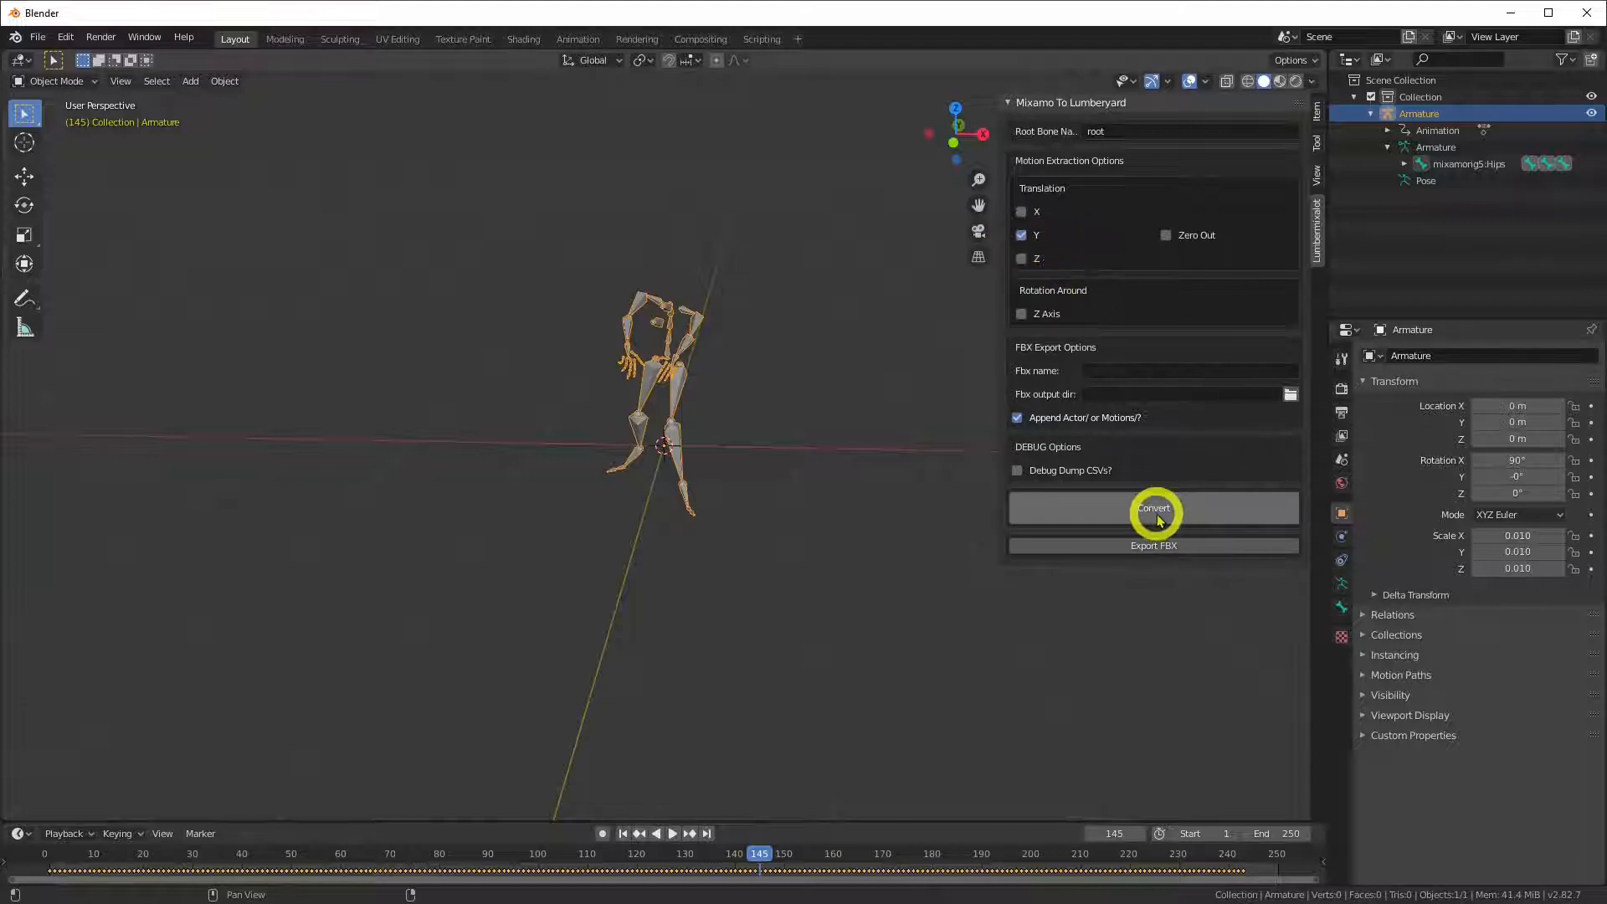
{"action": "left_click", "coordinate": [1162, 512]}
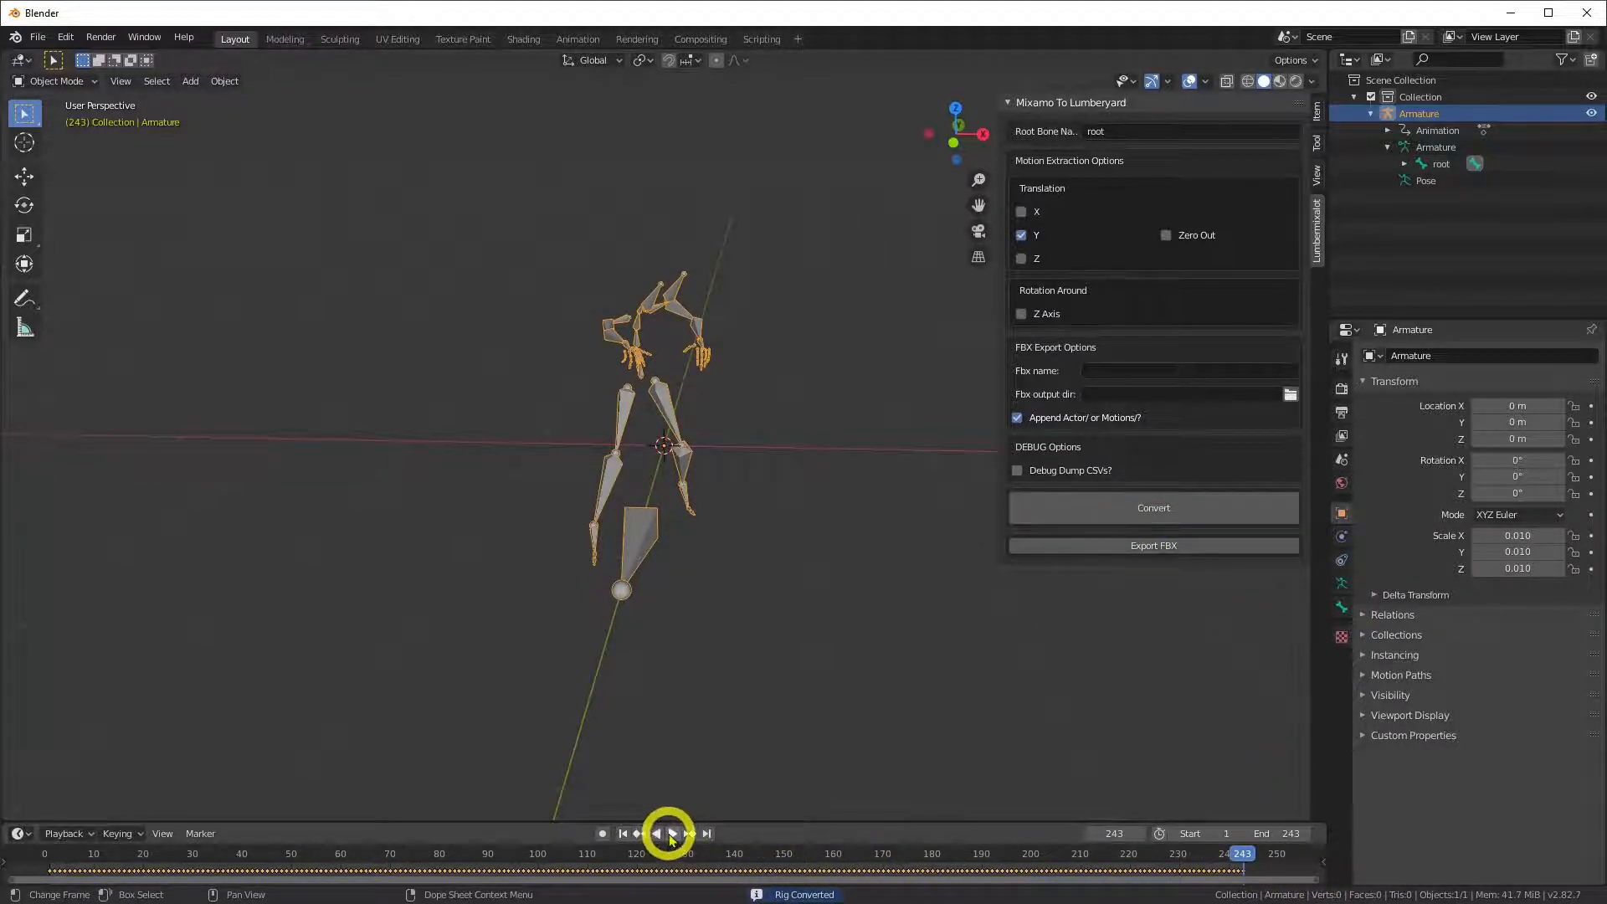
Play back the Y-only conversion to examine the root bone's motion, and stop the playback
{"action": "left_click", "coordinate": [675, 835]}
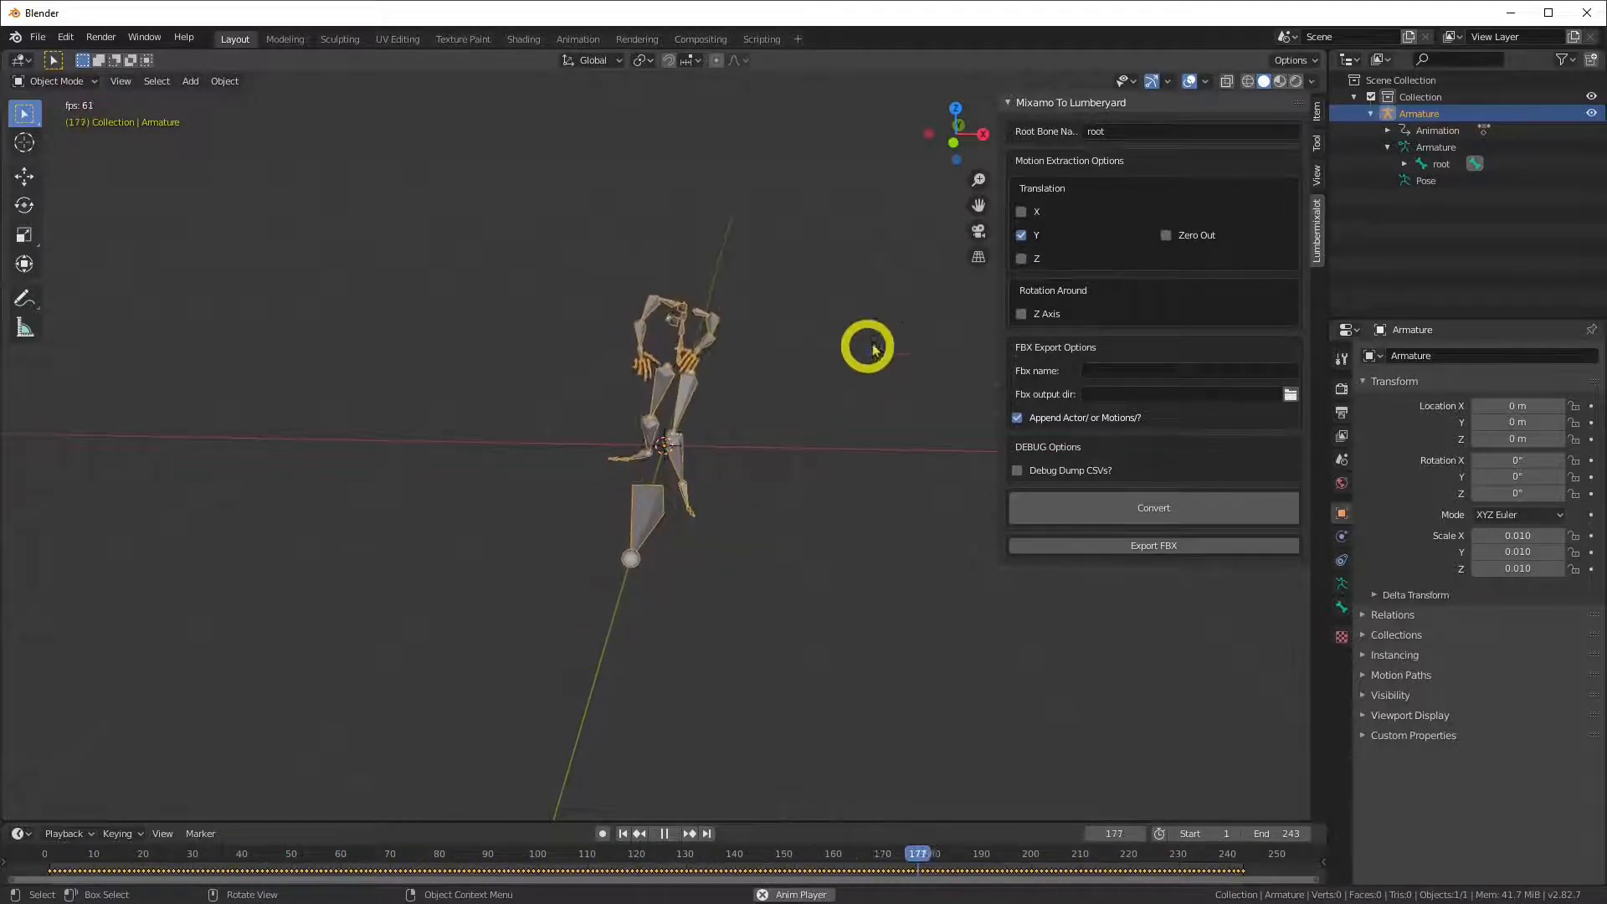
{"action": "left_click", "coordinate": [1022, 236]}
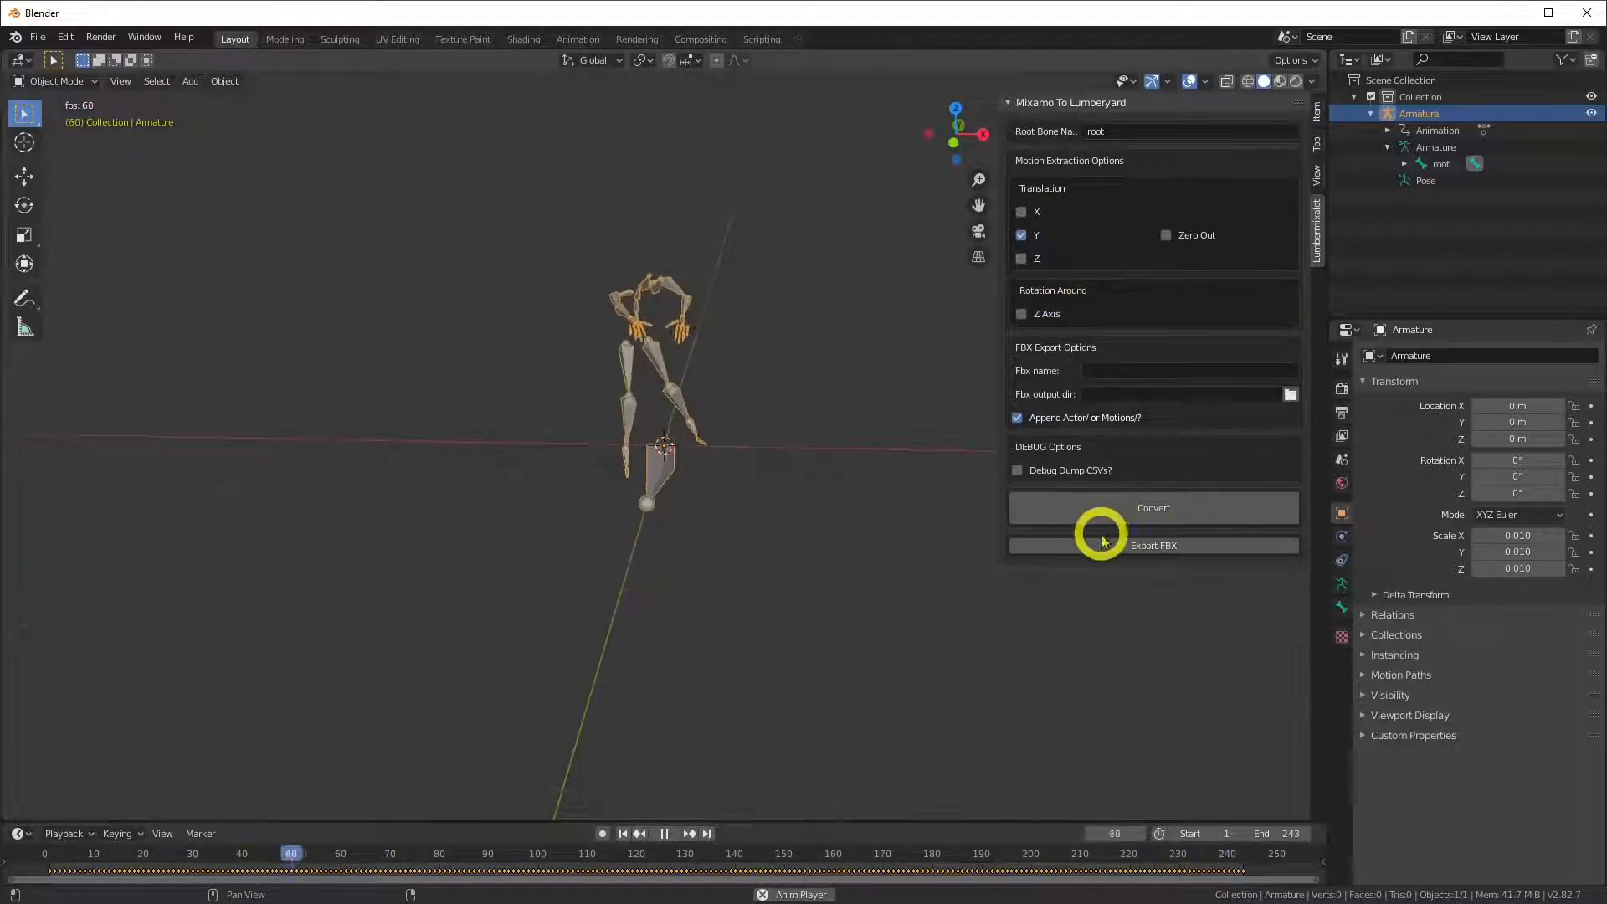
{"action": "left_click", "coordinate": [1102, 505]}
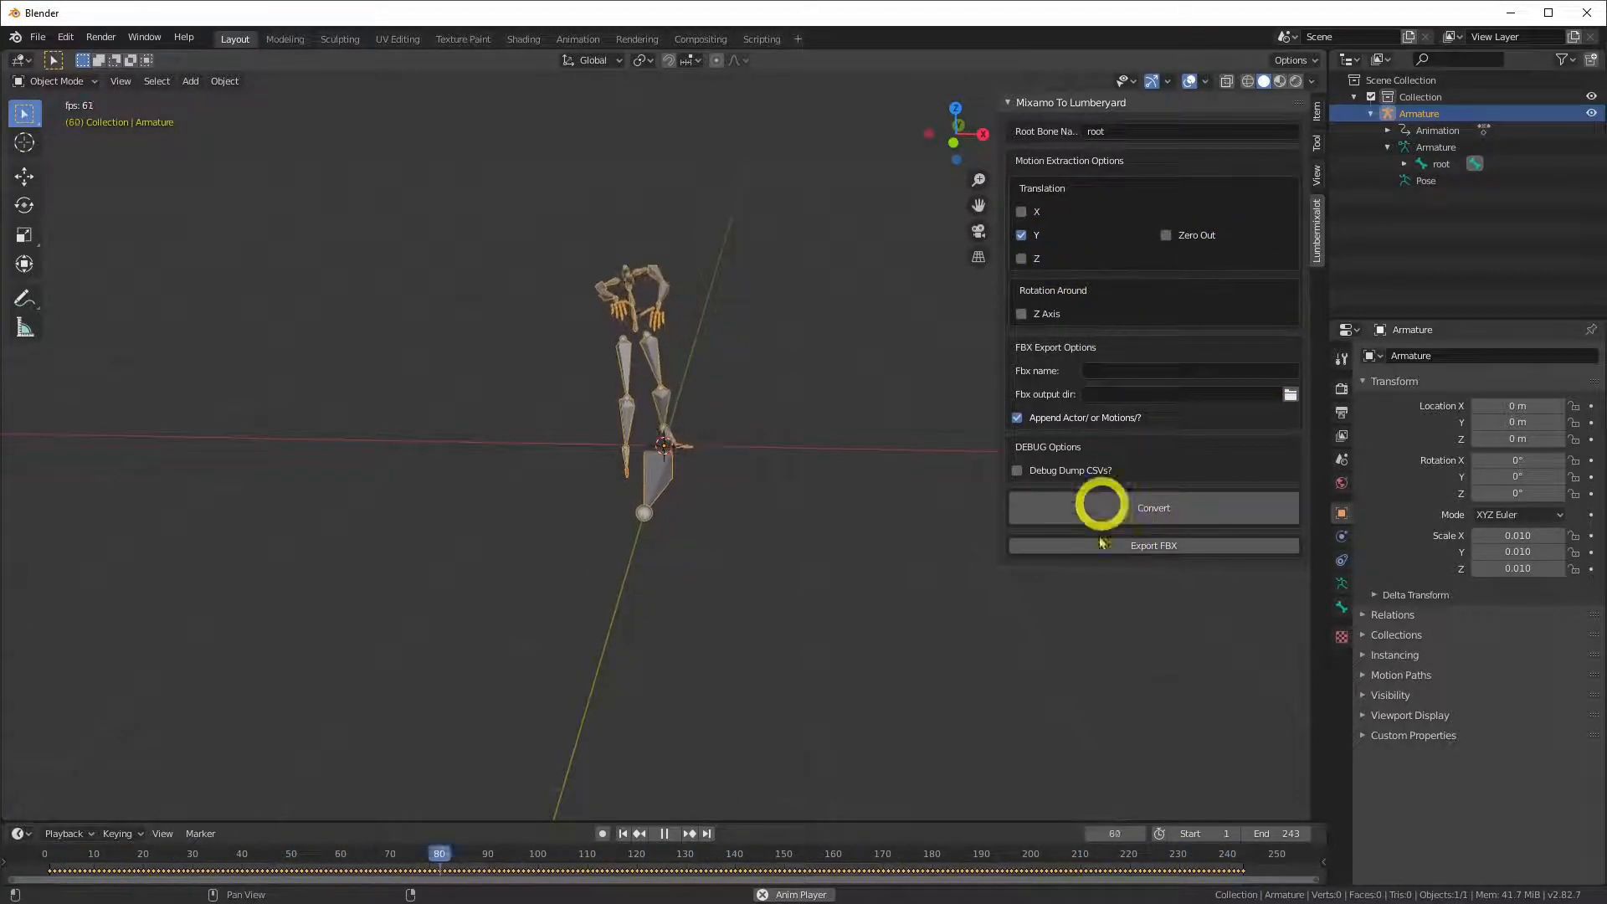
{"action": "left_click", "coordinate": [664, 833]}
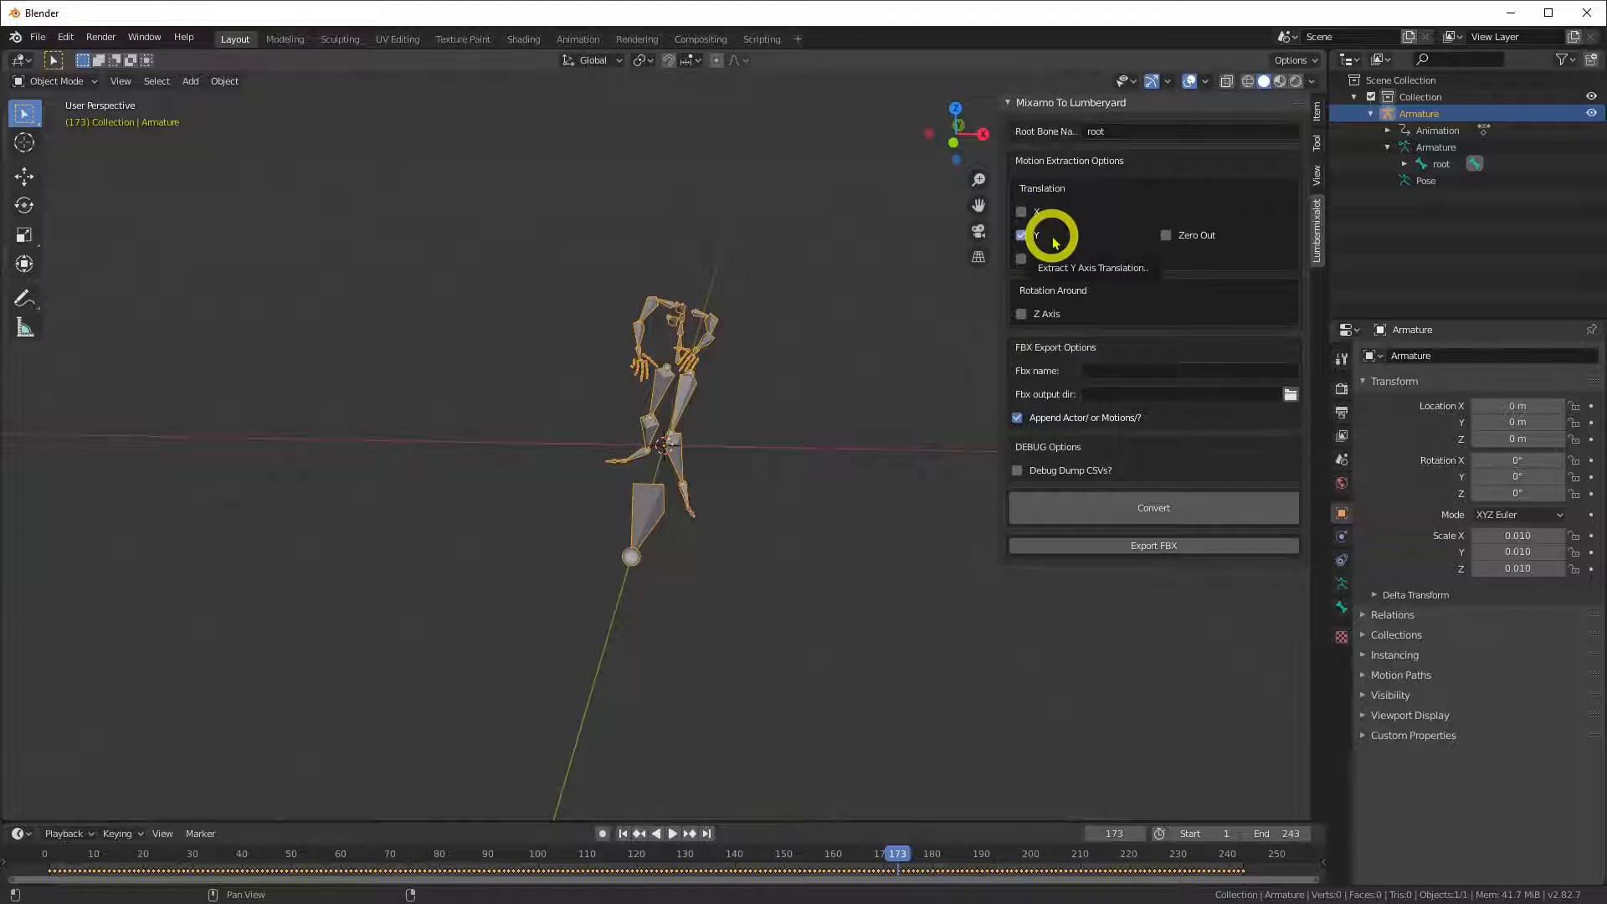
Undo the Y-only conversion, then convert the original armature with no translation extracted and play back the result
{"action": "key", "text": "ctrl+z"}
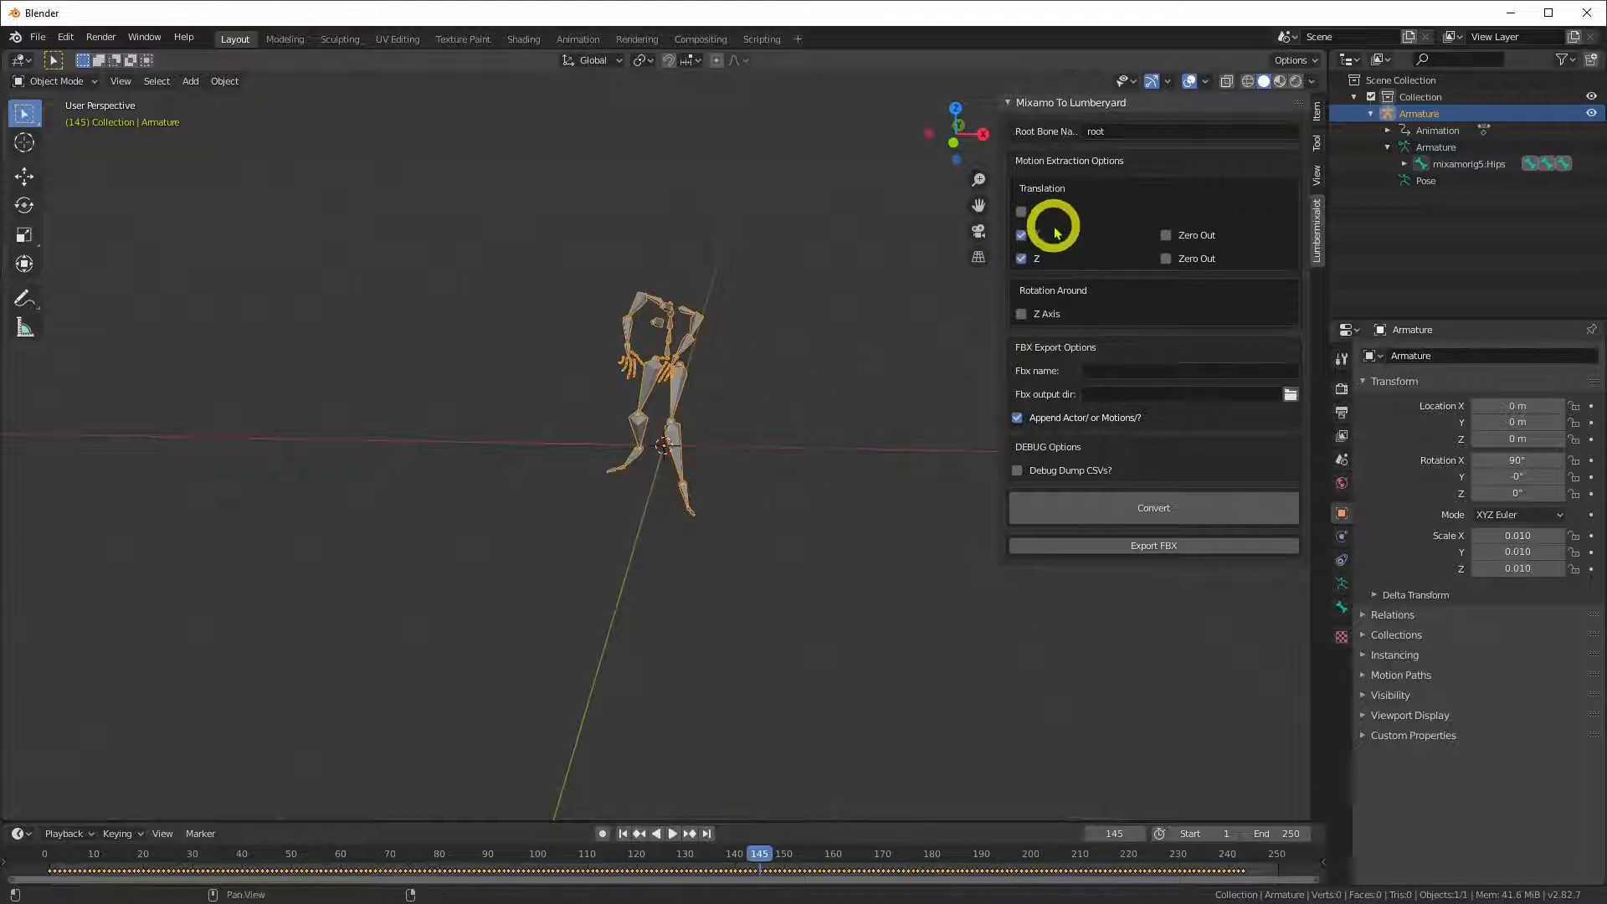
{"action": "left_click", "coordinate": [1022, 235]}
{"action": "left_click", "coordinate": [1022, 259]}
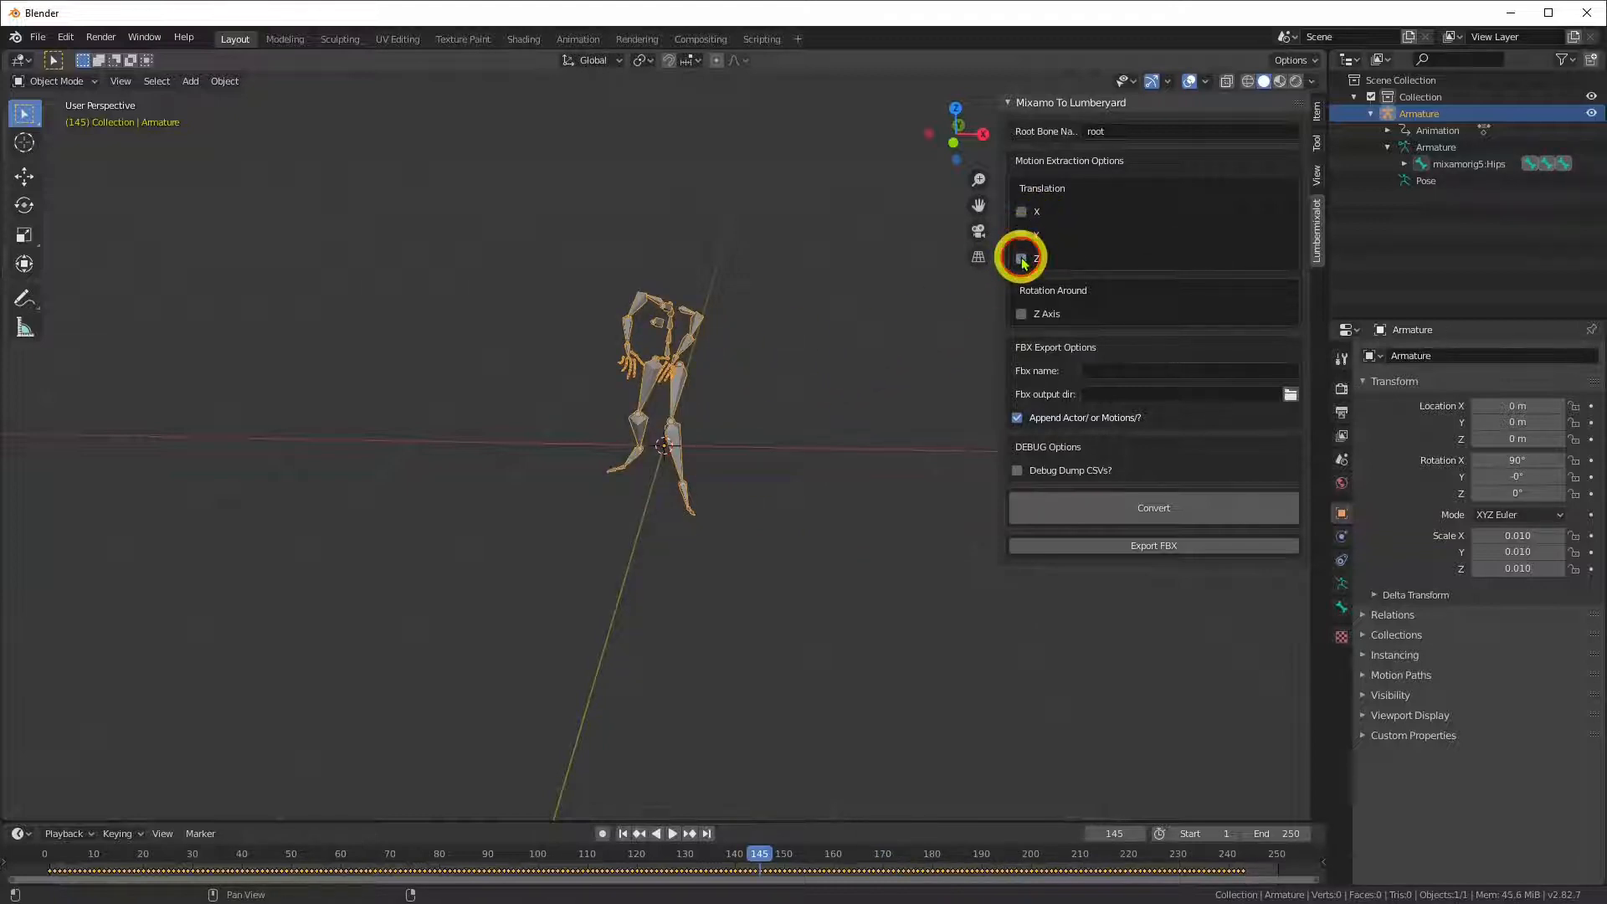
{"action": "left_click", "coordinate": [1152, 512]}
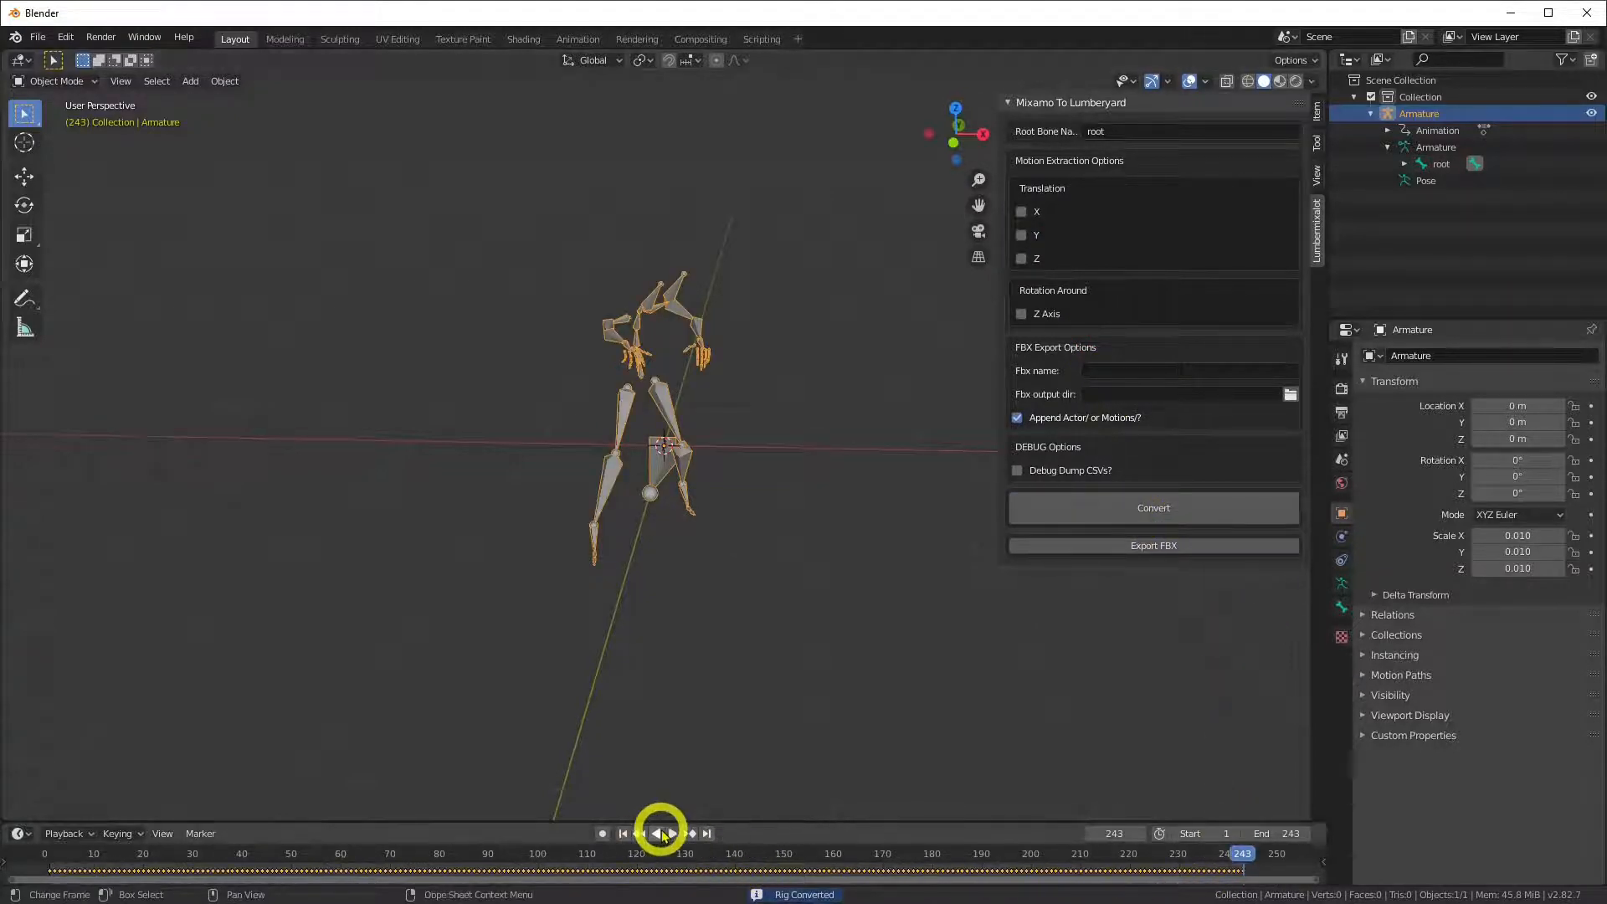
{"action": "left_click", "coordinate": [675, 833]}
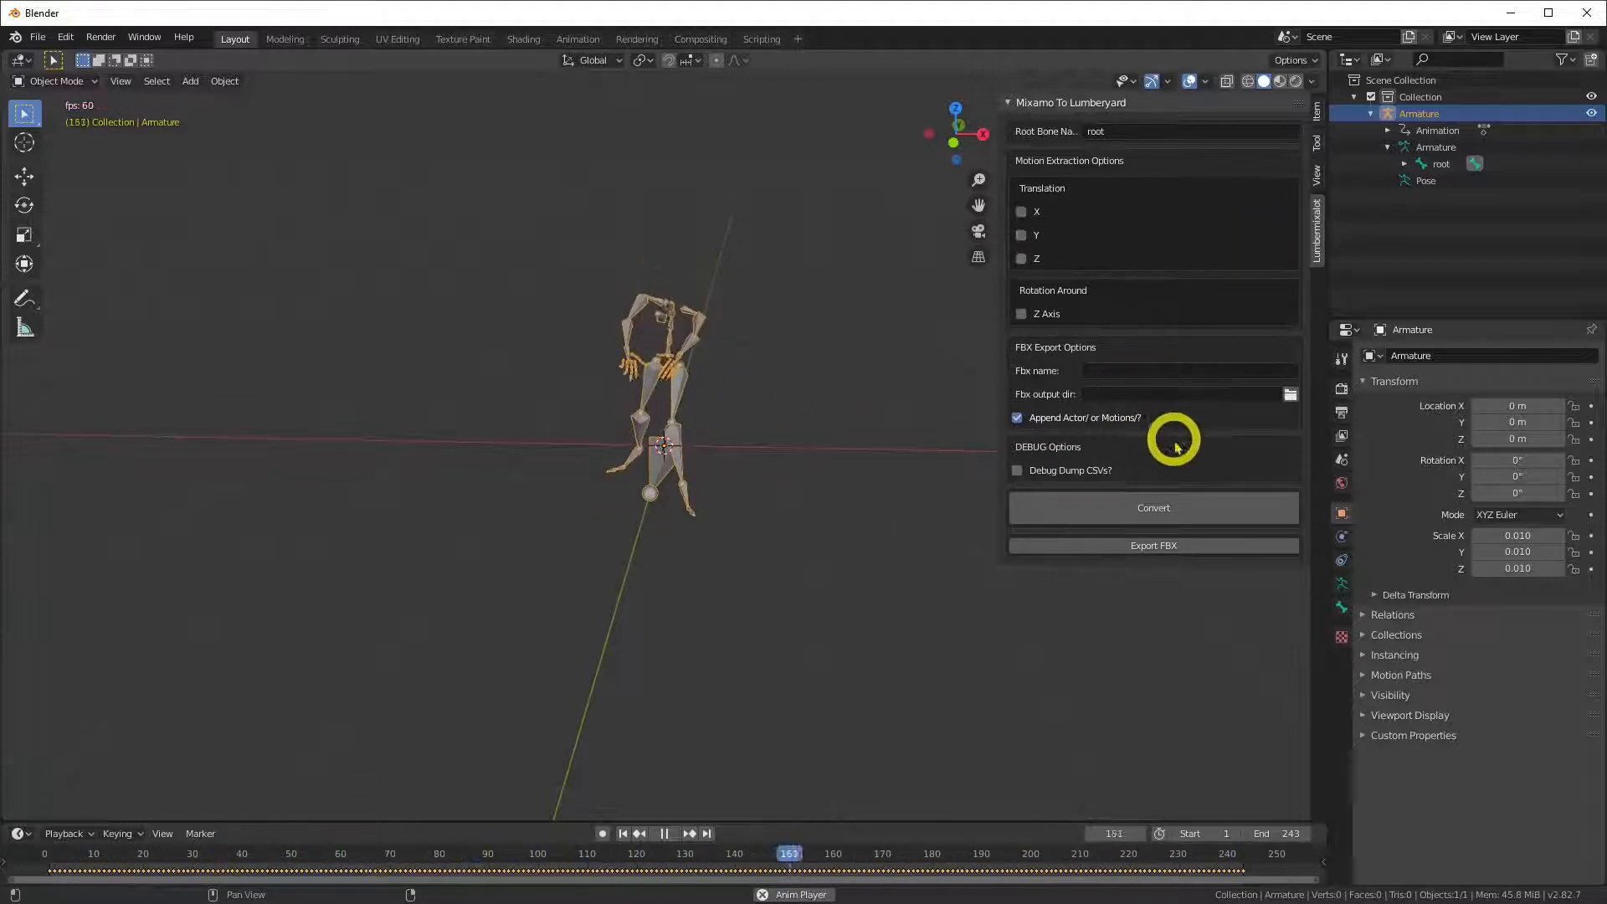
{"action": "left_click", "coordinate": [665, 833]}
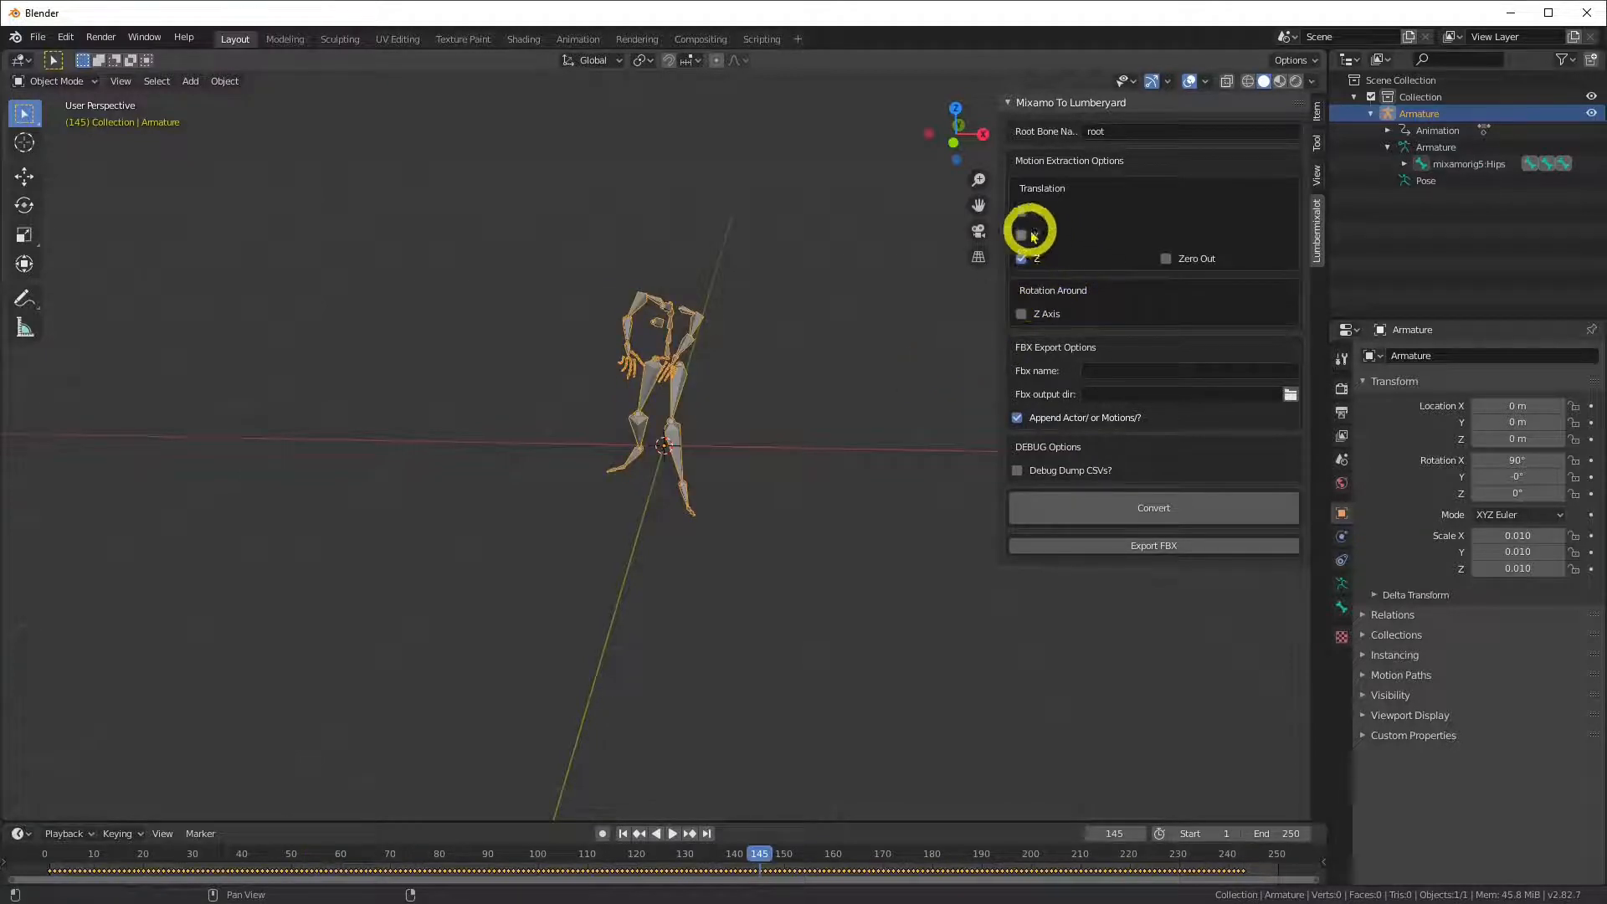
Disable Z translation extraction, enable Y, and convert the original armature again
{"action": "left_click", "coordinate": [1021, 258]}
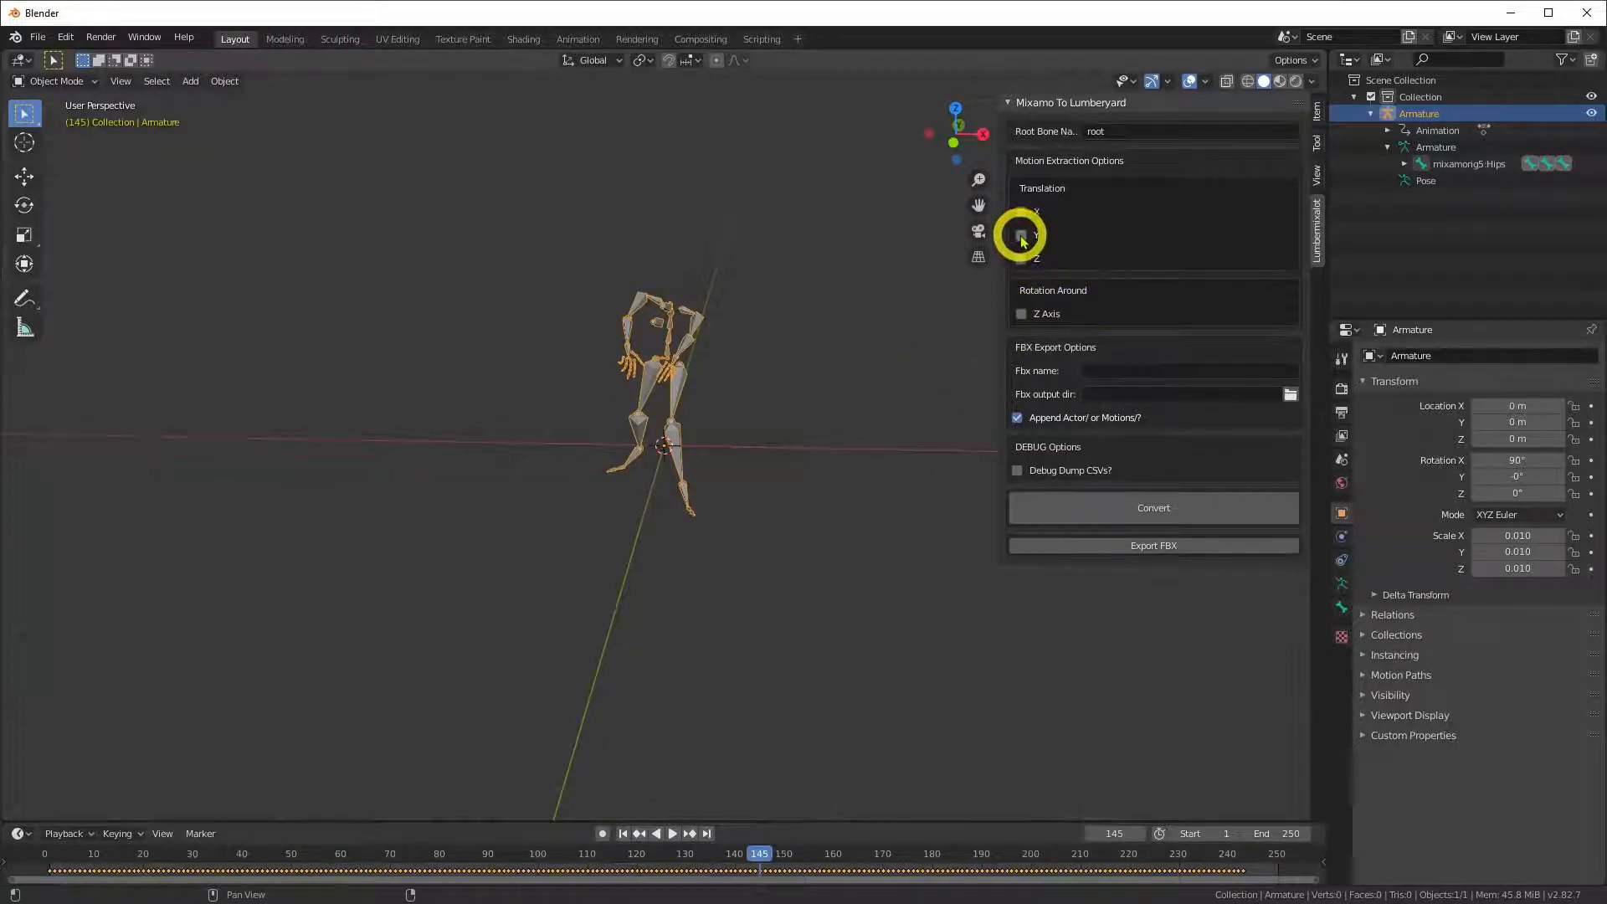
{"action": "left_click", "coordinate": [1021, 235]}
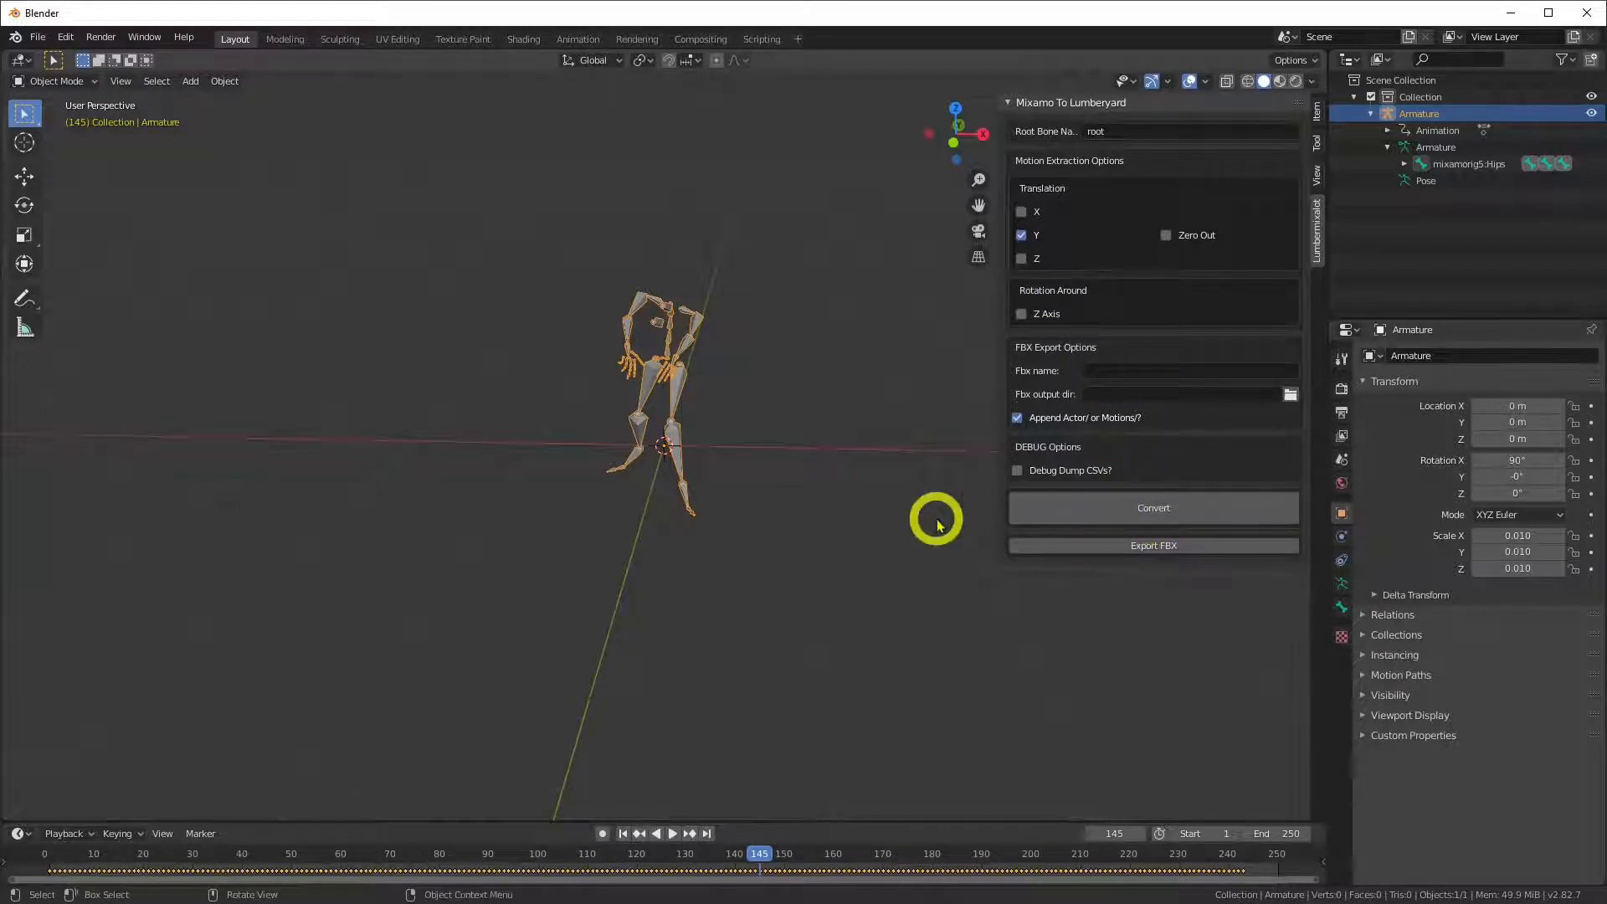
{"action": "left_click", "coordinate": [1157, 508]}
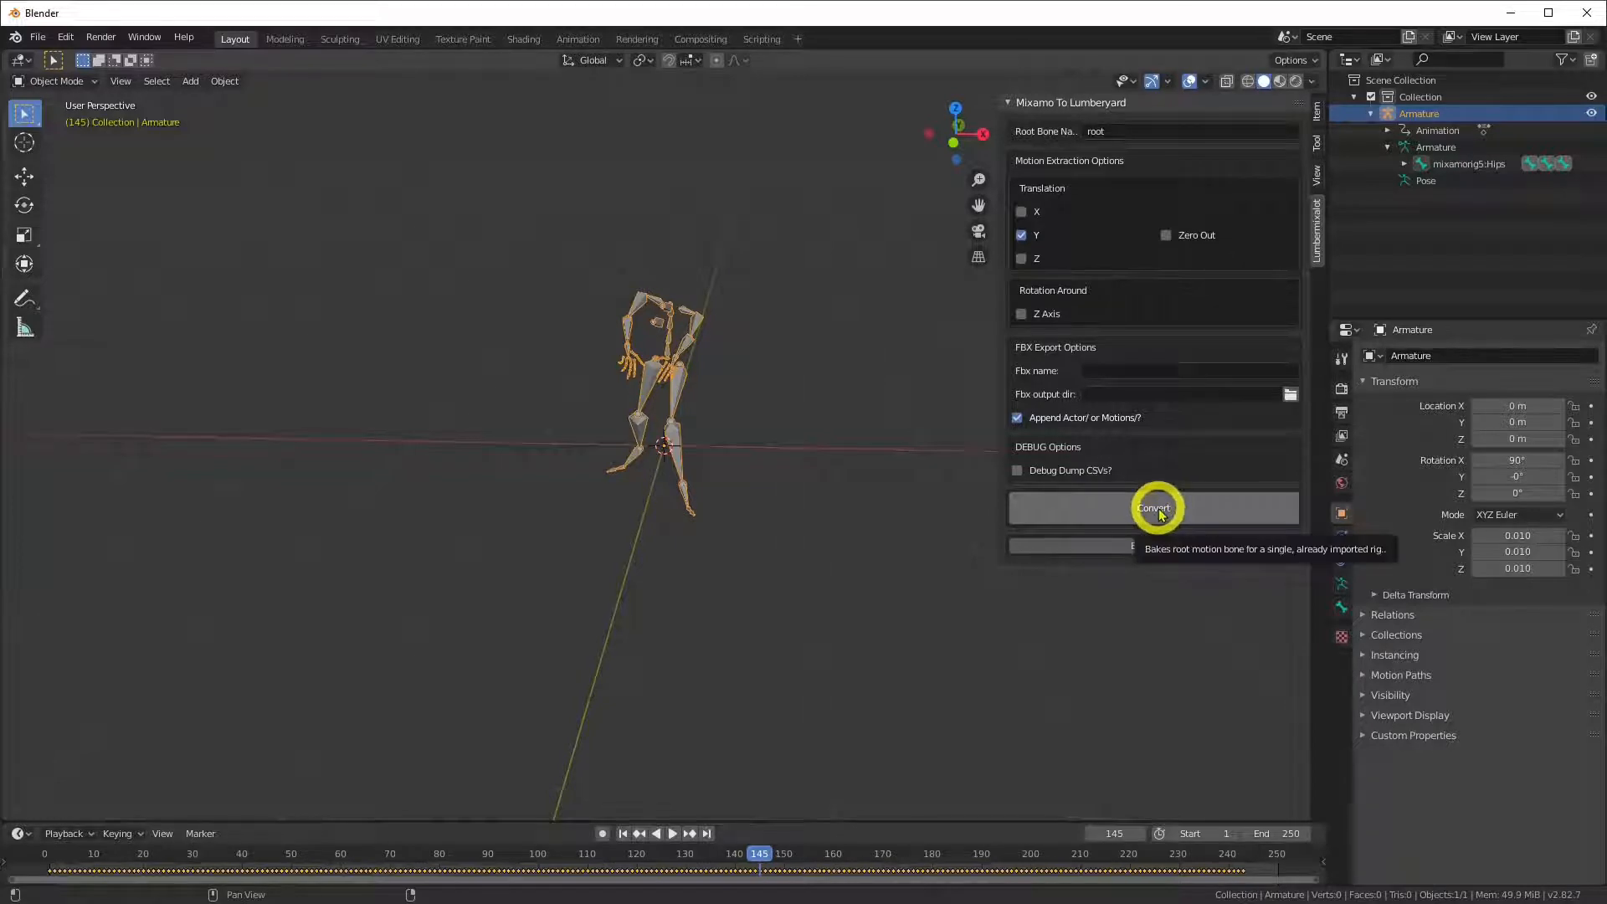
{"action": "left_click", "coordinate": [1160, 510]}
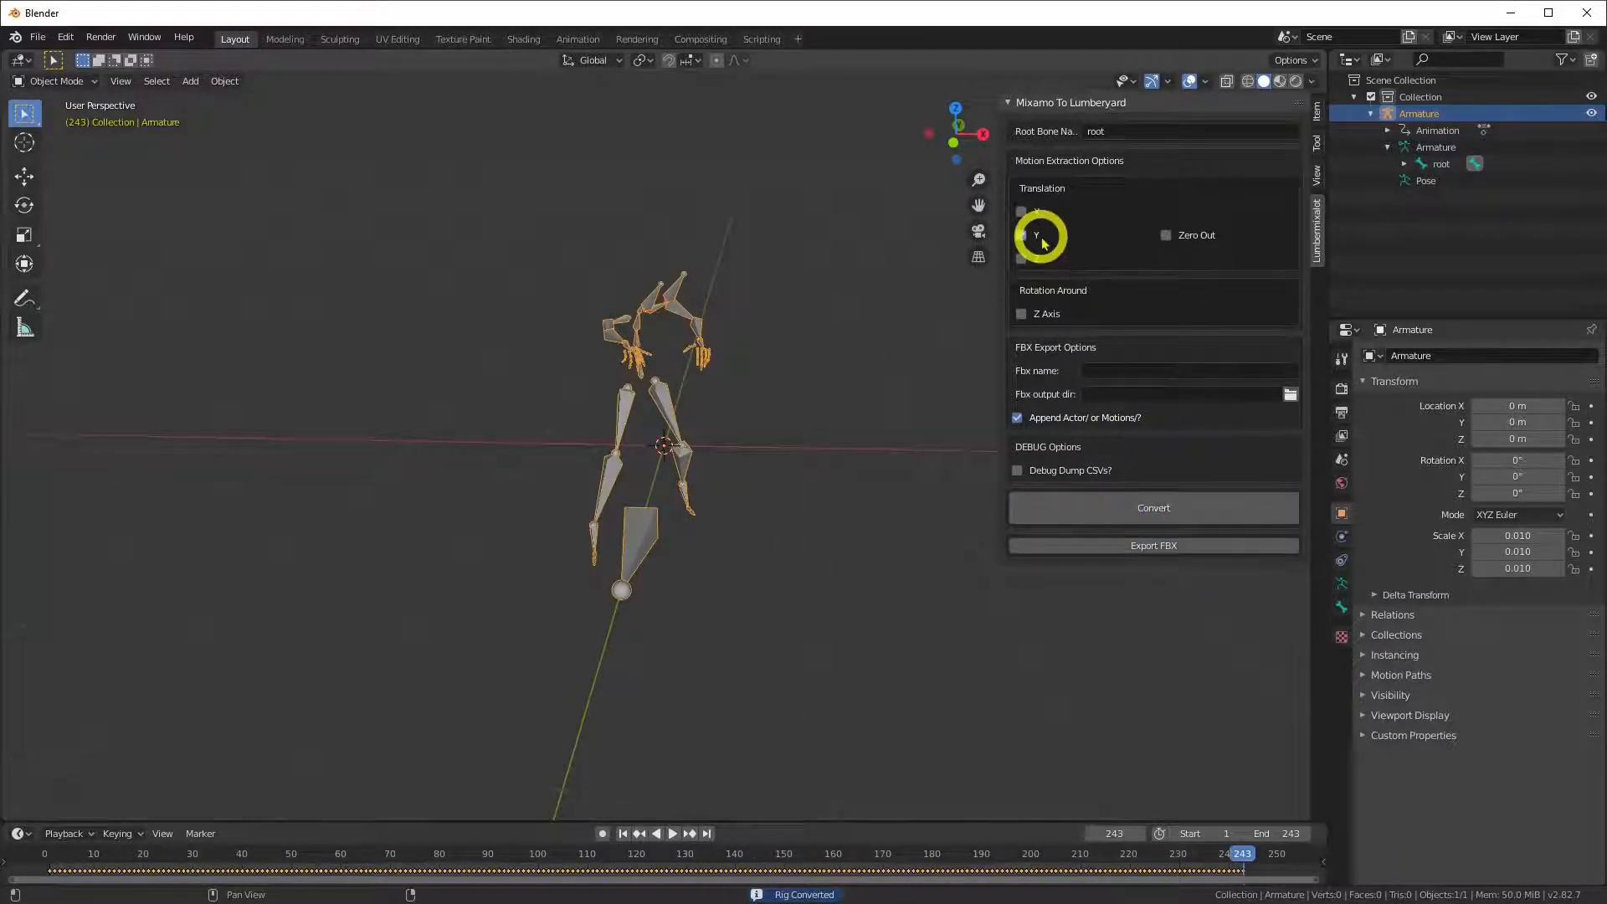
Play back the walk converted with Y translation to examine the root bone's path, and return to the unconverted armature
{"action": "left_click", "coordinate": [673, 834]}
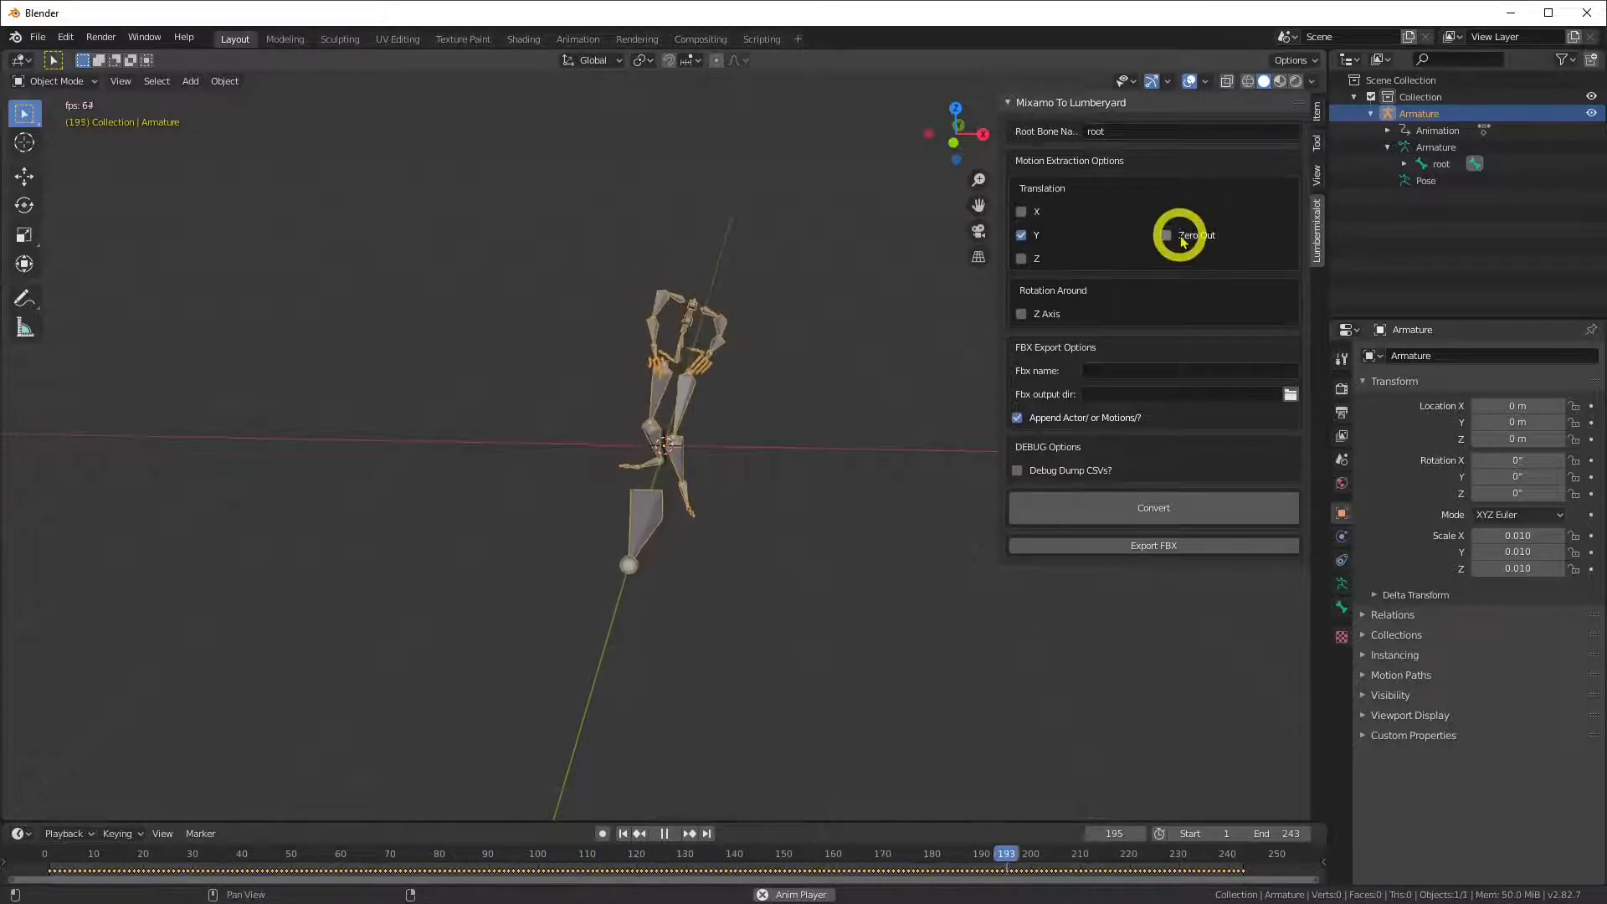
{"action": "left_click", "coordinate": [1022, 235]}
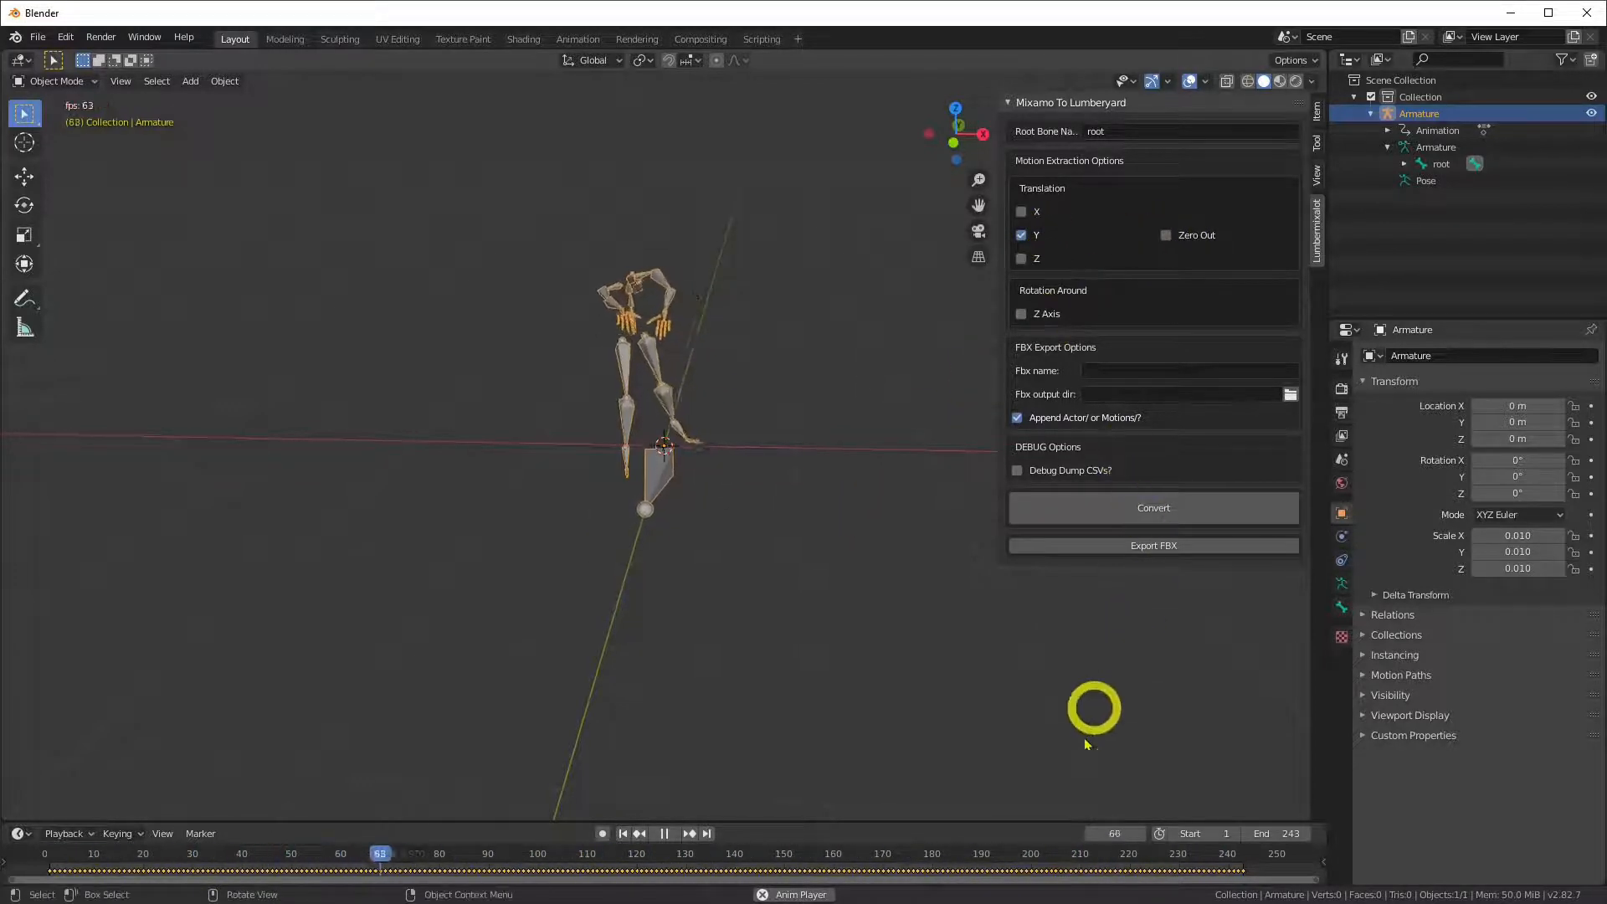
{"action": "left_click", "coordinate": [667, 834]}
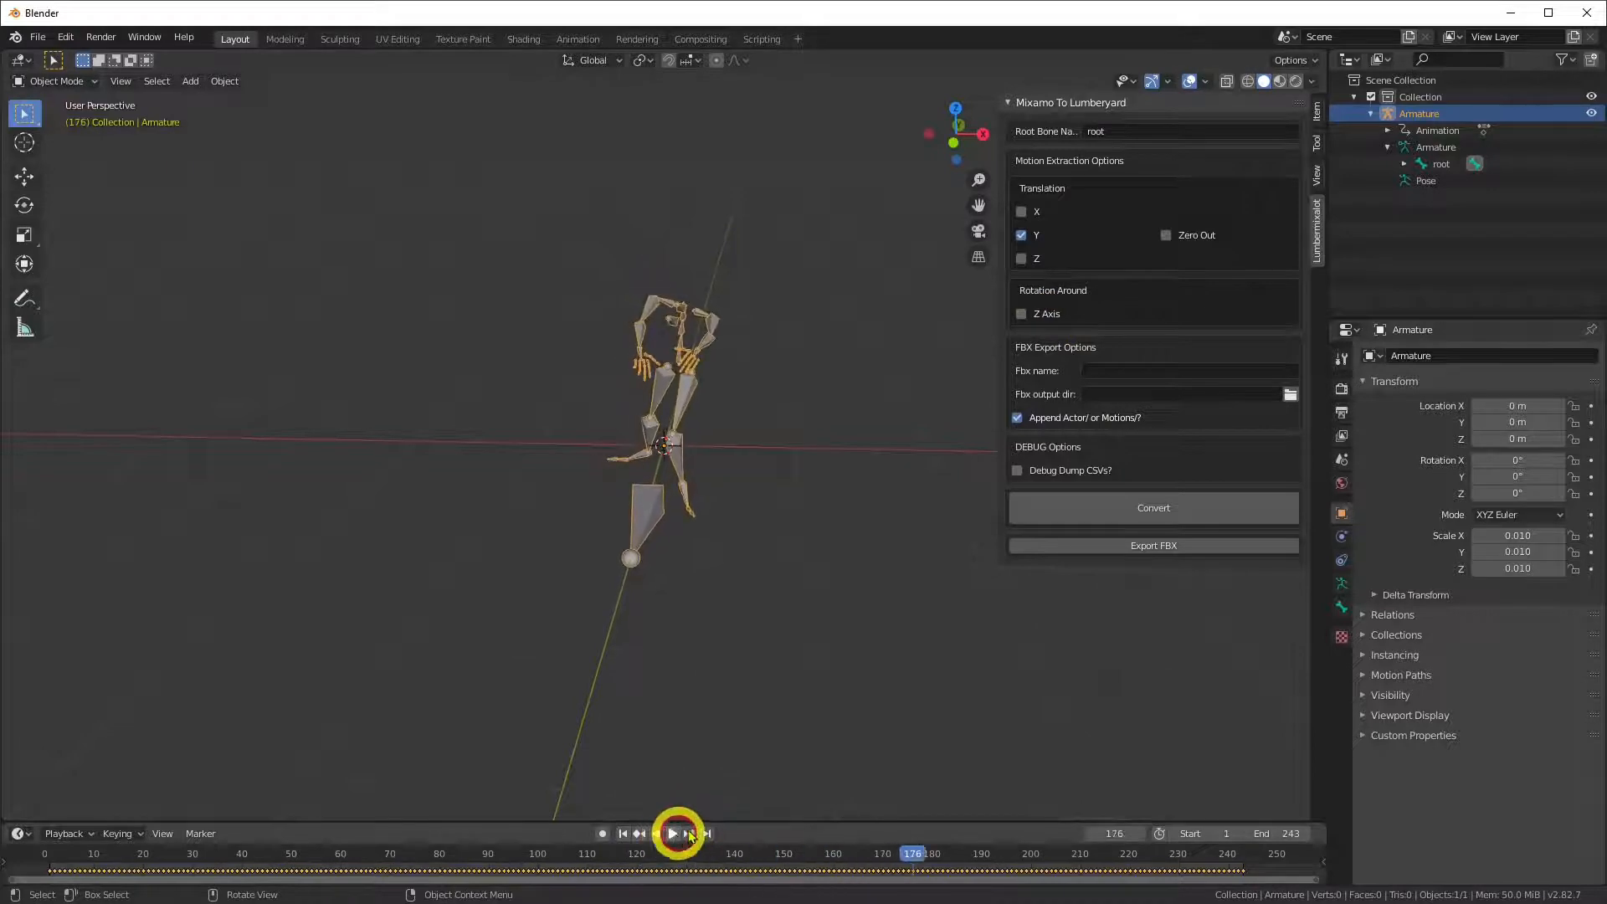
{"action": "left_click", "coordinate": [667, 834]}
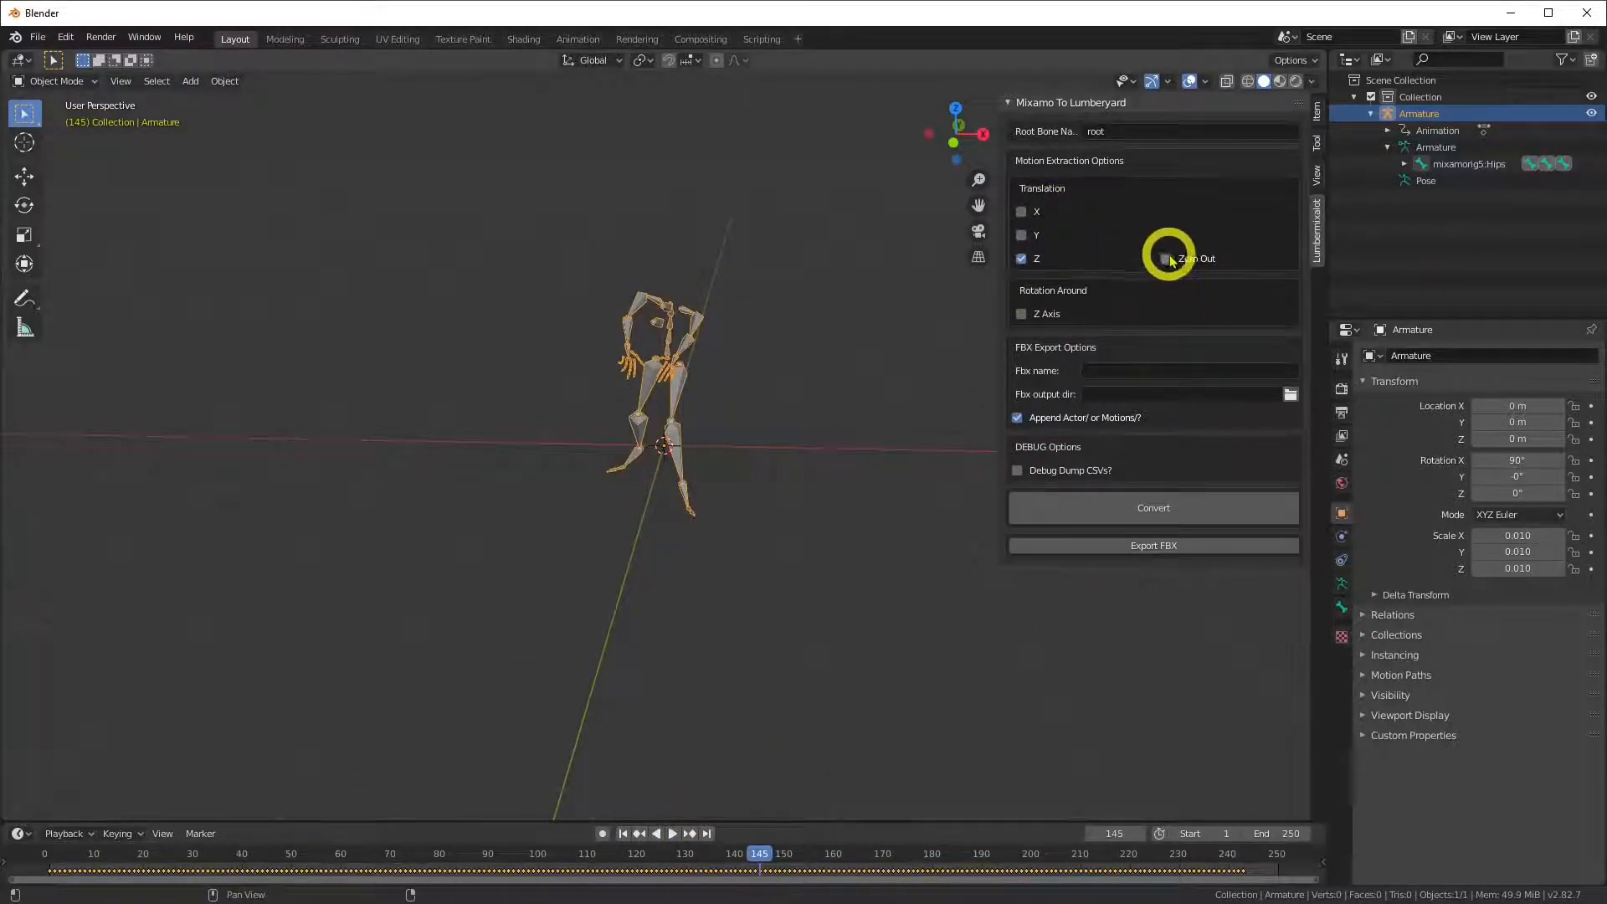
Convert the original armature with only Y translation extracted and its Zero Out option enabled
{"action": "left_click", "coordinate": [1165, 259]}
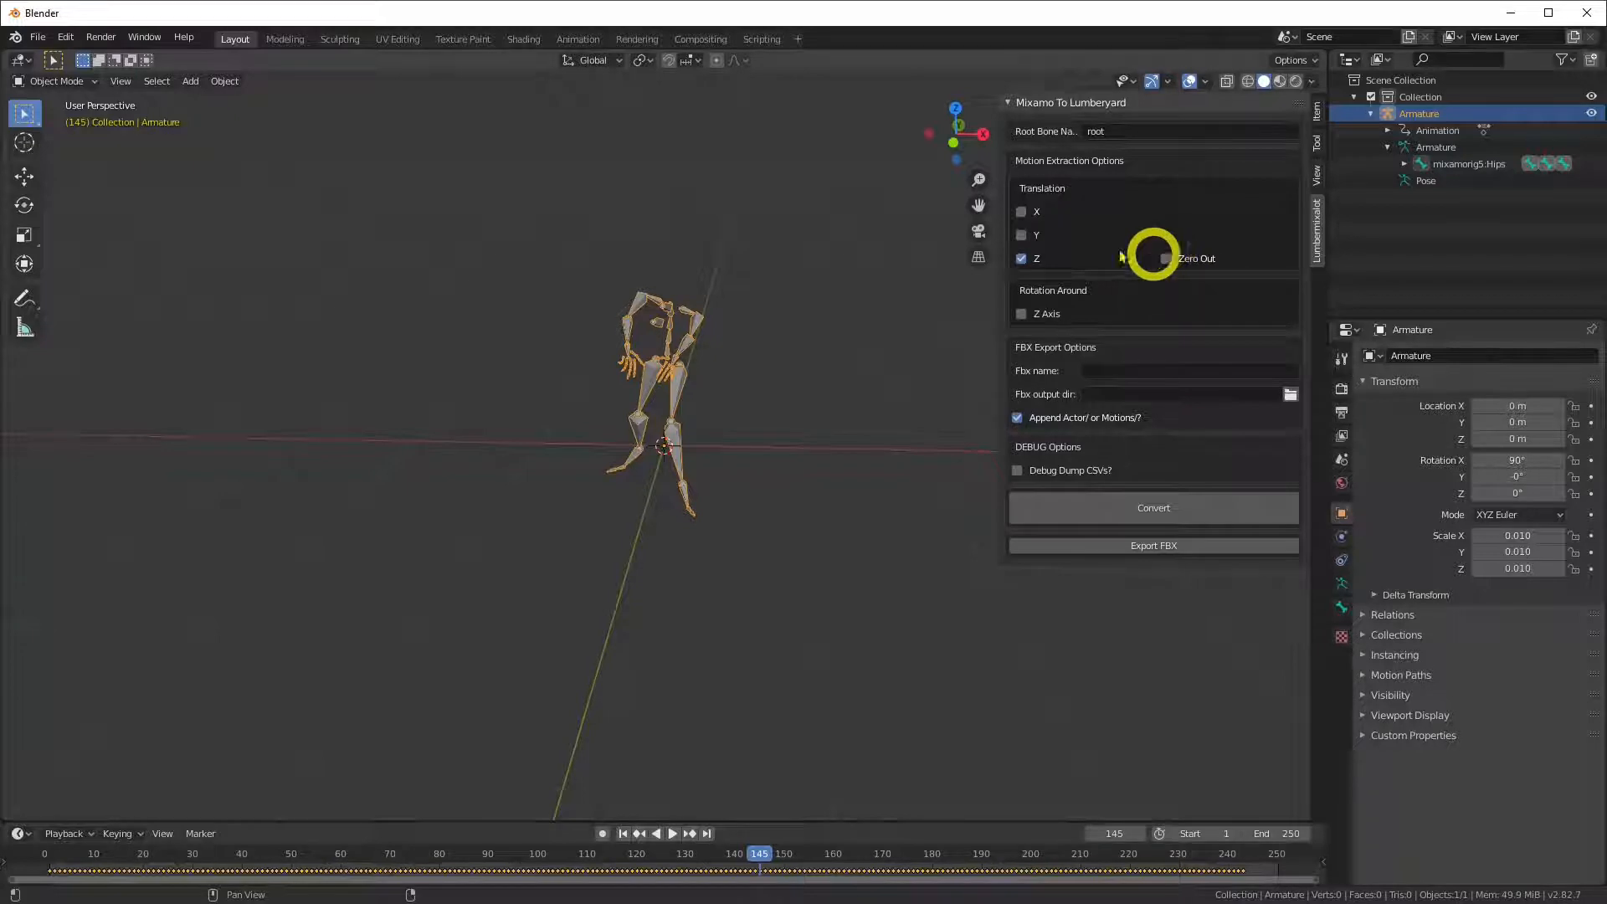
{"action": "left_click", "coordinate": [1023, 235]}
{"action": "left_click", "coordinate": [1165, 240]}
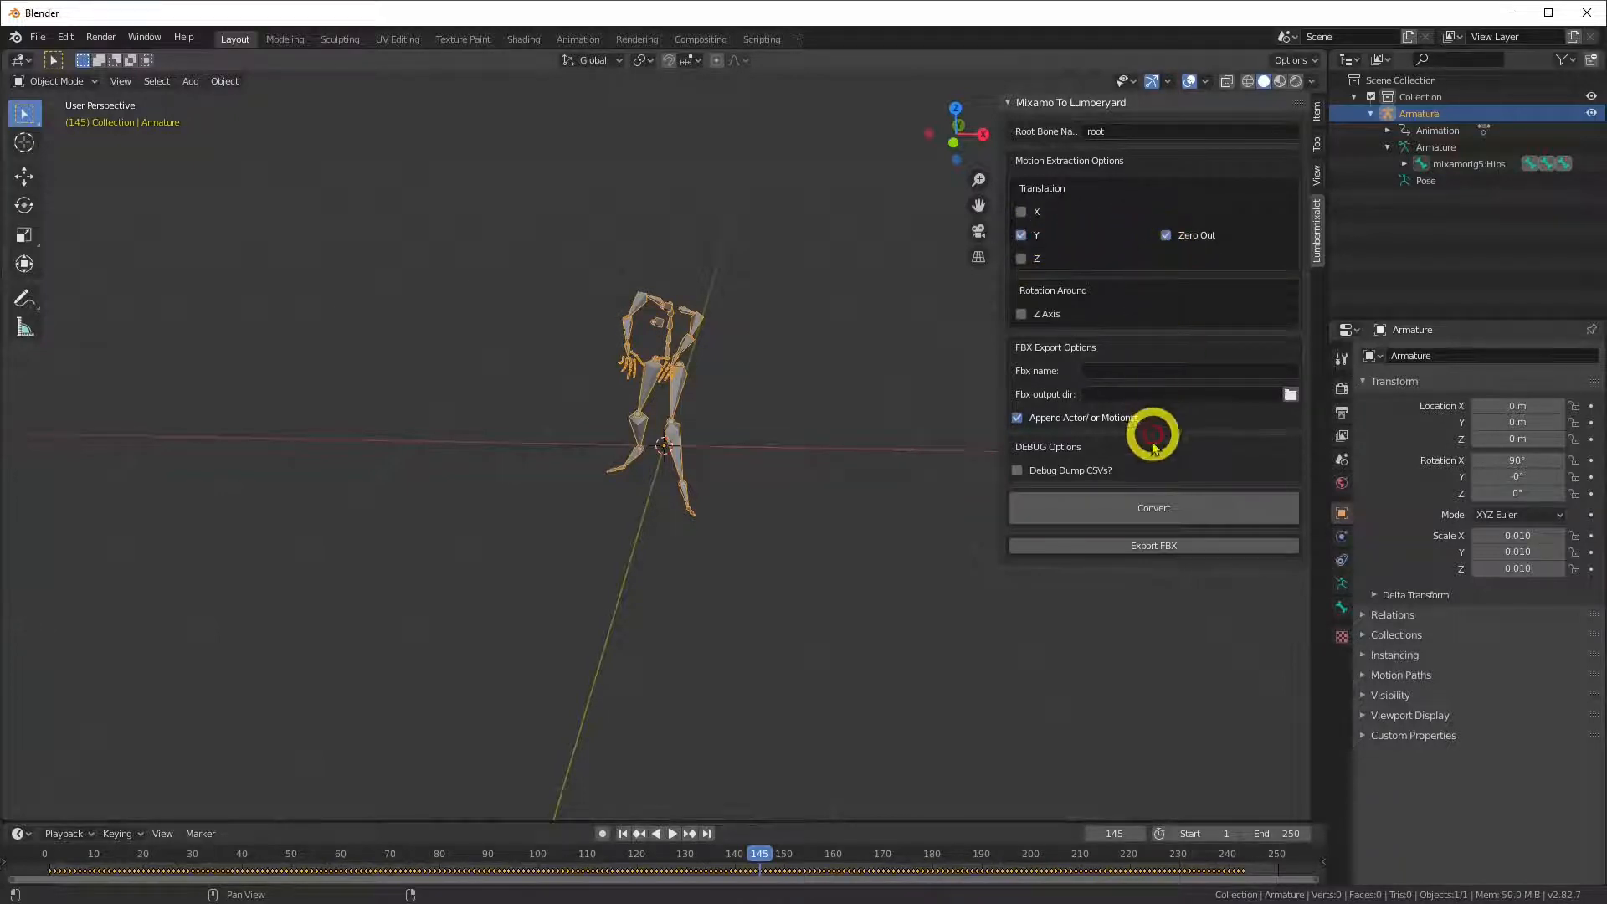
{"action": "left_click", "coordinate": [1142, 504]}
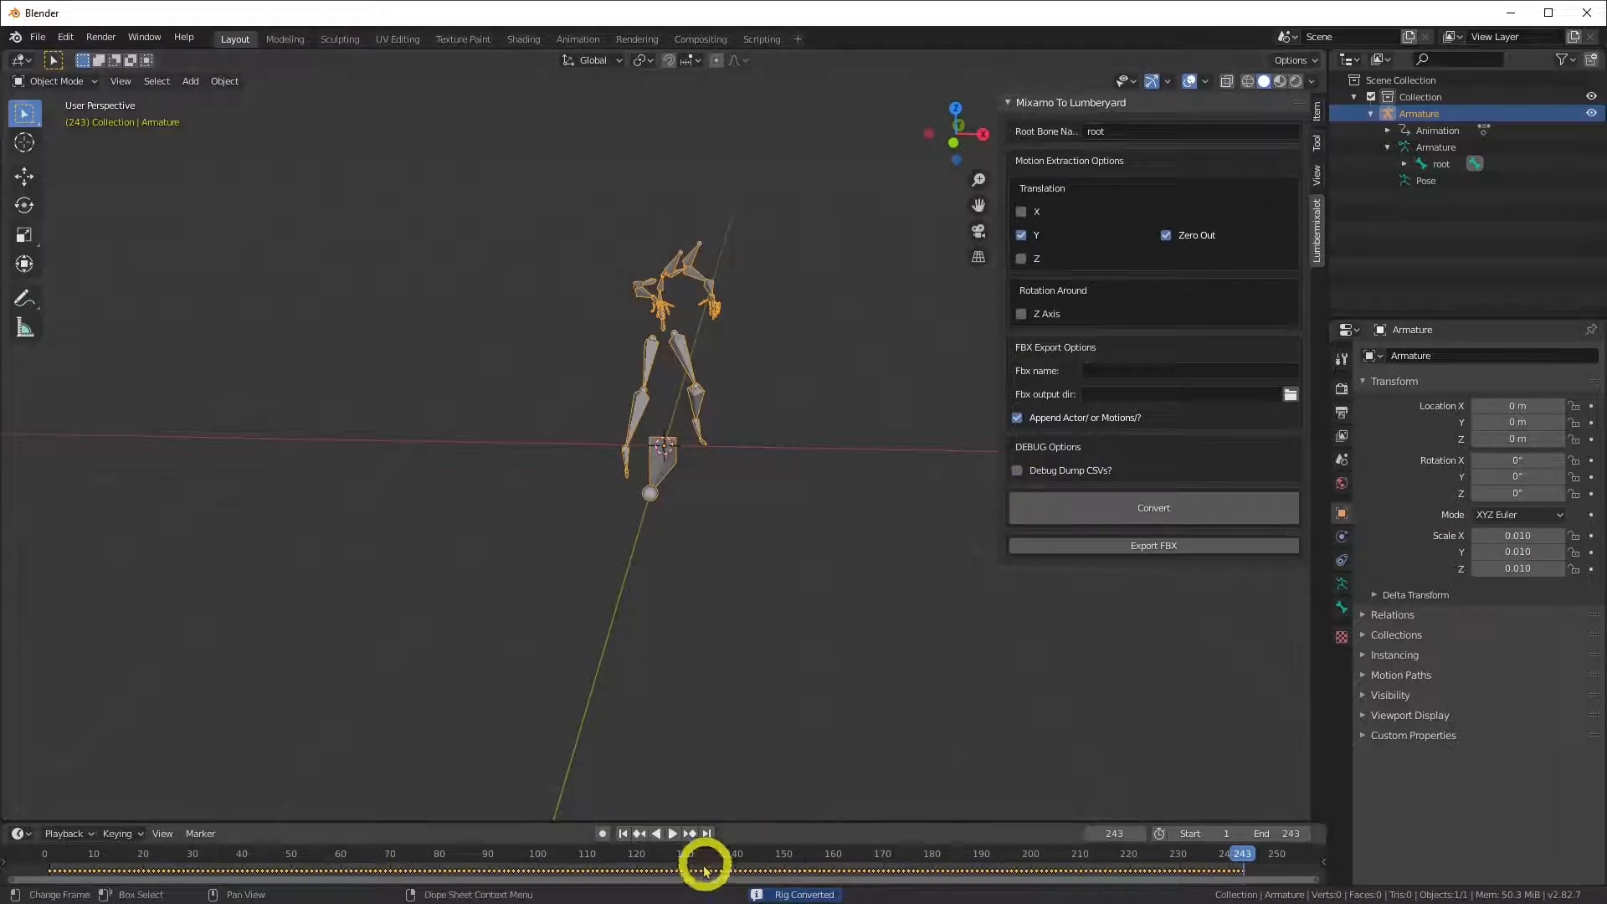
Play back the zeroed-out Y conversion to examine how the root bone and body move, and stop the playback
{"action": "left_click", "coordinate": [672, 834]}
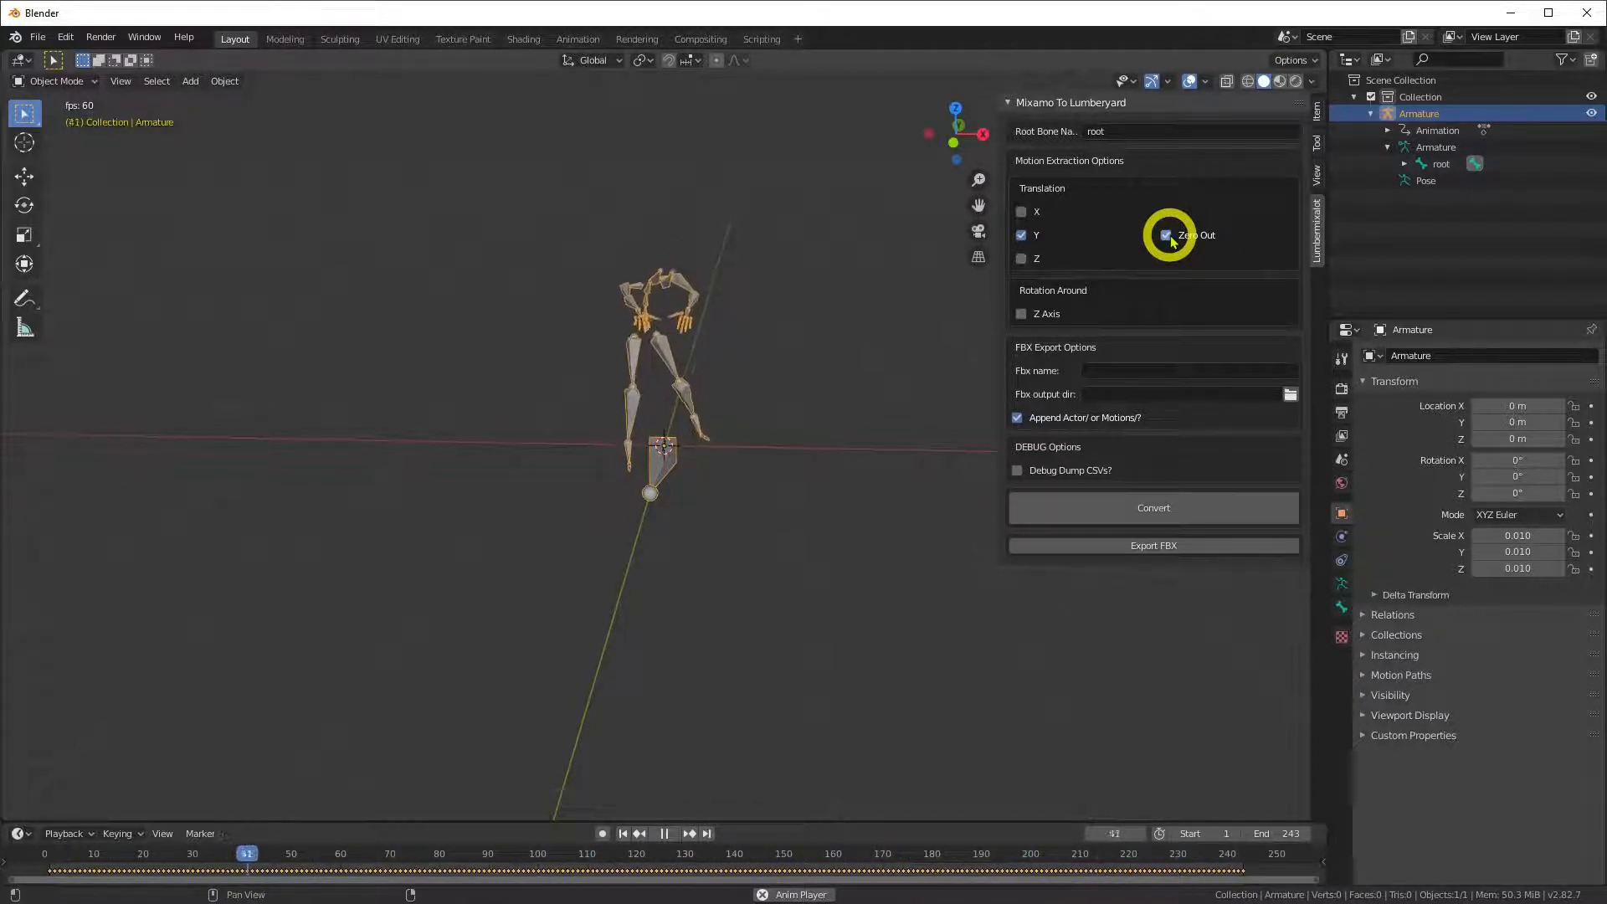
{"action": "left_click", "coordinate": [722, 442]}
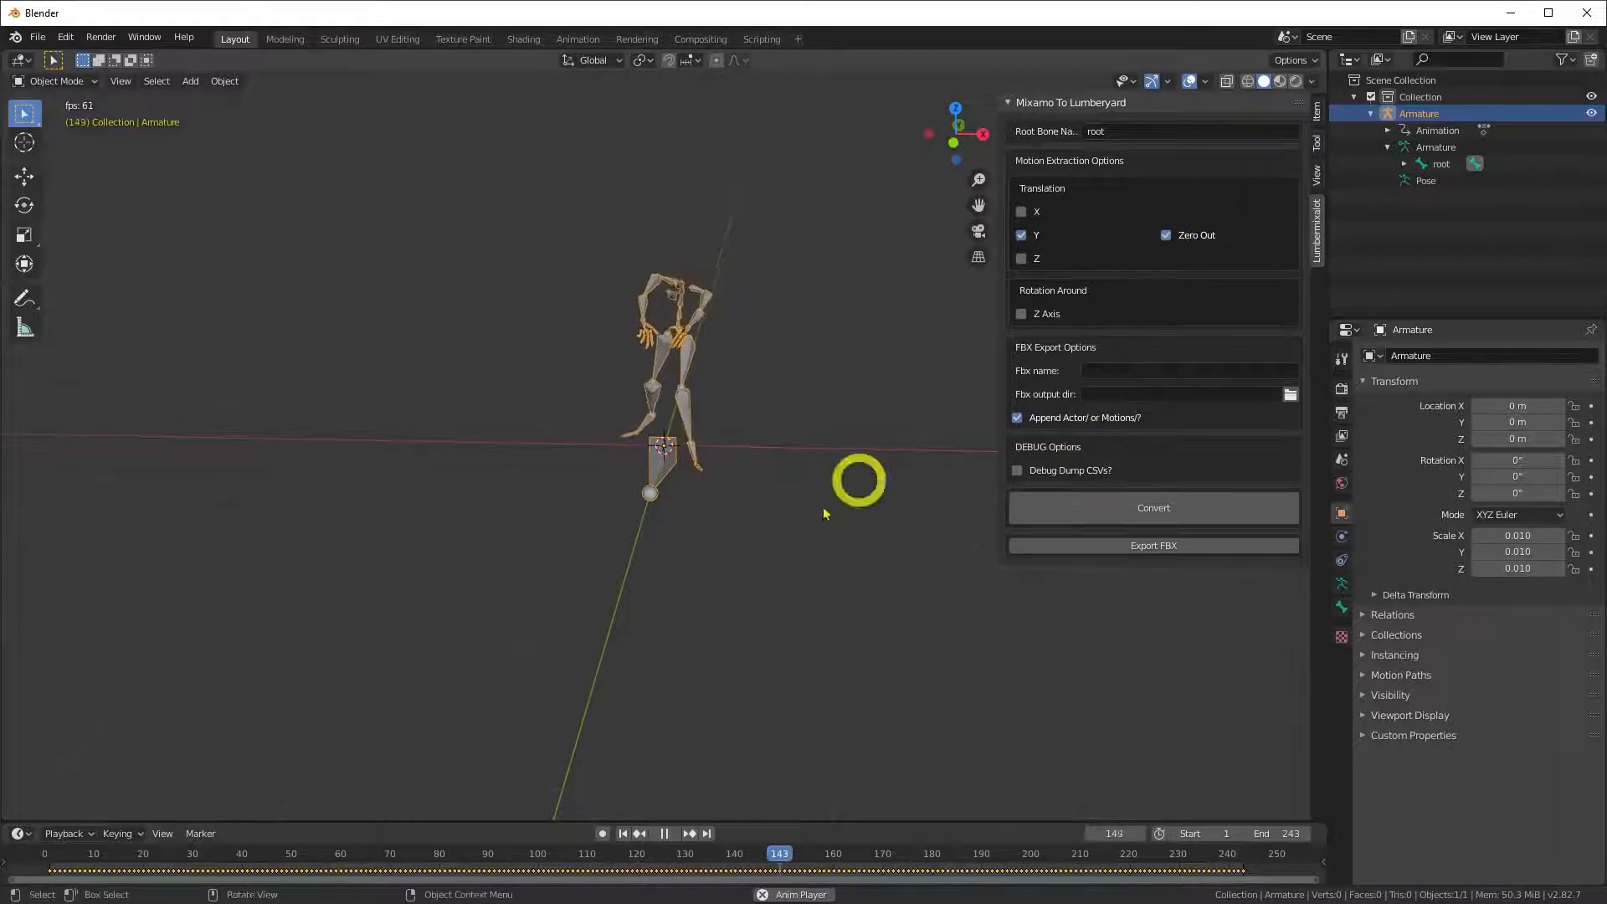
{"action": "left_click", "coordinate": [664, 834]}
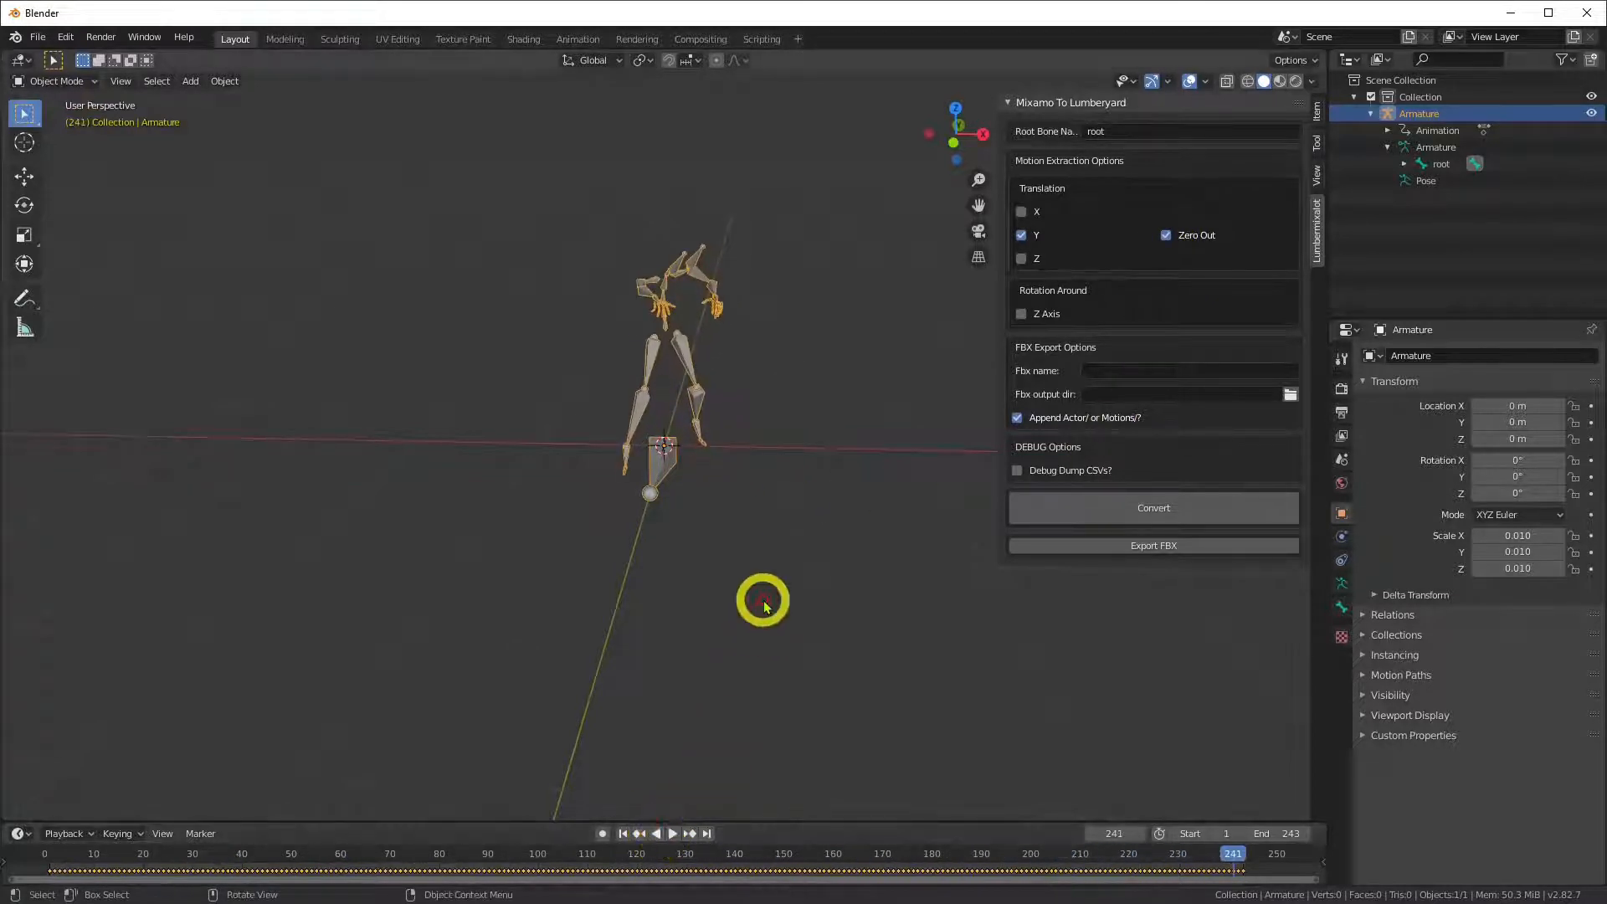
Undo the zeroed-out conversion, then convert the original armature with X and Y translation extracted and play back the walk
{"action": "key", "text": "ctrl+z"}
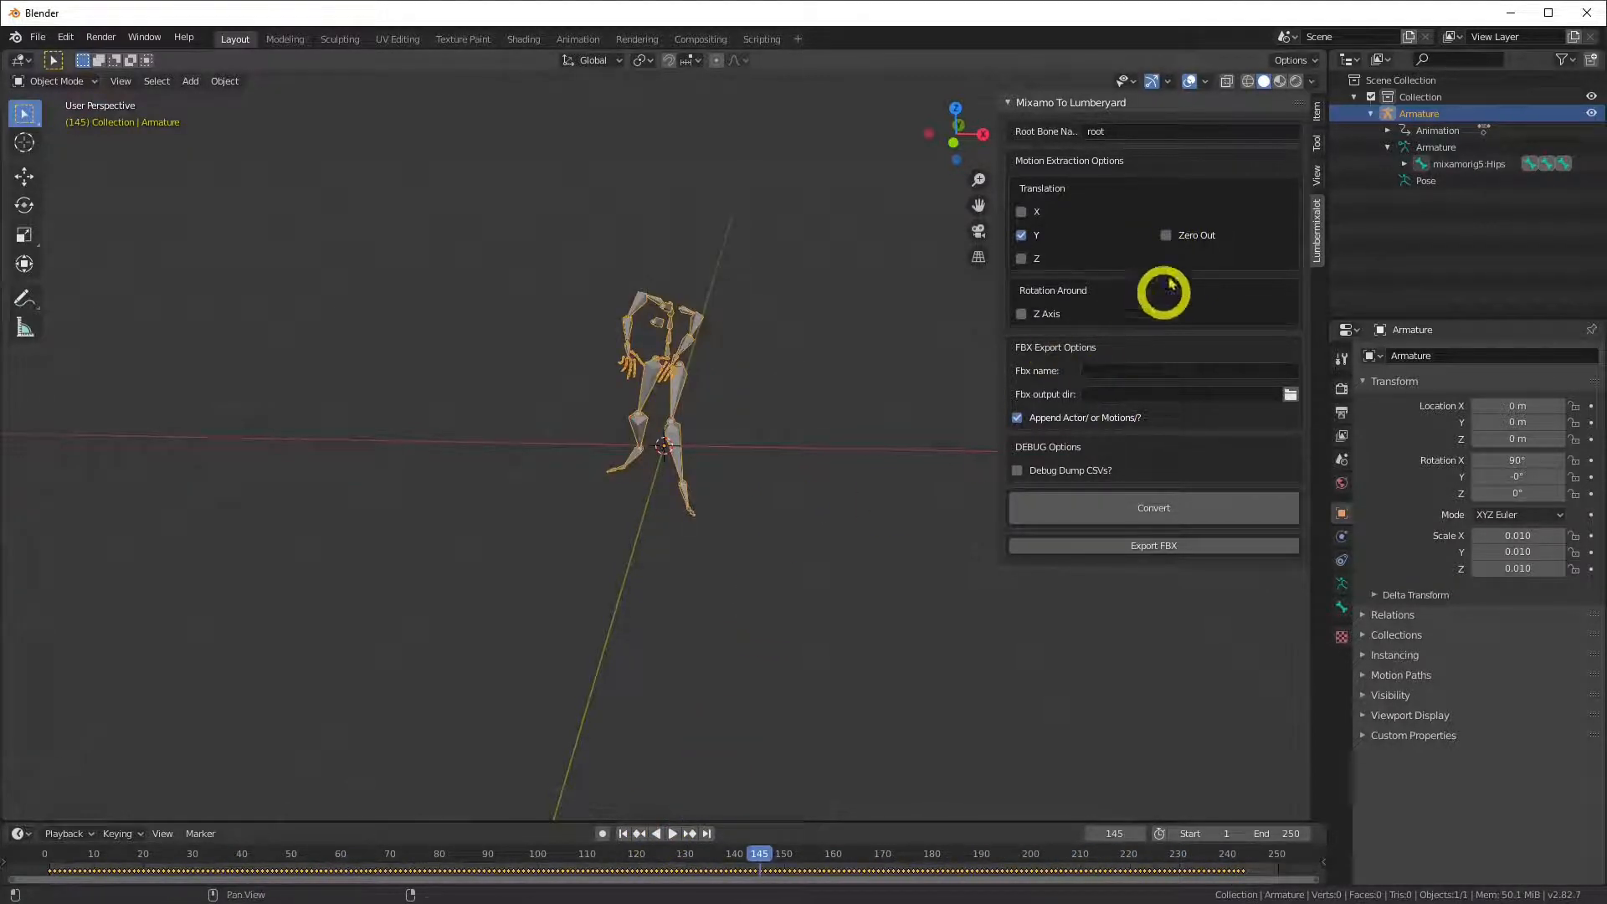
{"action": "left_click", "coordinate": [1021, 234]}
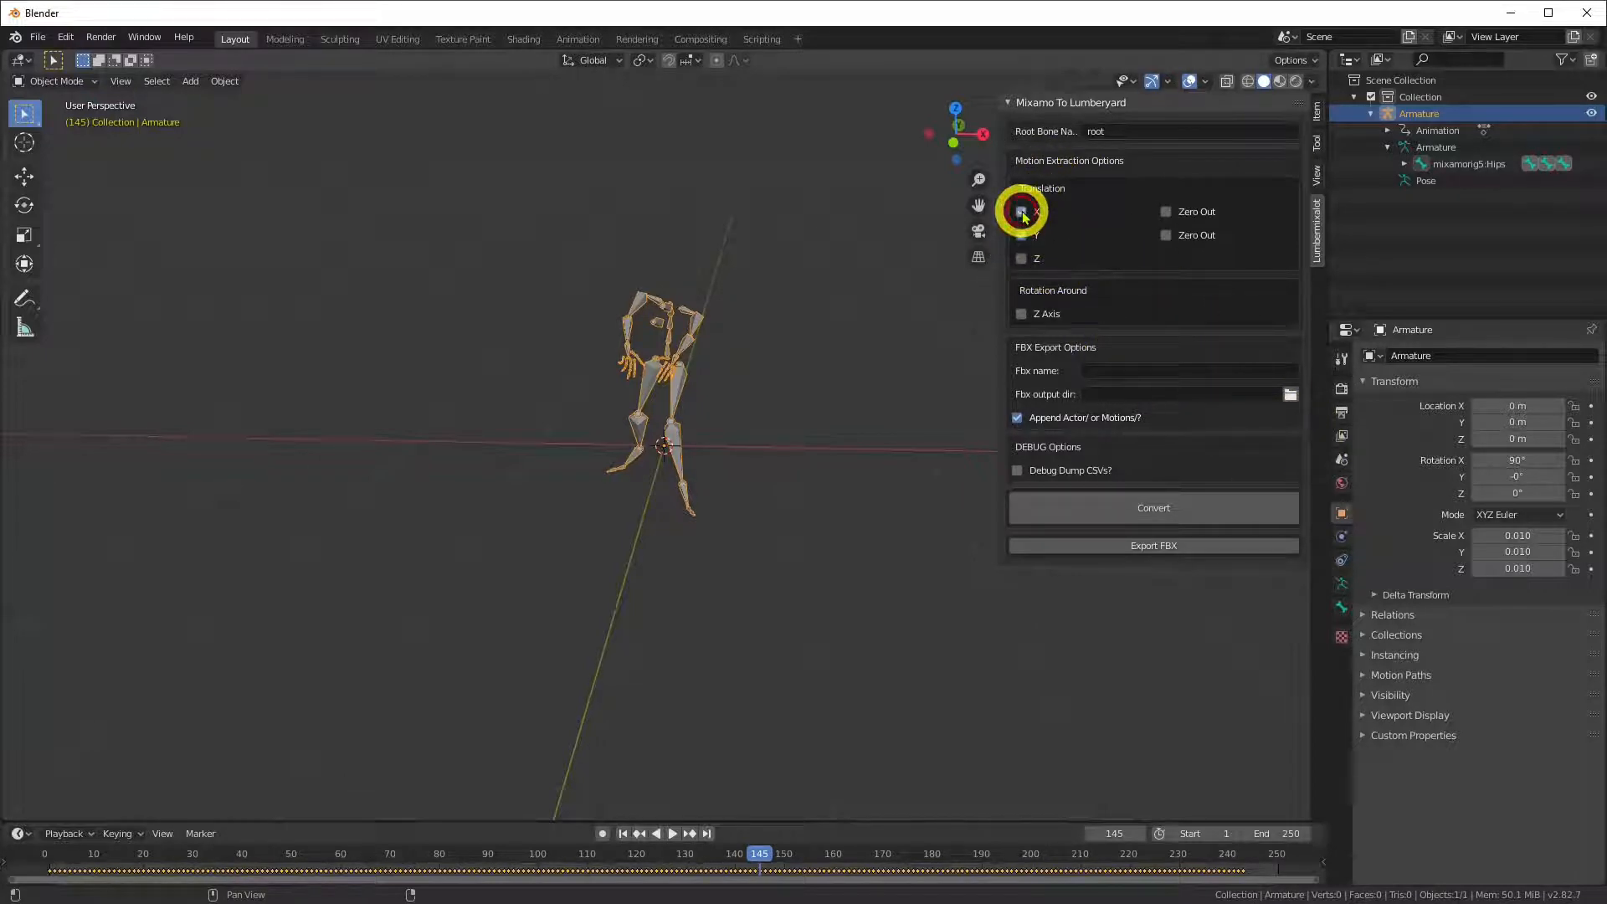
{"action": "left_click_drag", "start_coordinate": [1023, 216], "coordinate": [1036, 237]}
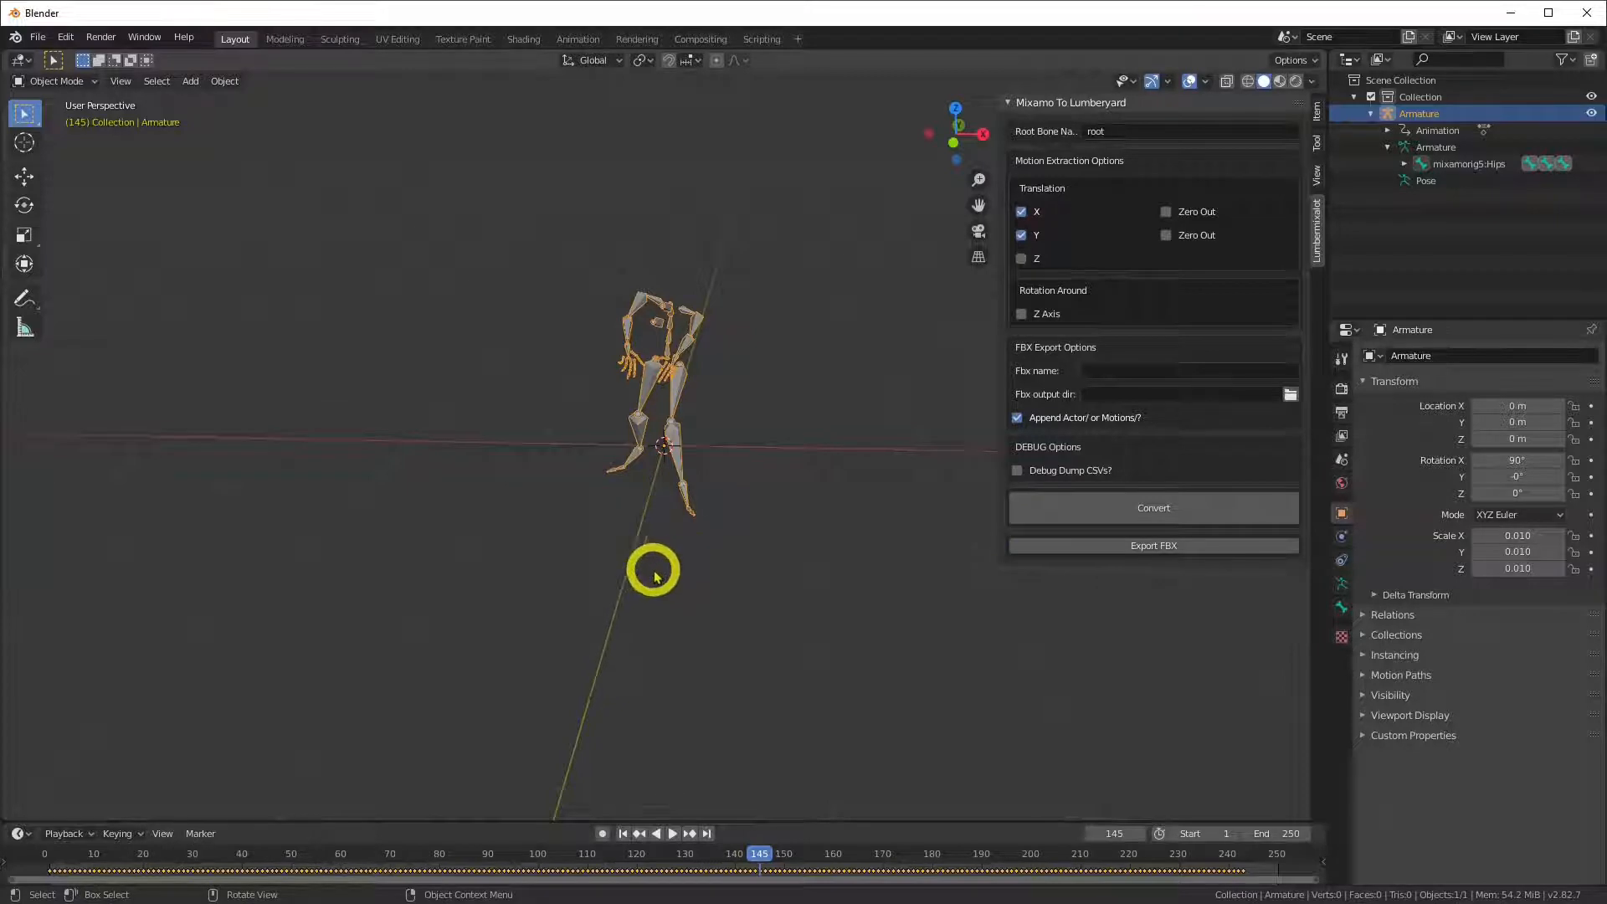
{"action": "left_click", "coordinate": [1145, 511]}
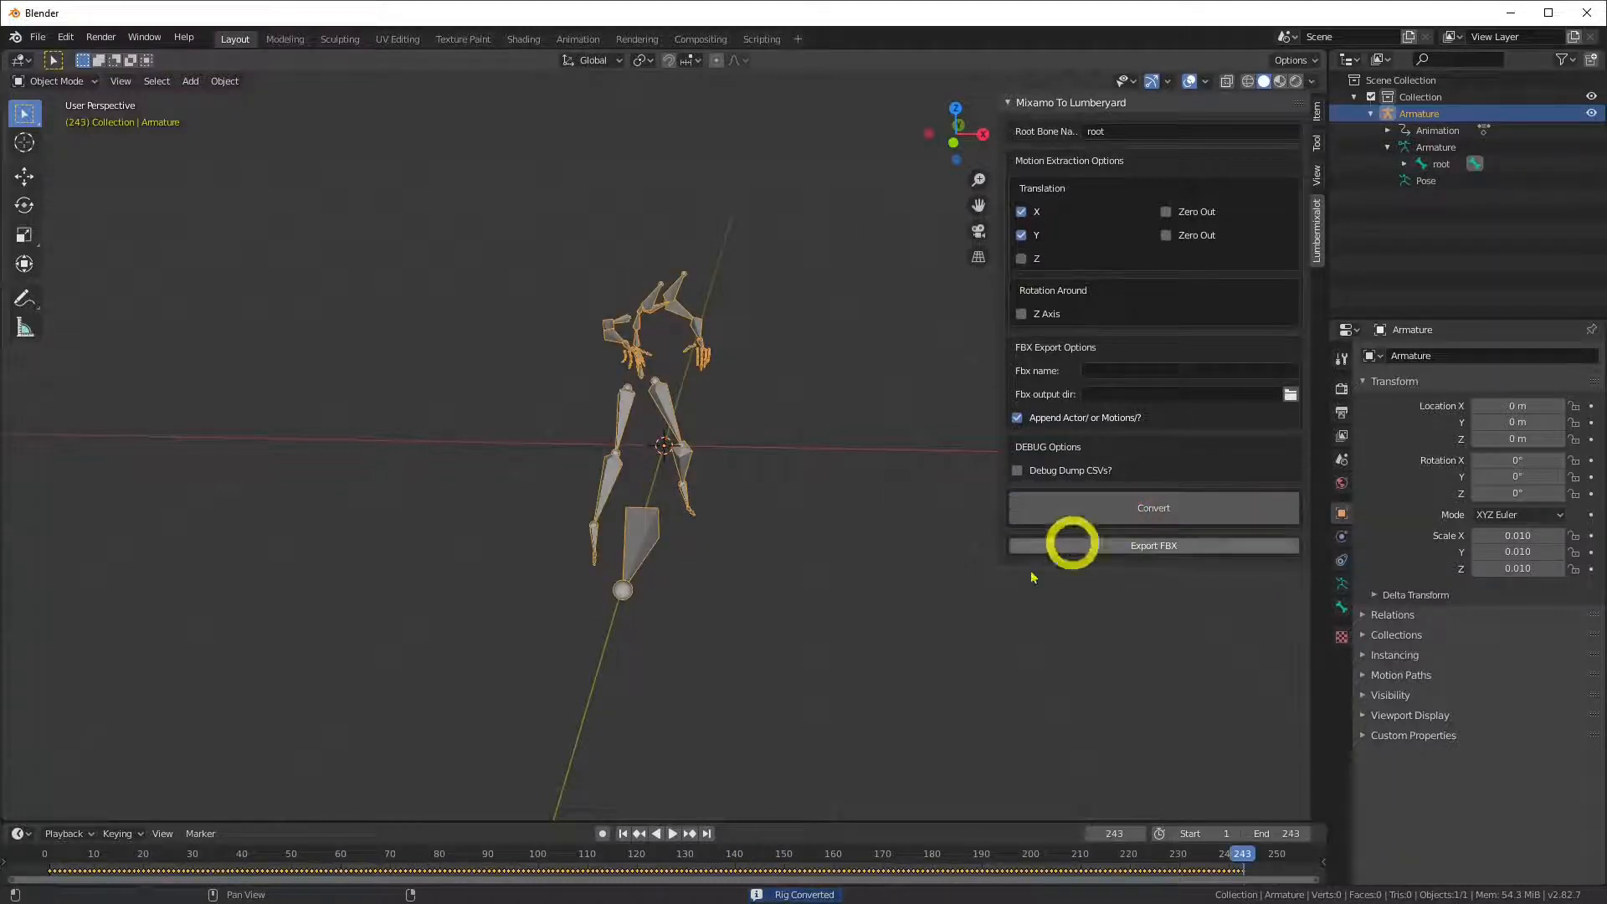
{"action": "left_click", "coordinate": [674, 835]}
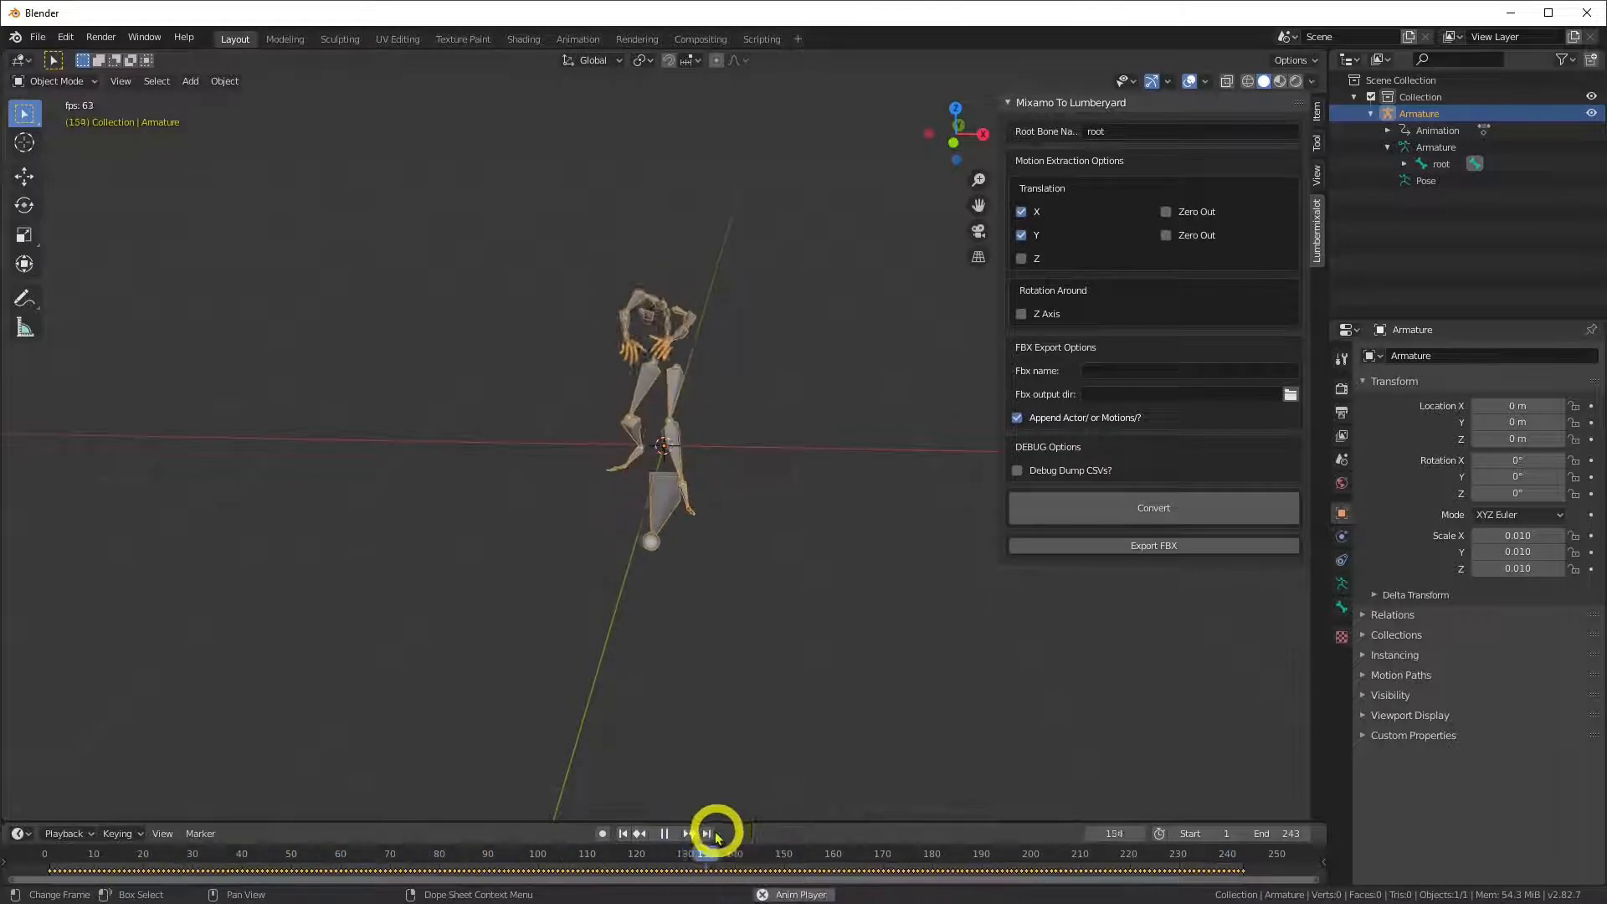
{"action": "left_click", "coordinate": [665, 834]}
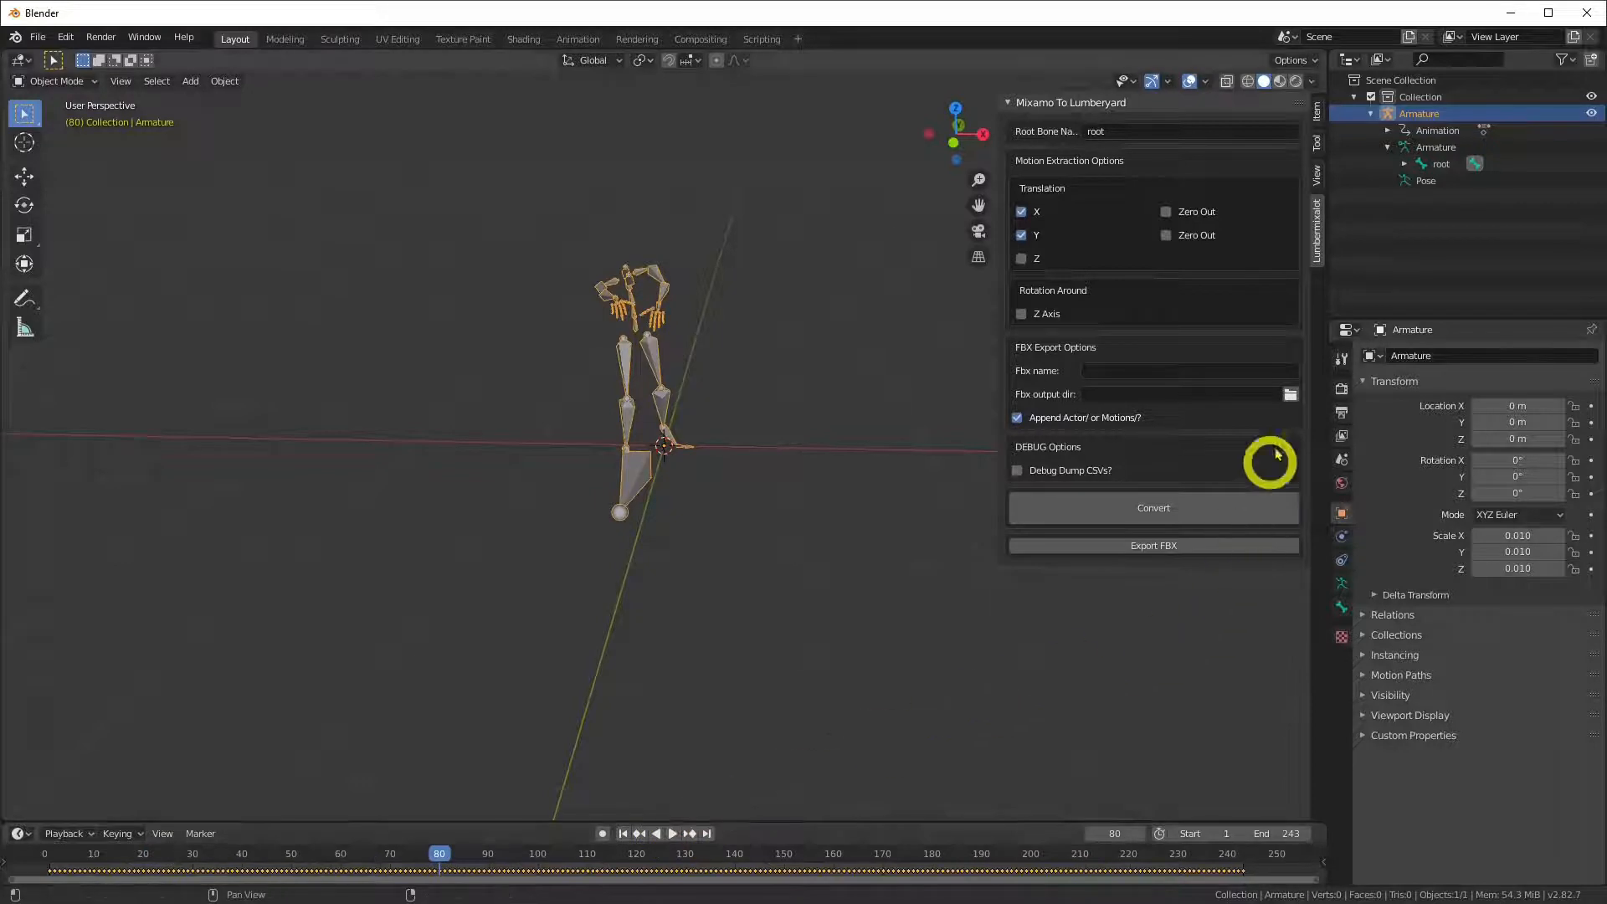
Export the converted armature as an FBX named ZombieWalk2 to the LumberMixAlot2 folder
{"action": "left_click", "coordinate": [1292, 394]}
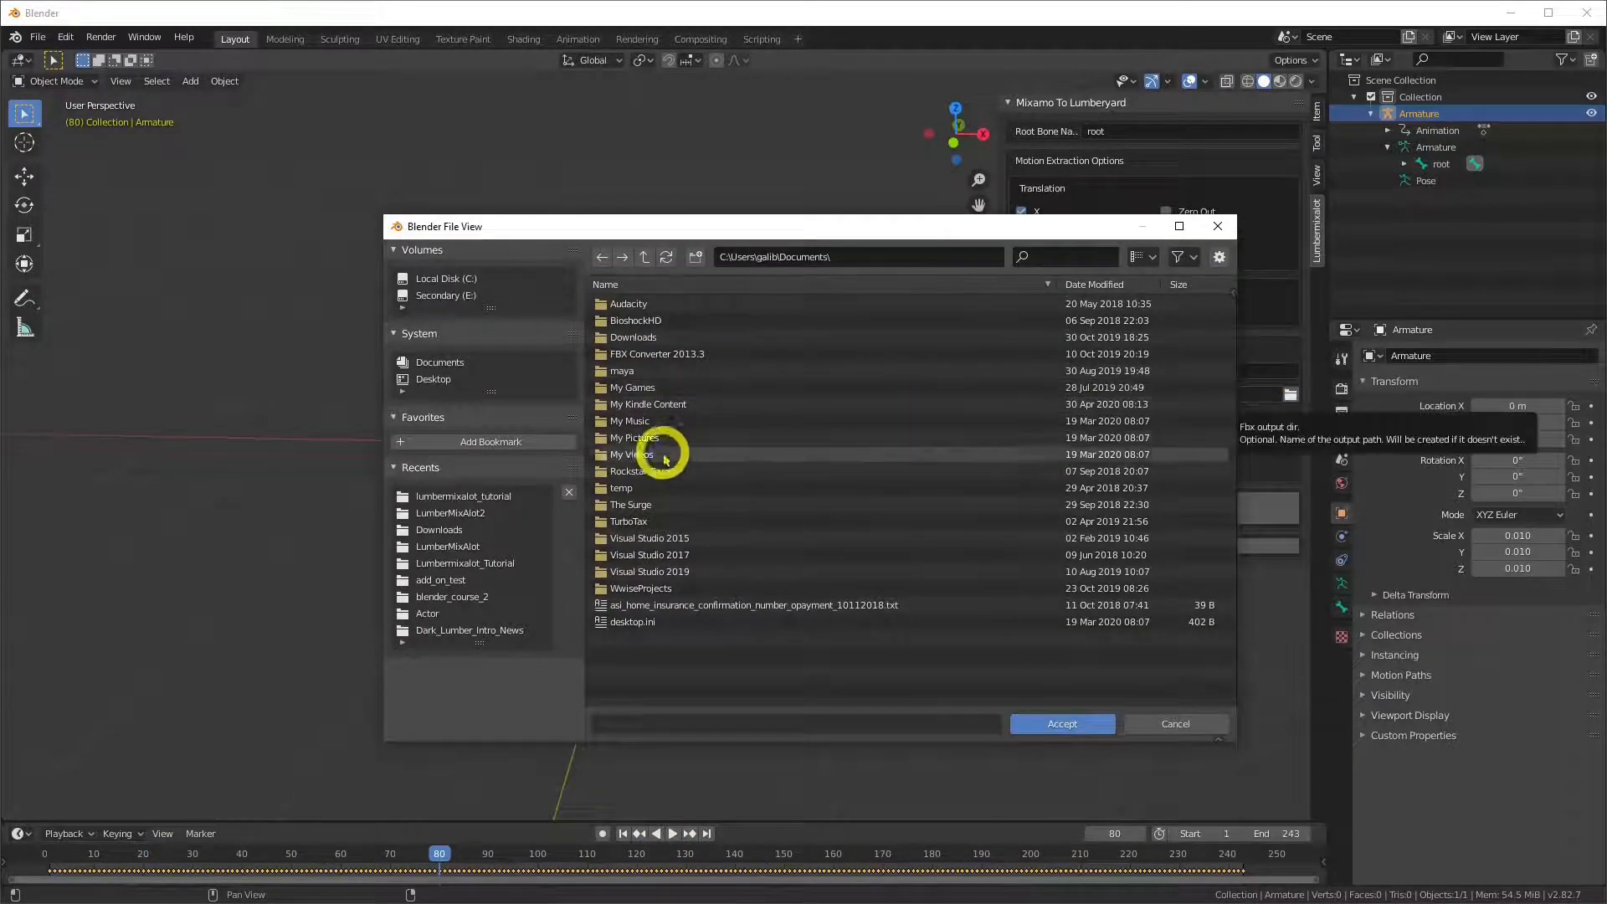
{"action": "left_click", "coordinate": [473, 518]}
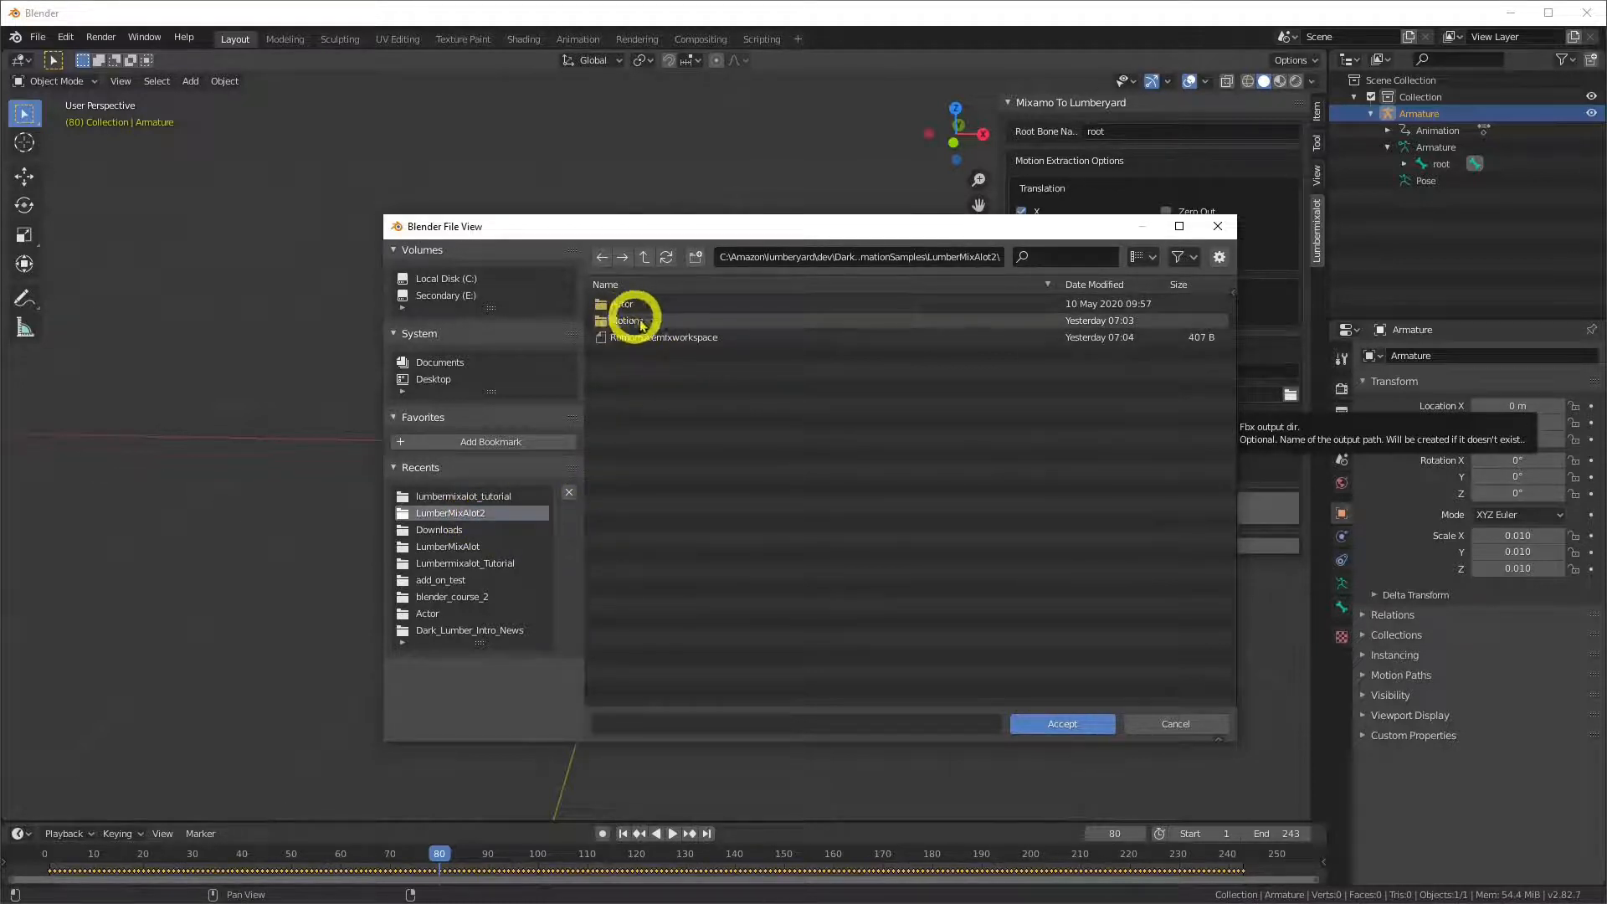
{"action": "left_click", "coordinate": [1075, 725]}
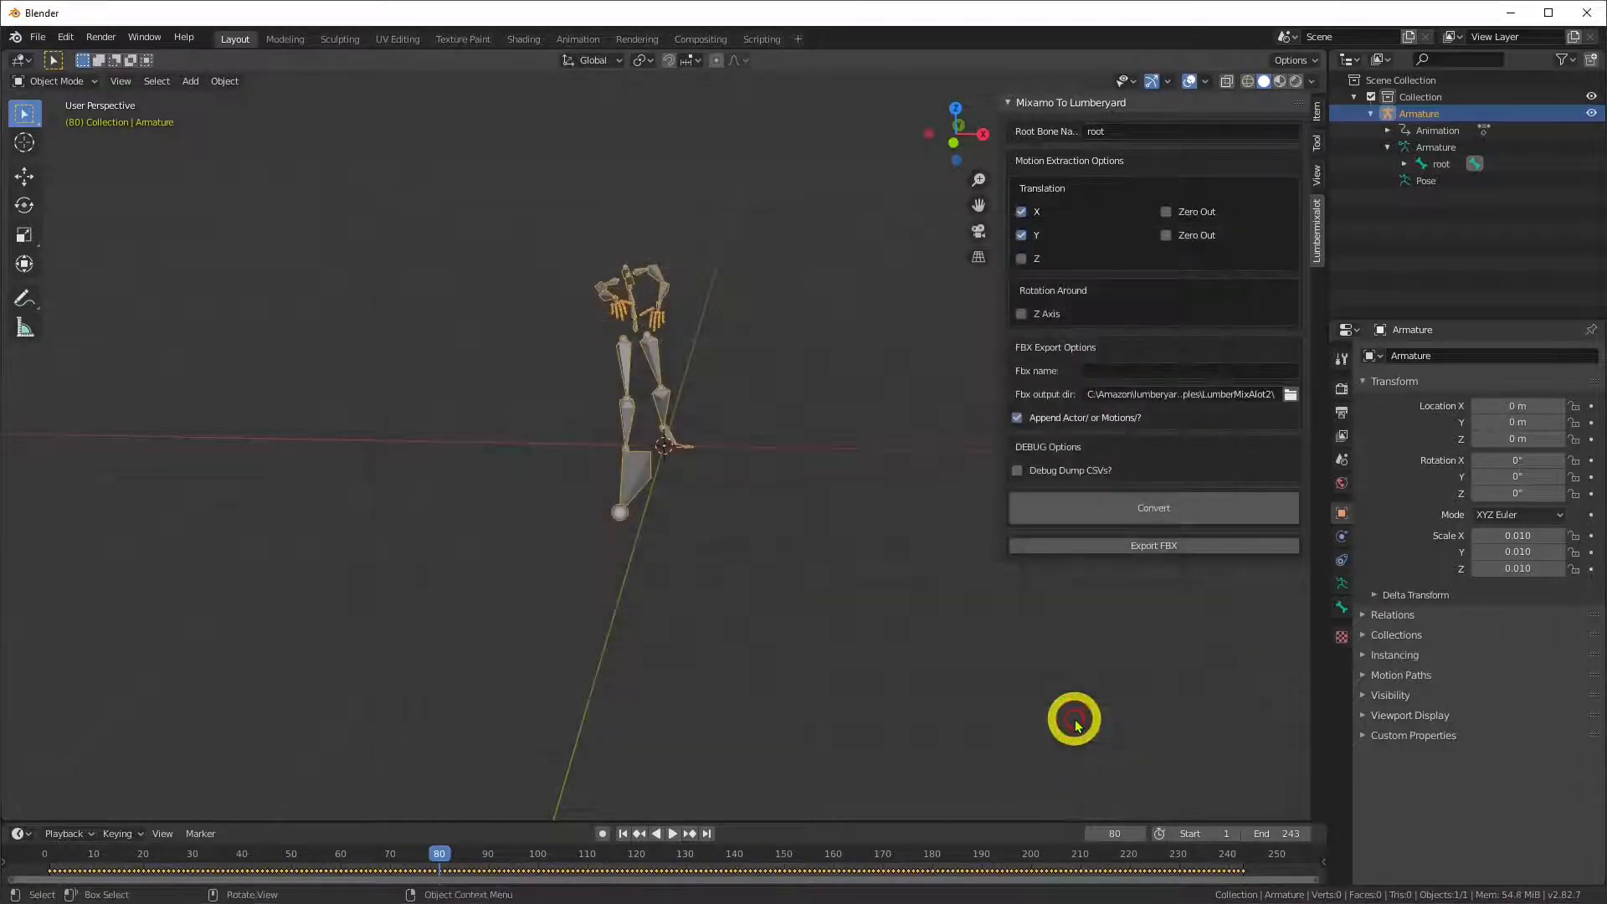
{"action": "left_click", "coordinate": [1126, 371]}
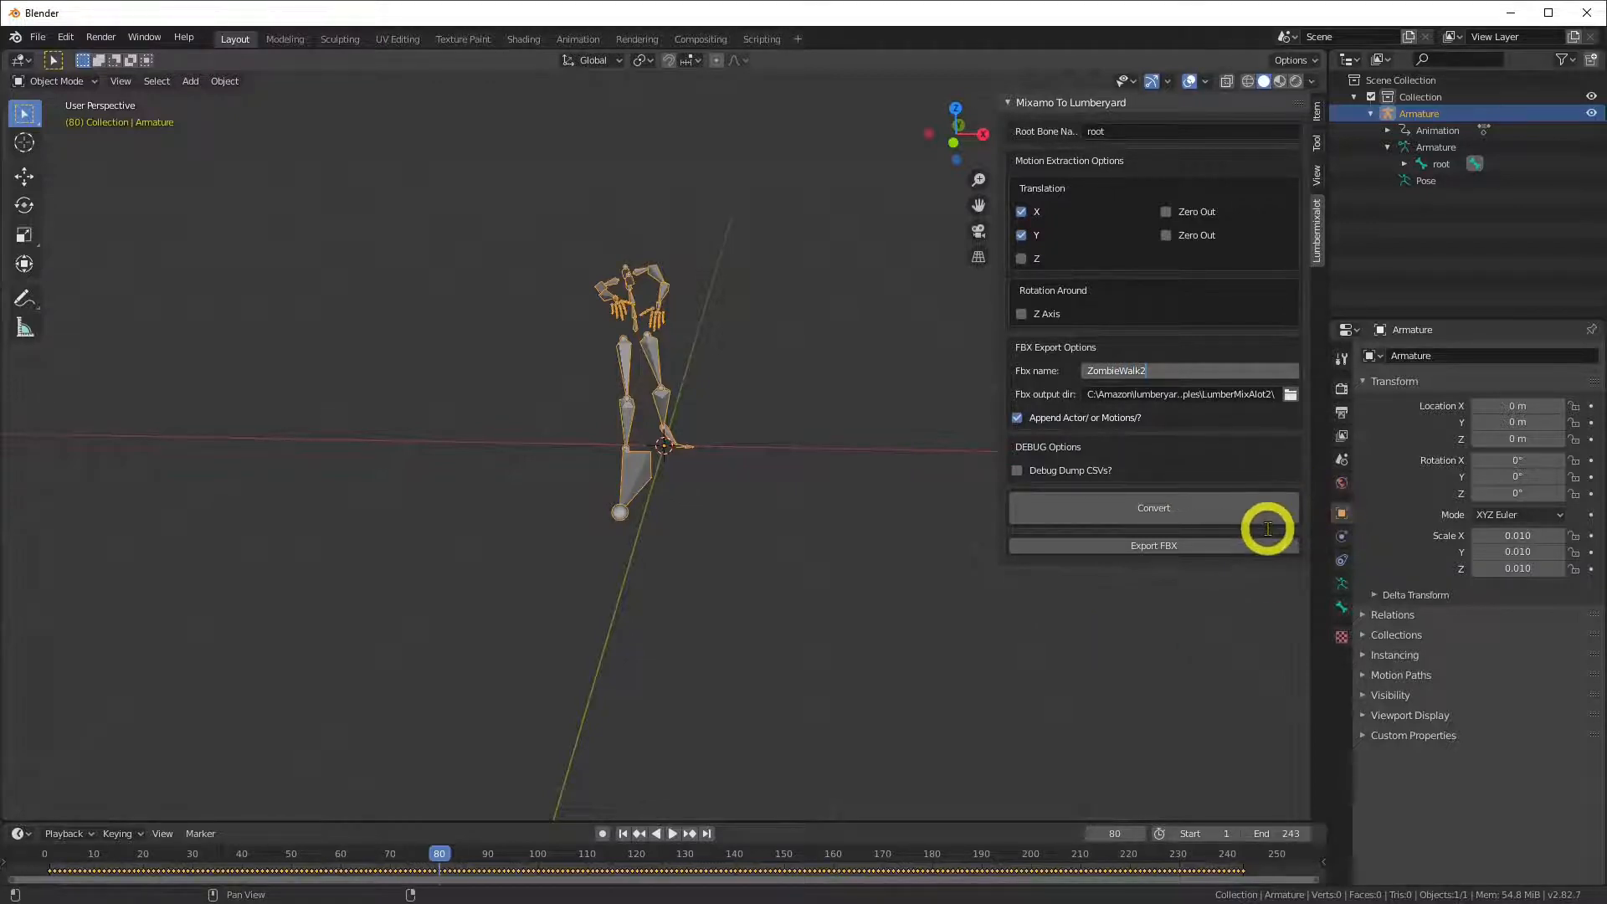
{"action": "left_click", "coordinate": [1166, 548]}
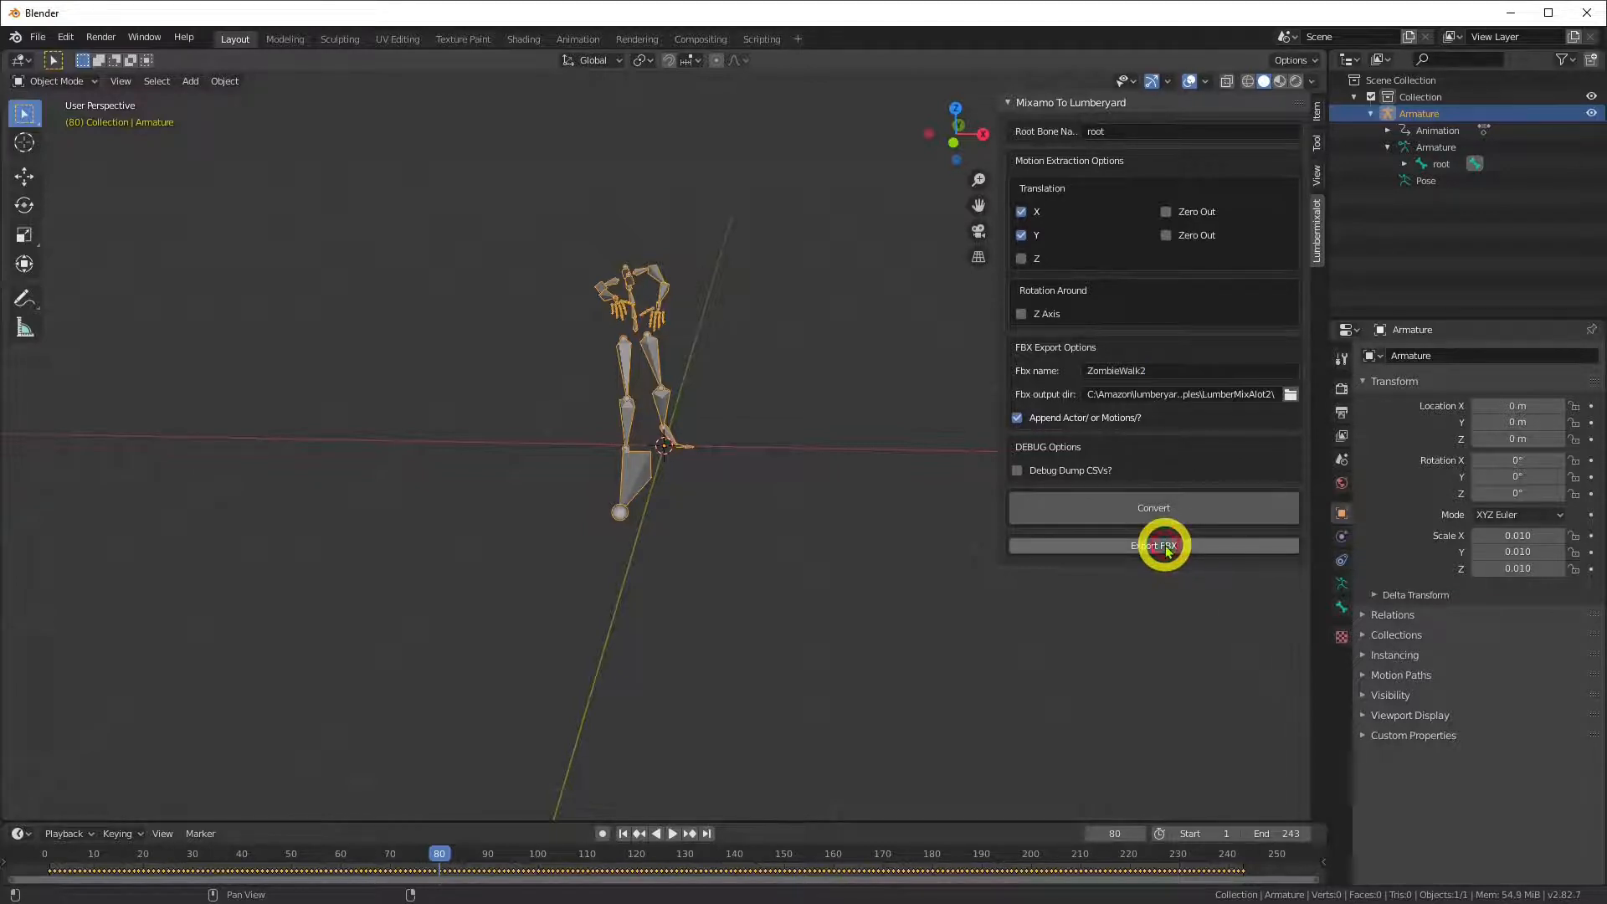
{"action": "left_click", "coordinate": [1154, 547]}
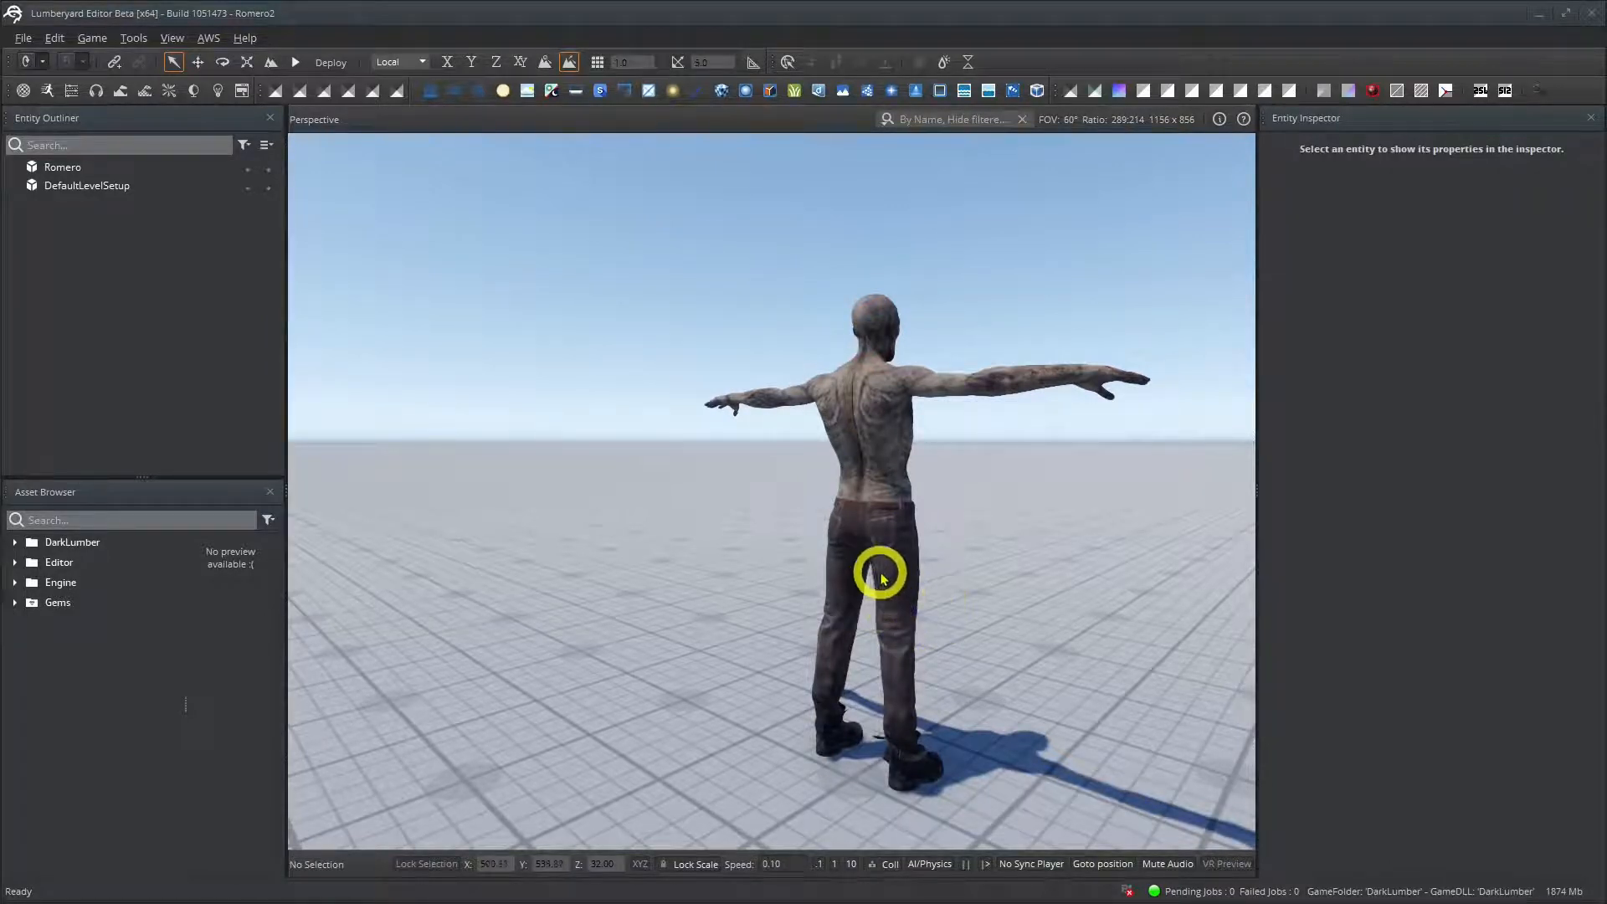
In the Lumberyard Editor, select the Romero entity, expand its Simple Motion configuration, and briefly preview the assigned motion in the editor
{"action": "left_click", "coordinate": [65, 167]}
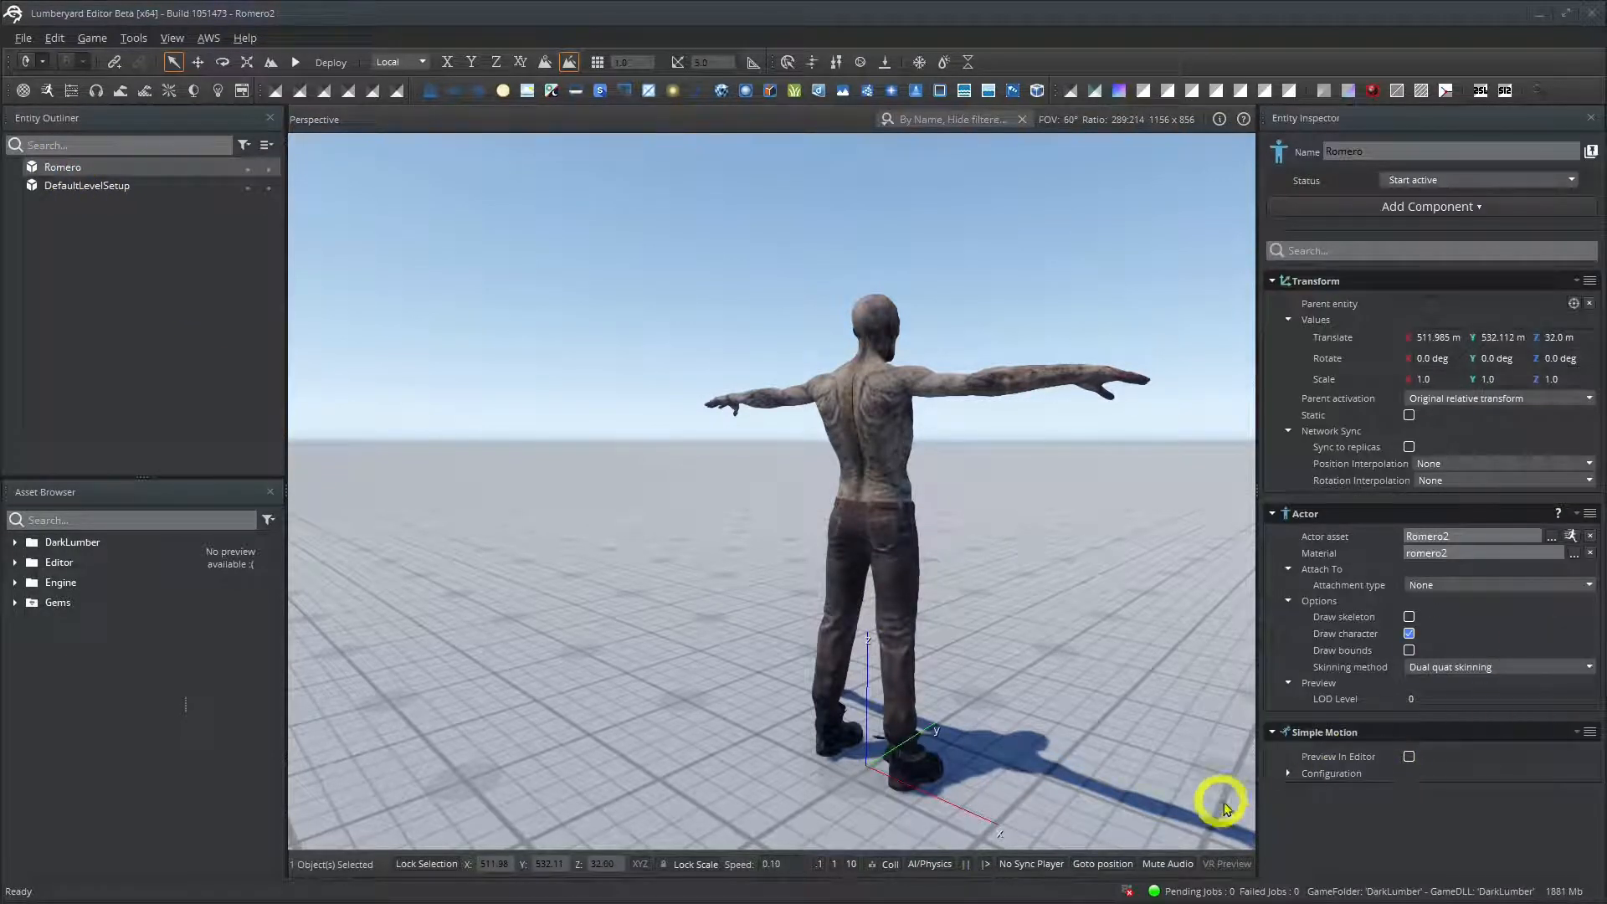
{"action": "left_click", "coordinate": [1286, 774]}
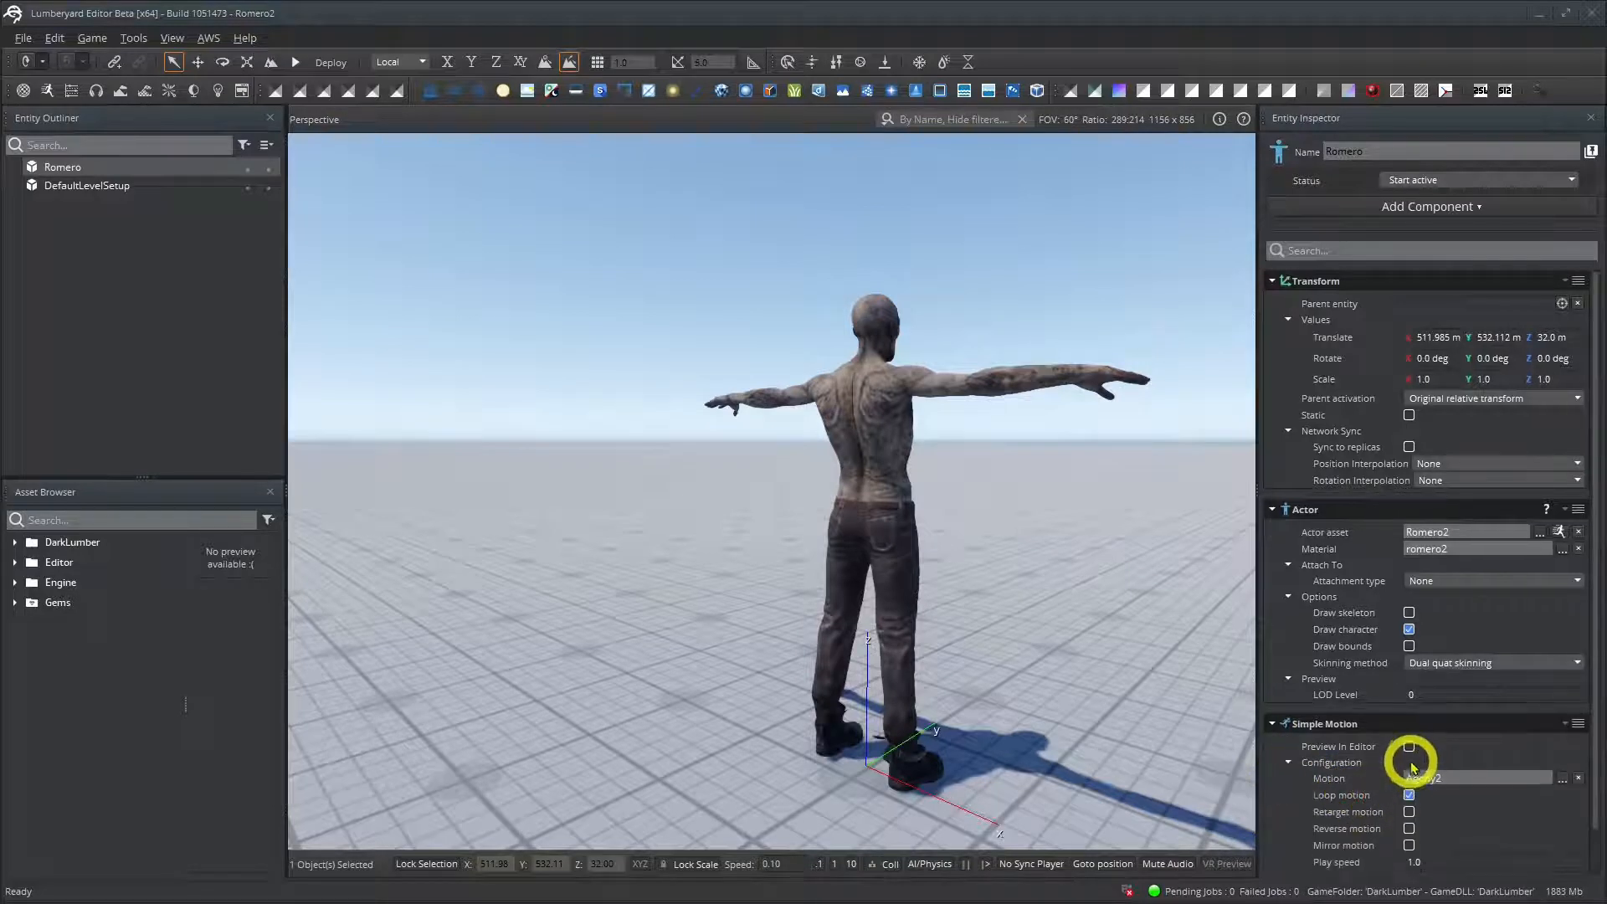
{"action": "left_click", "coordinate": [1409, 746]}
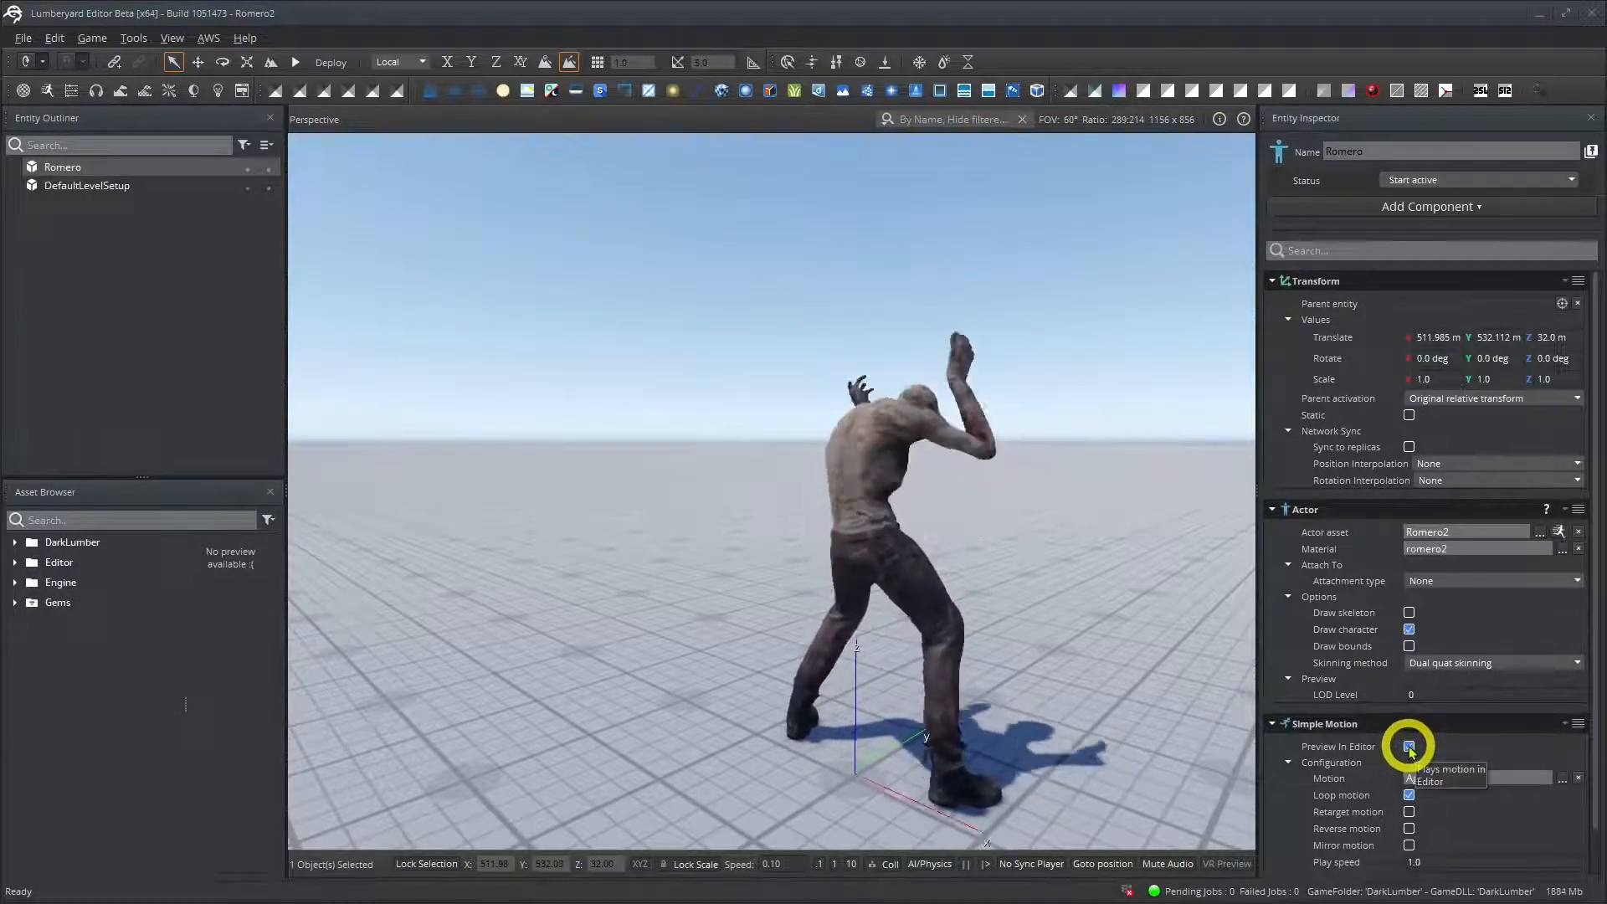
{"action": "left_click", "coordinate": [1410, 746]}
{"action": "key", "text": "w"}
{"action": "key", "text": "a"}
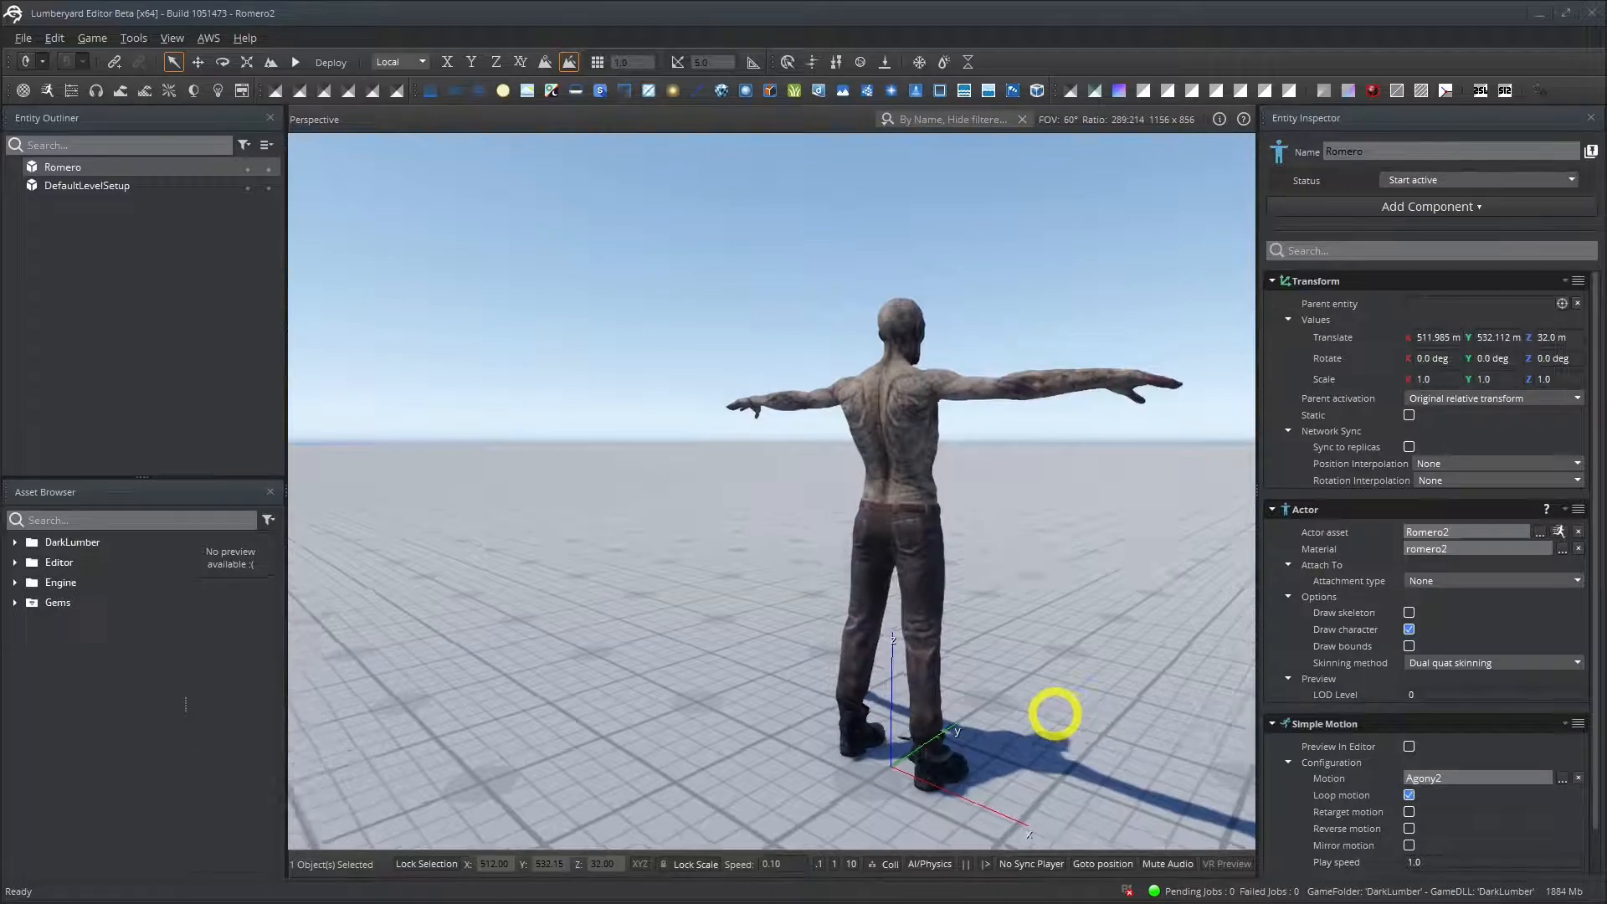
Examine the Romero character from several angles in the viewport, finishing with a front view that leaves free space beside it
{"action": "key", "text": "d"}
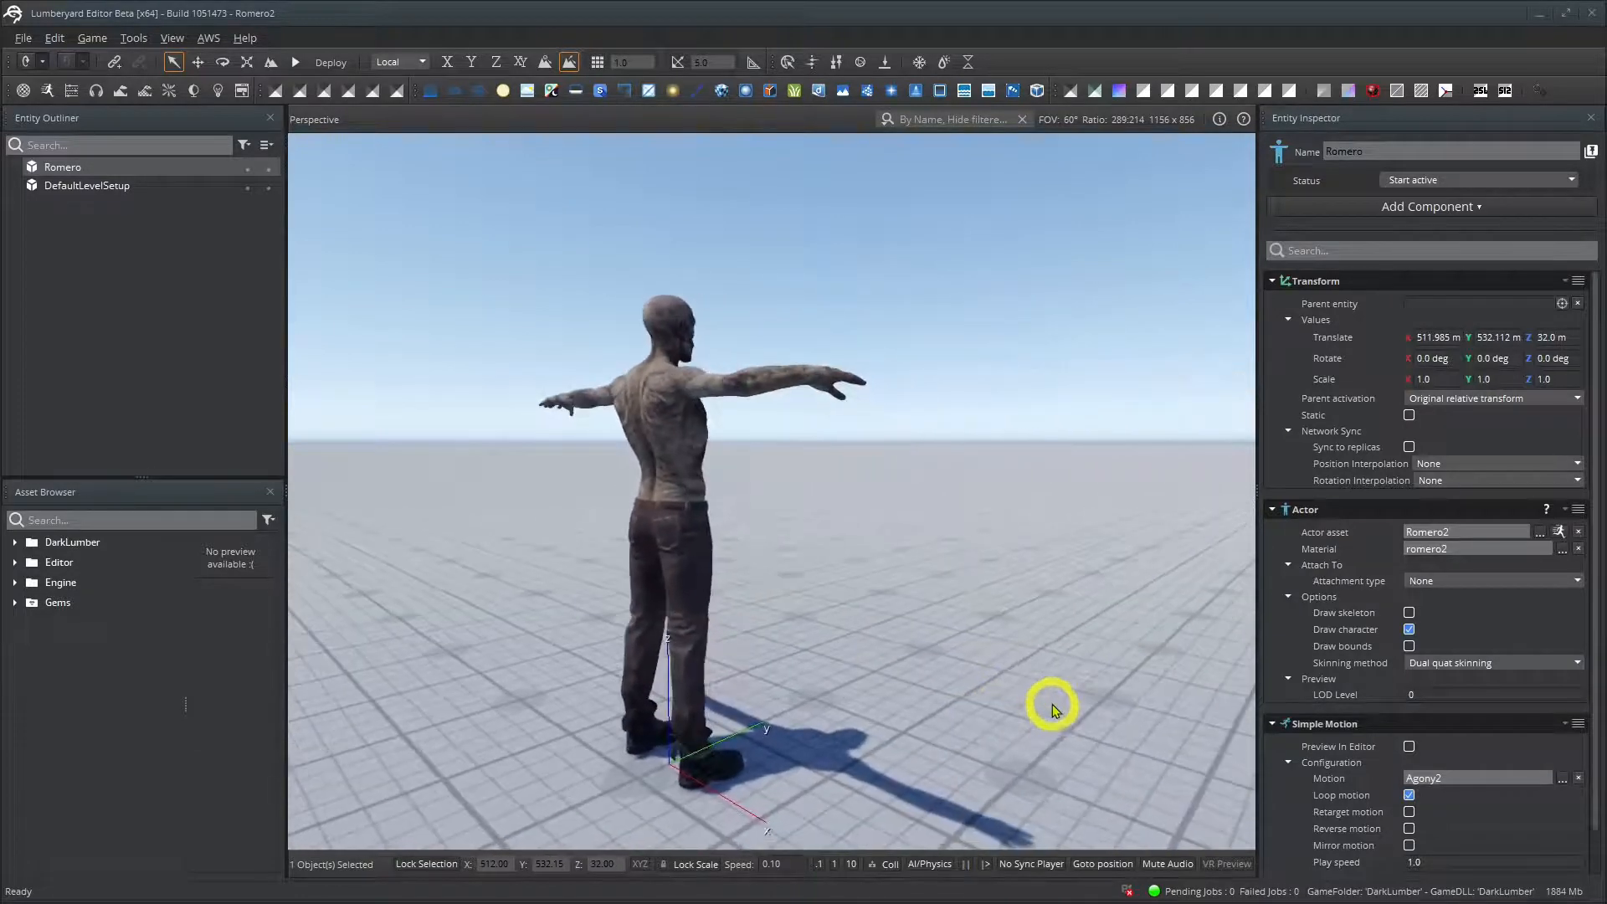
{"action": "key", "text": "s"}
{"action": "key", "text": "w"}
{"action": "key", "text": "w"}
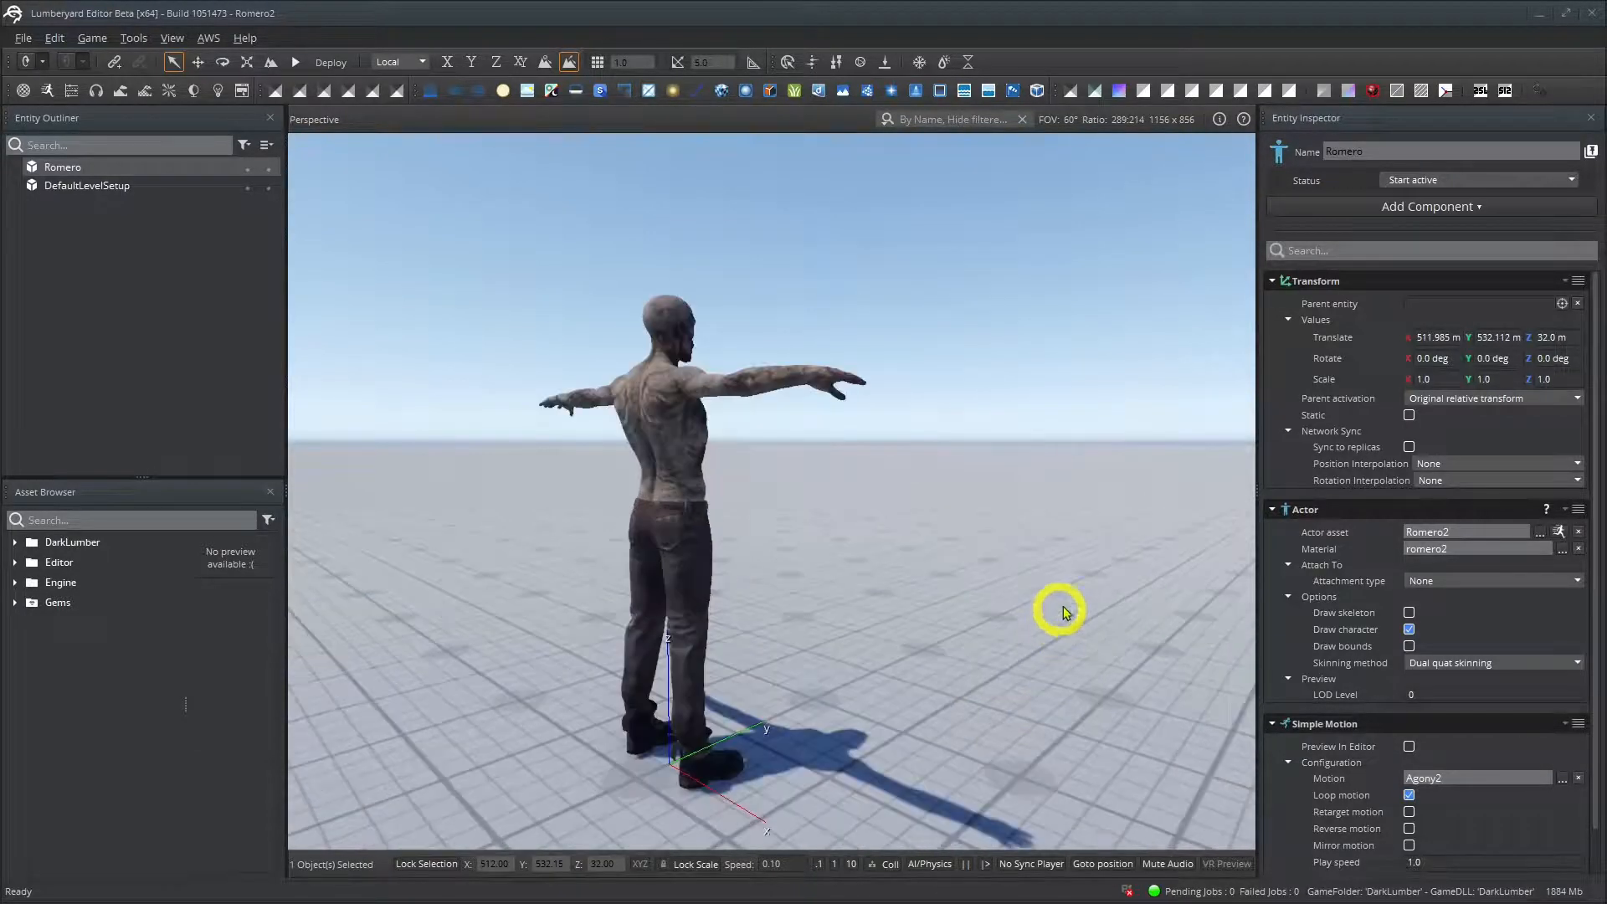
{"action": "key", "text": "w"}
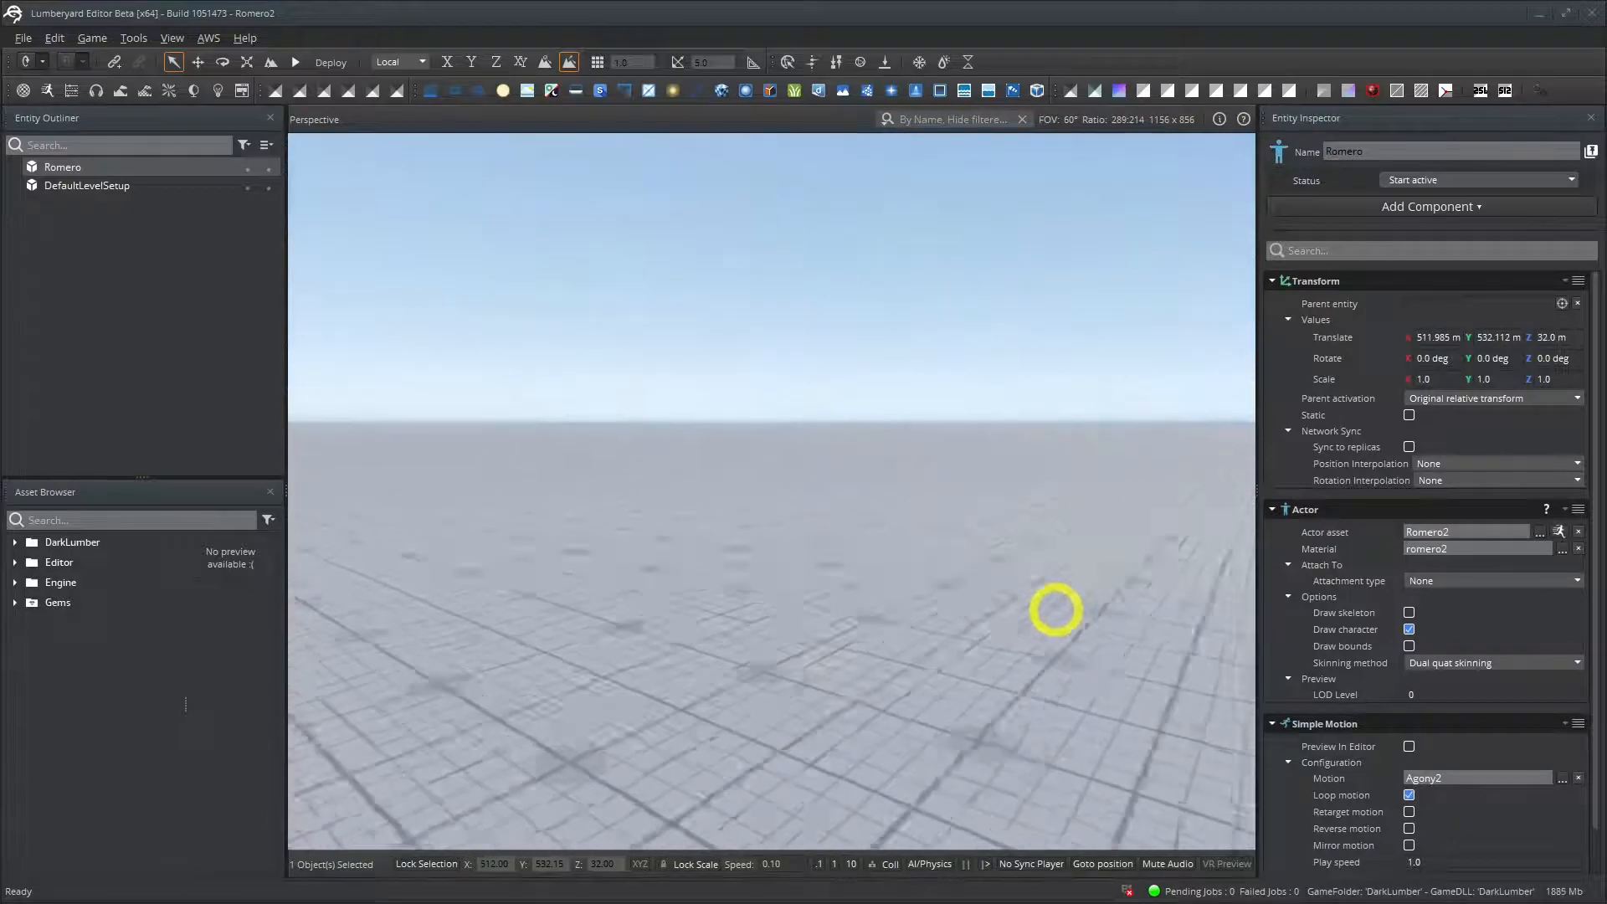
{"action": "key", "text": "s"}
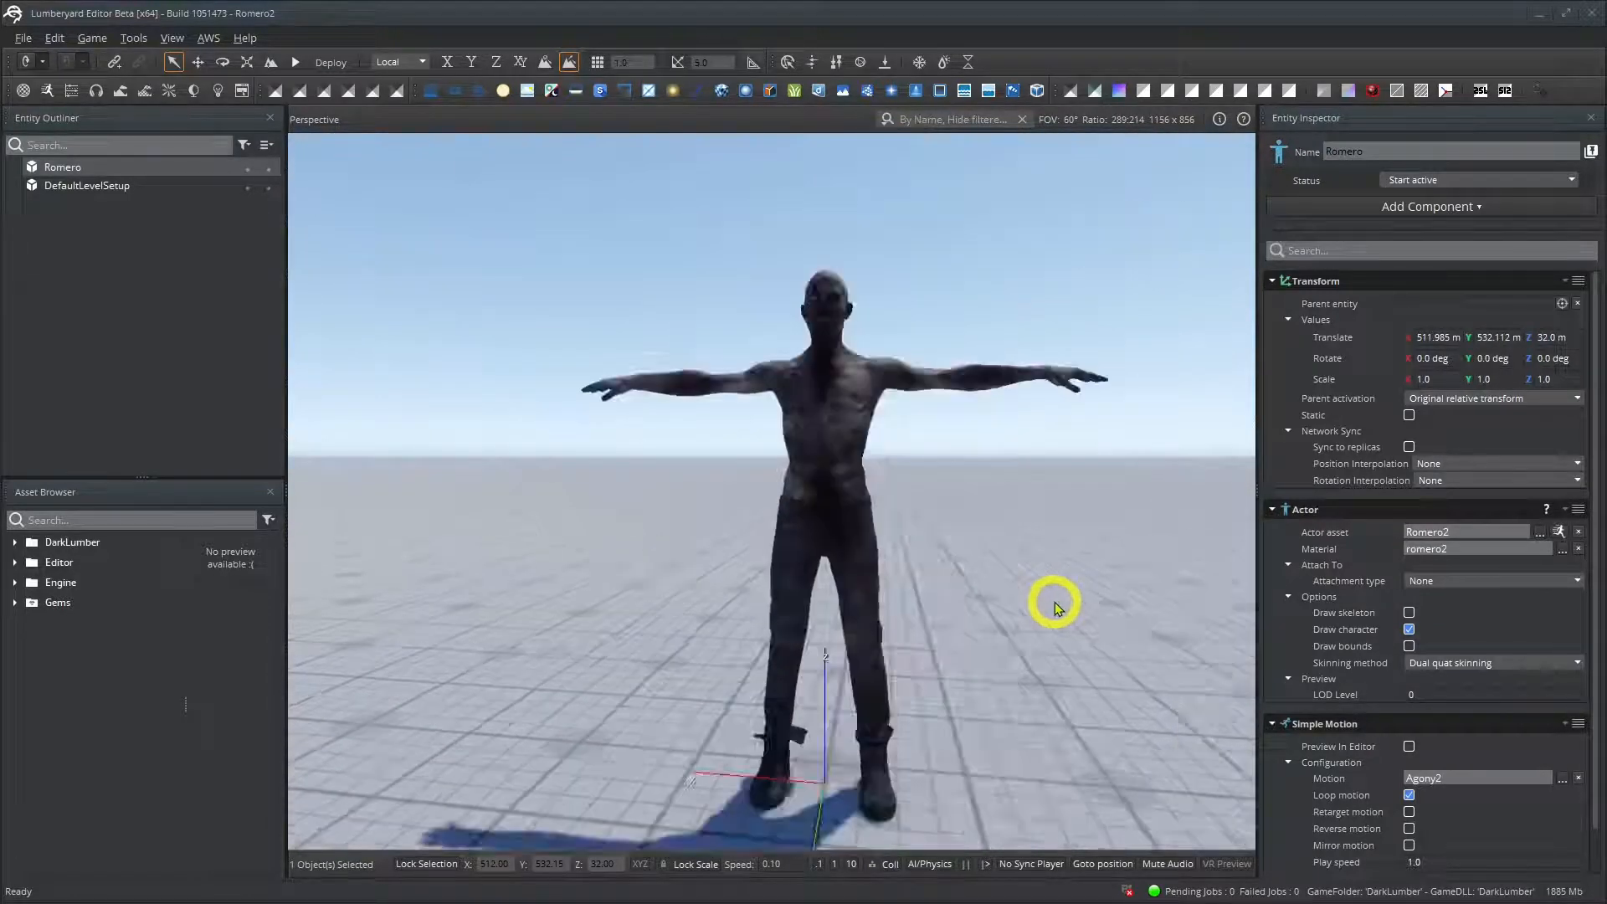
{"action": "key", "text": "s"}
{"action": "key", "text": "d"}
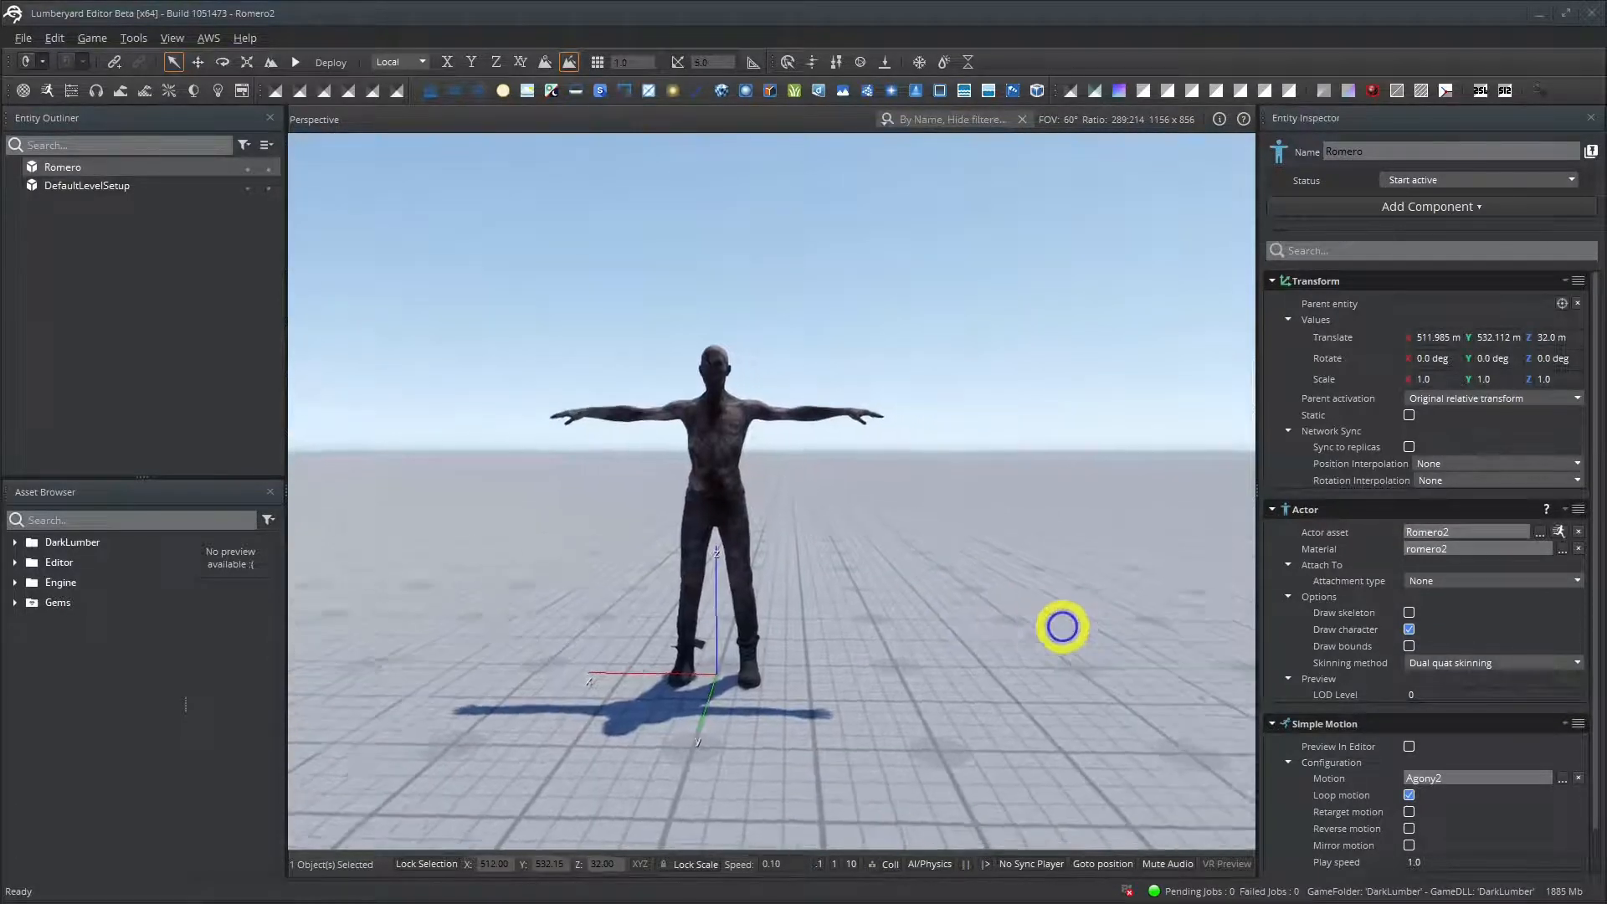
{"action": "key", "text": "d"}
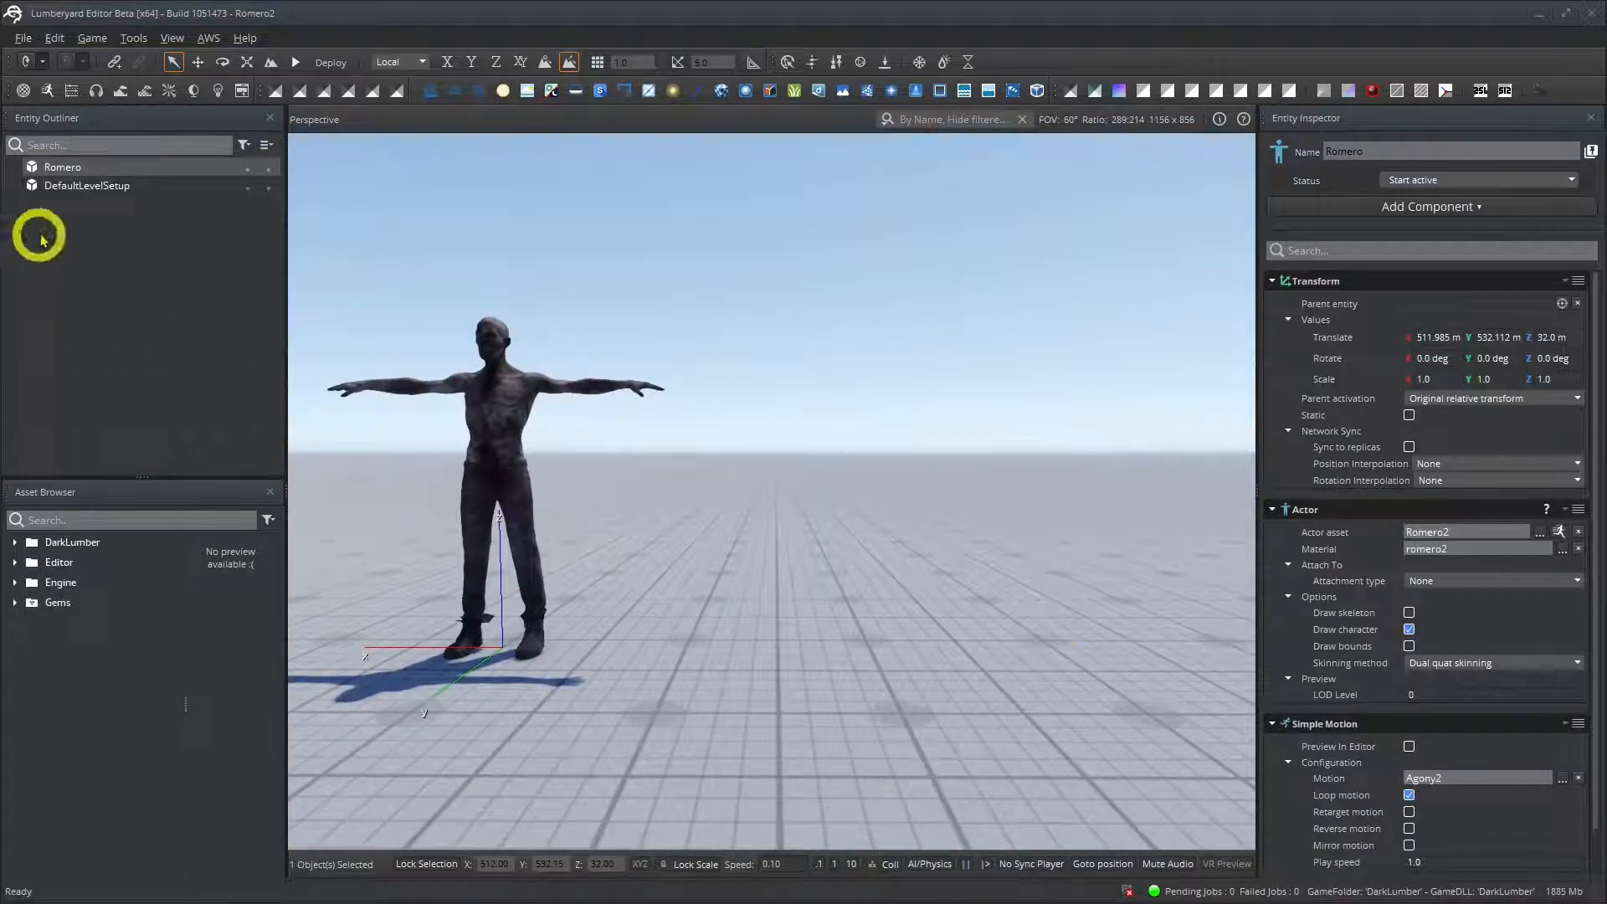
Duplicate the Romero entity and rename the copy Romero Walking
{"action": "left_click", "coordinate": [85, 192]}
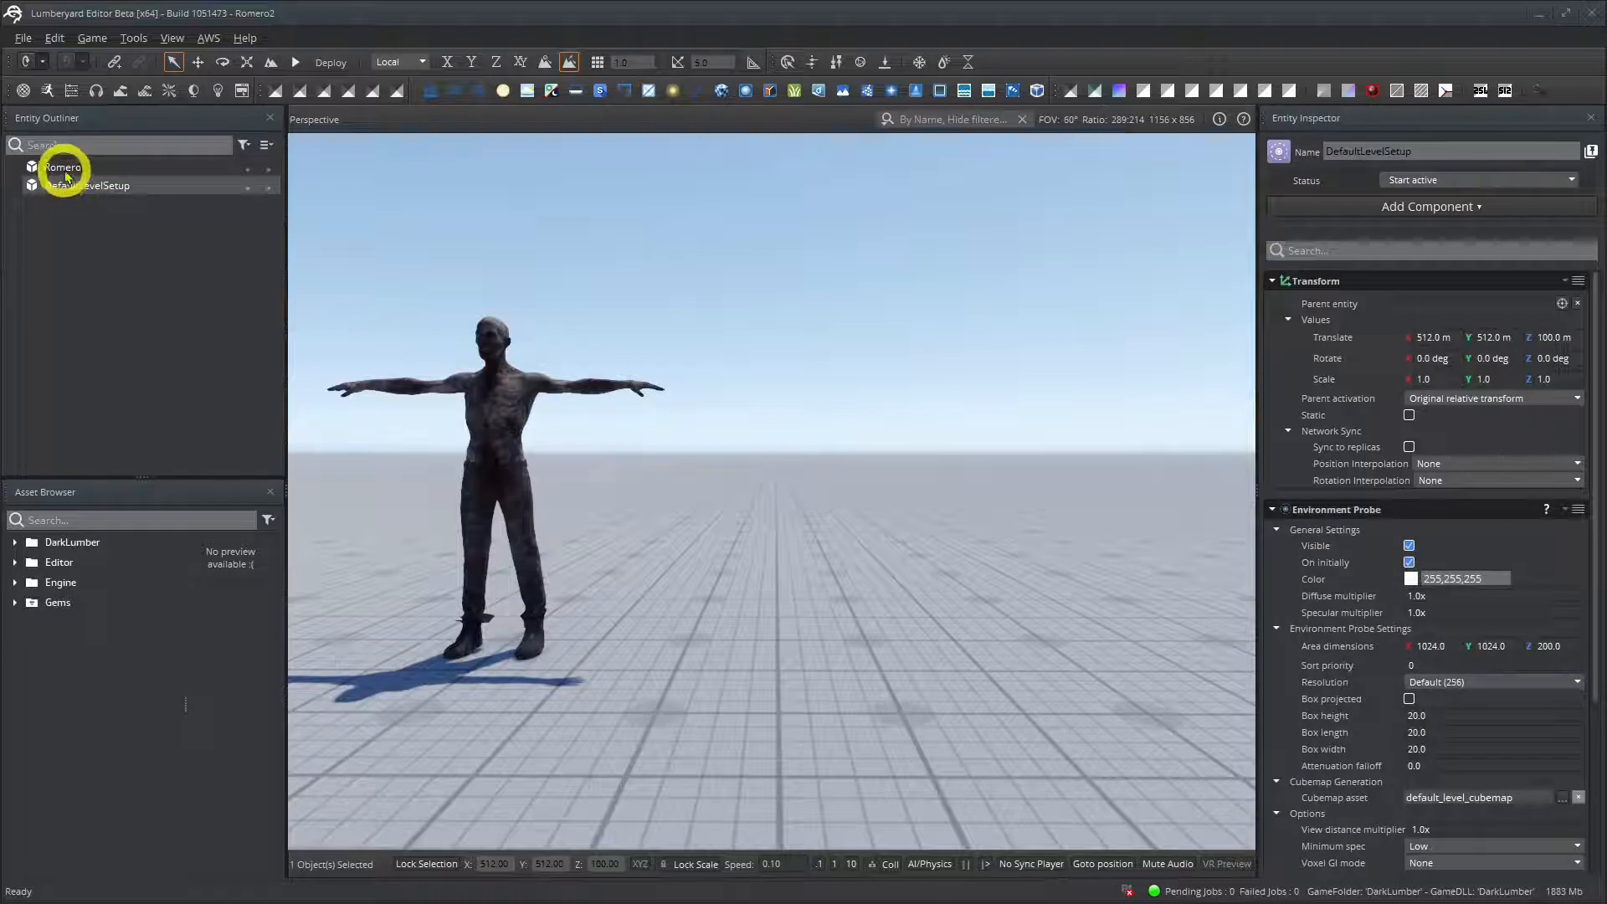
{"action": "left_click", "coordinate": [64, 169]}
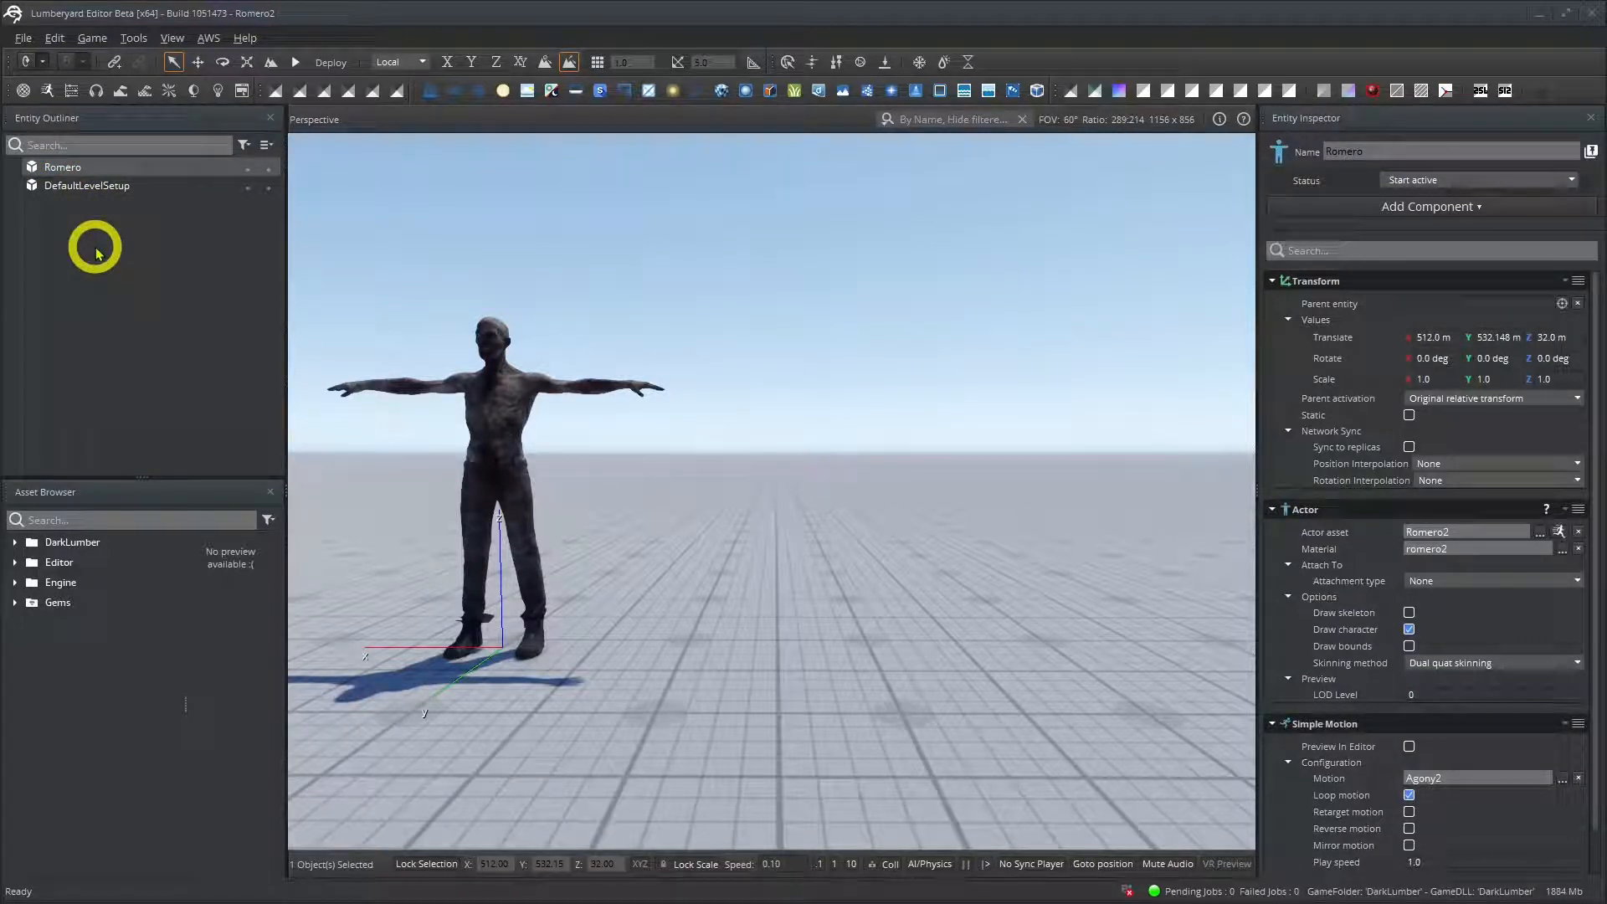
{"action": "key", "text": "ctrl+d"}
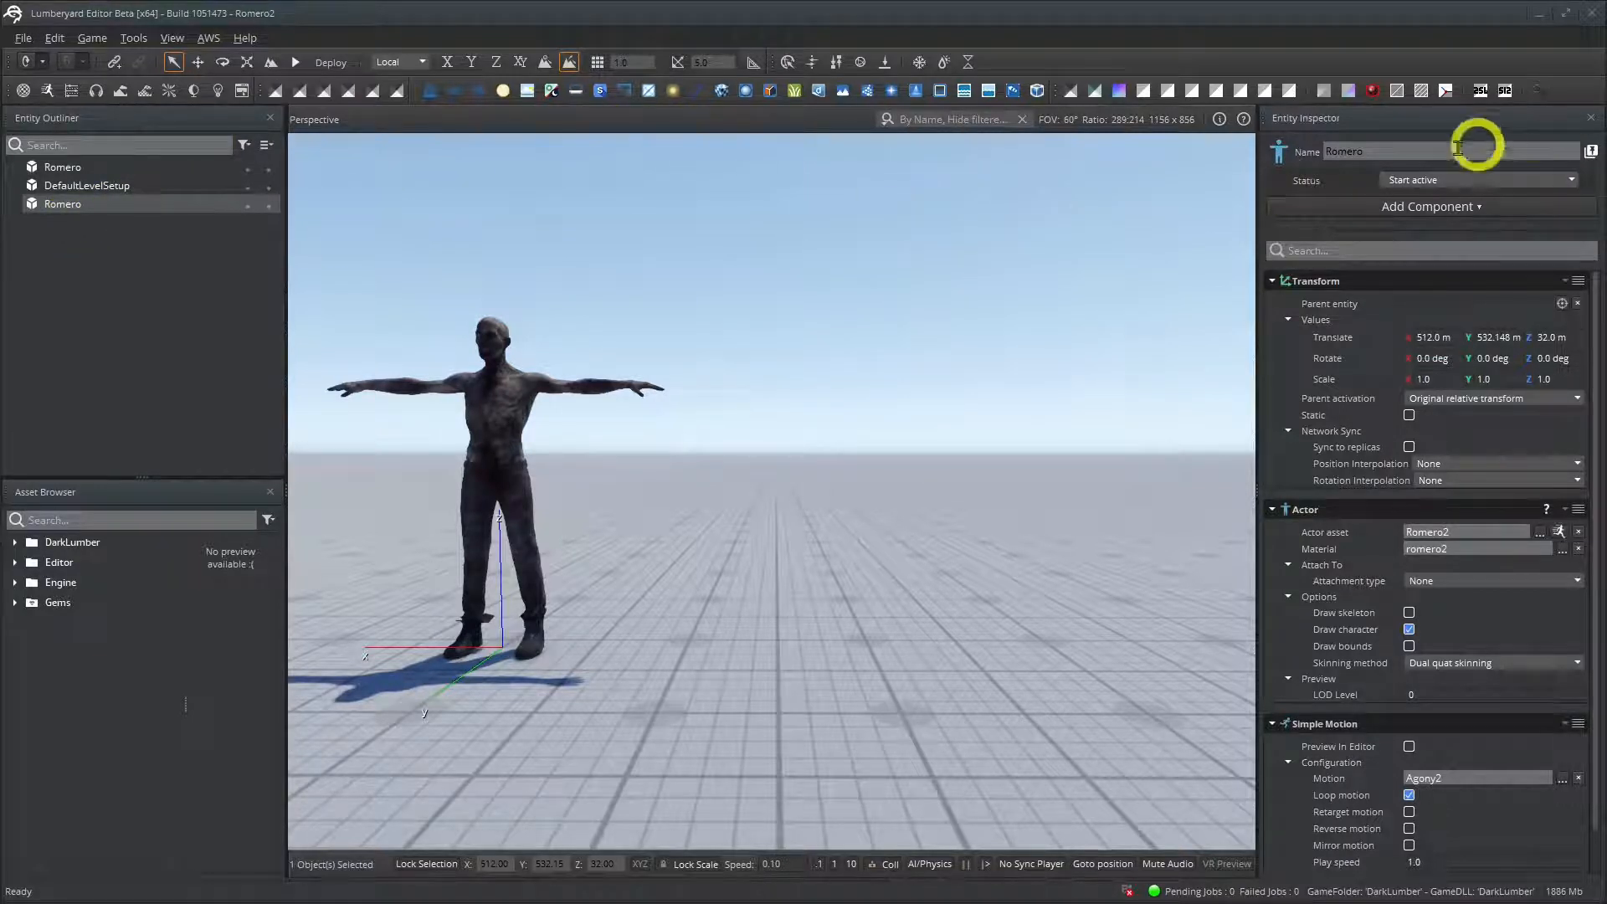
{"action": "left_click", "coordinate": [1376, 151]}
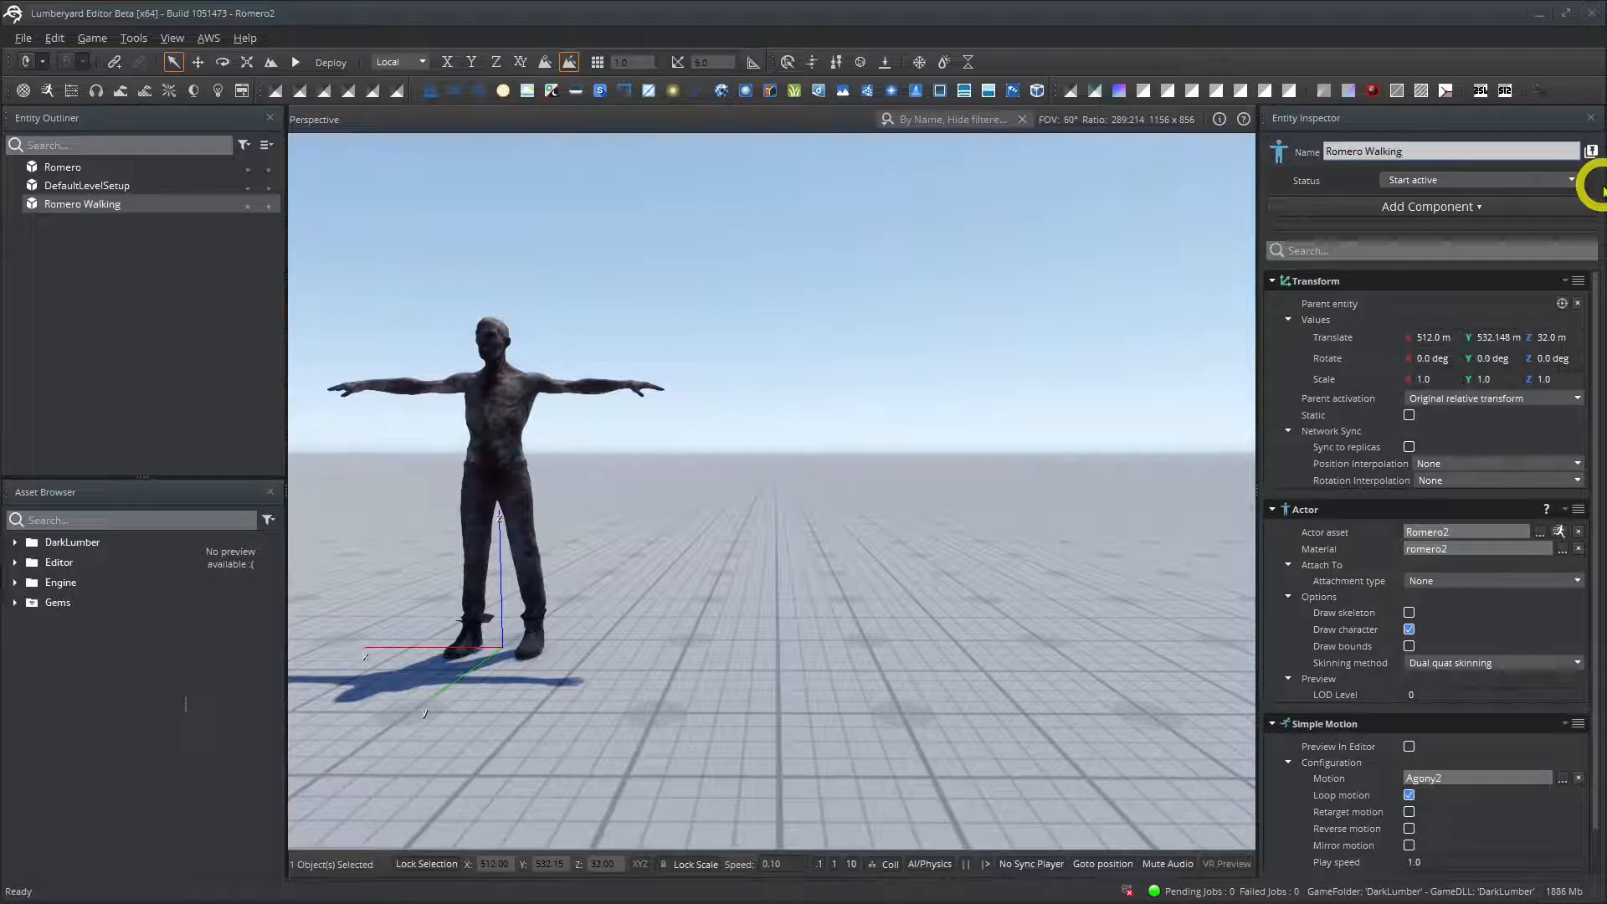
Move the Romero Walking entity along its X axis to about 510.5 m so it stands beside the original
{"action": "left_click", "coordinate": [107, 209]}
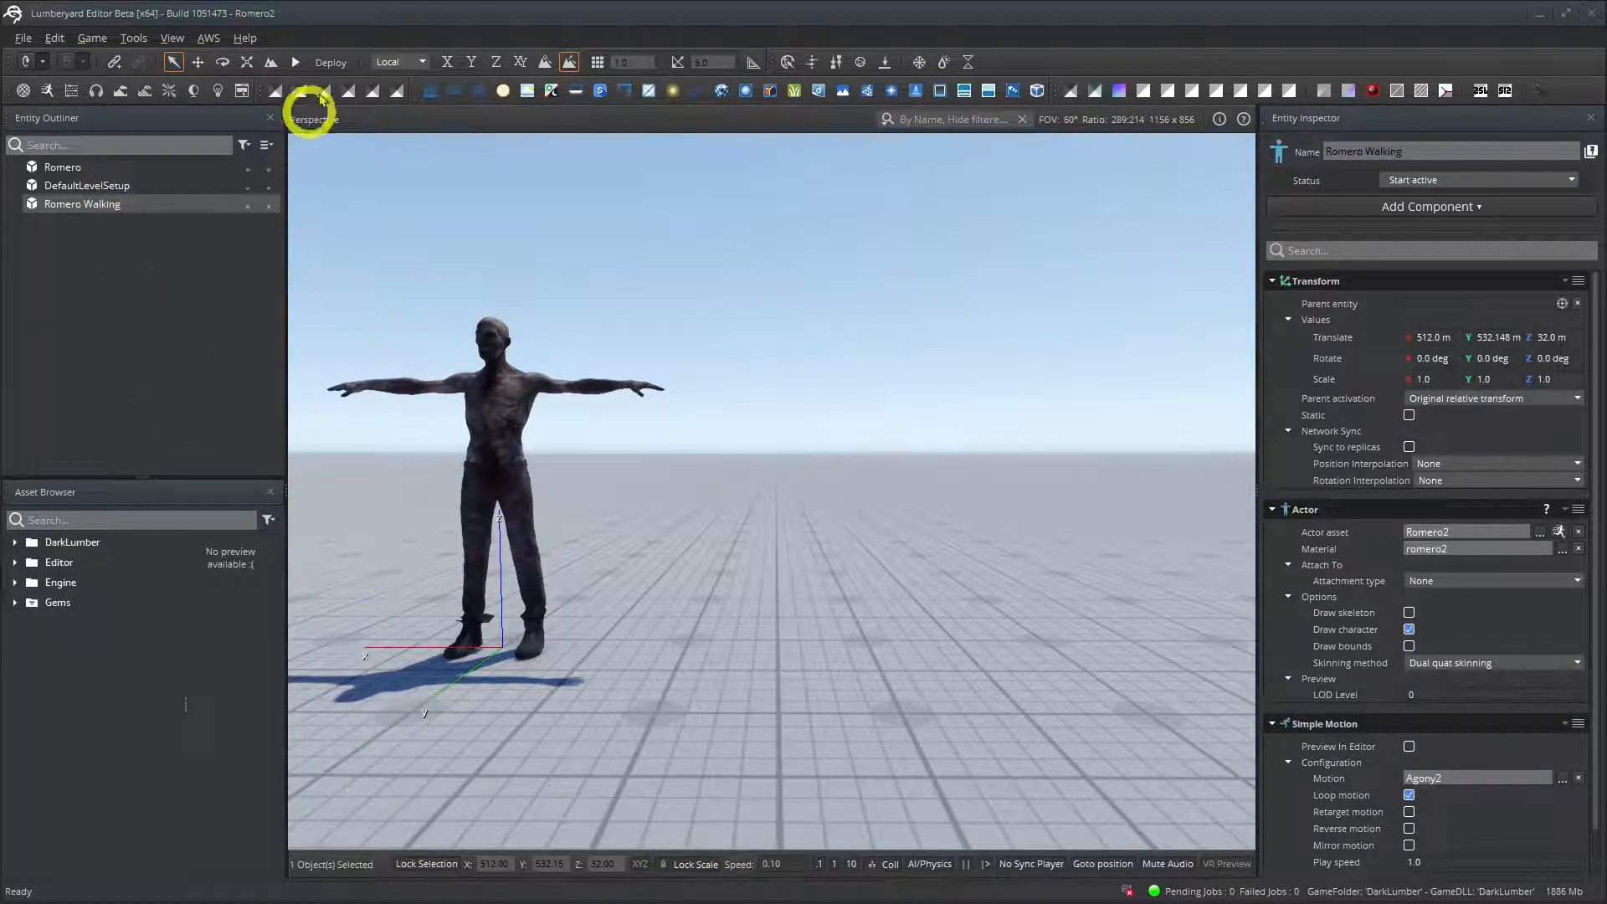
{"action": "left_click", "coordinate": [198, 62]}
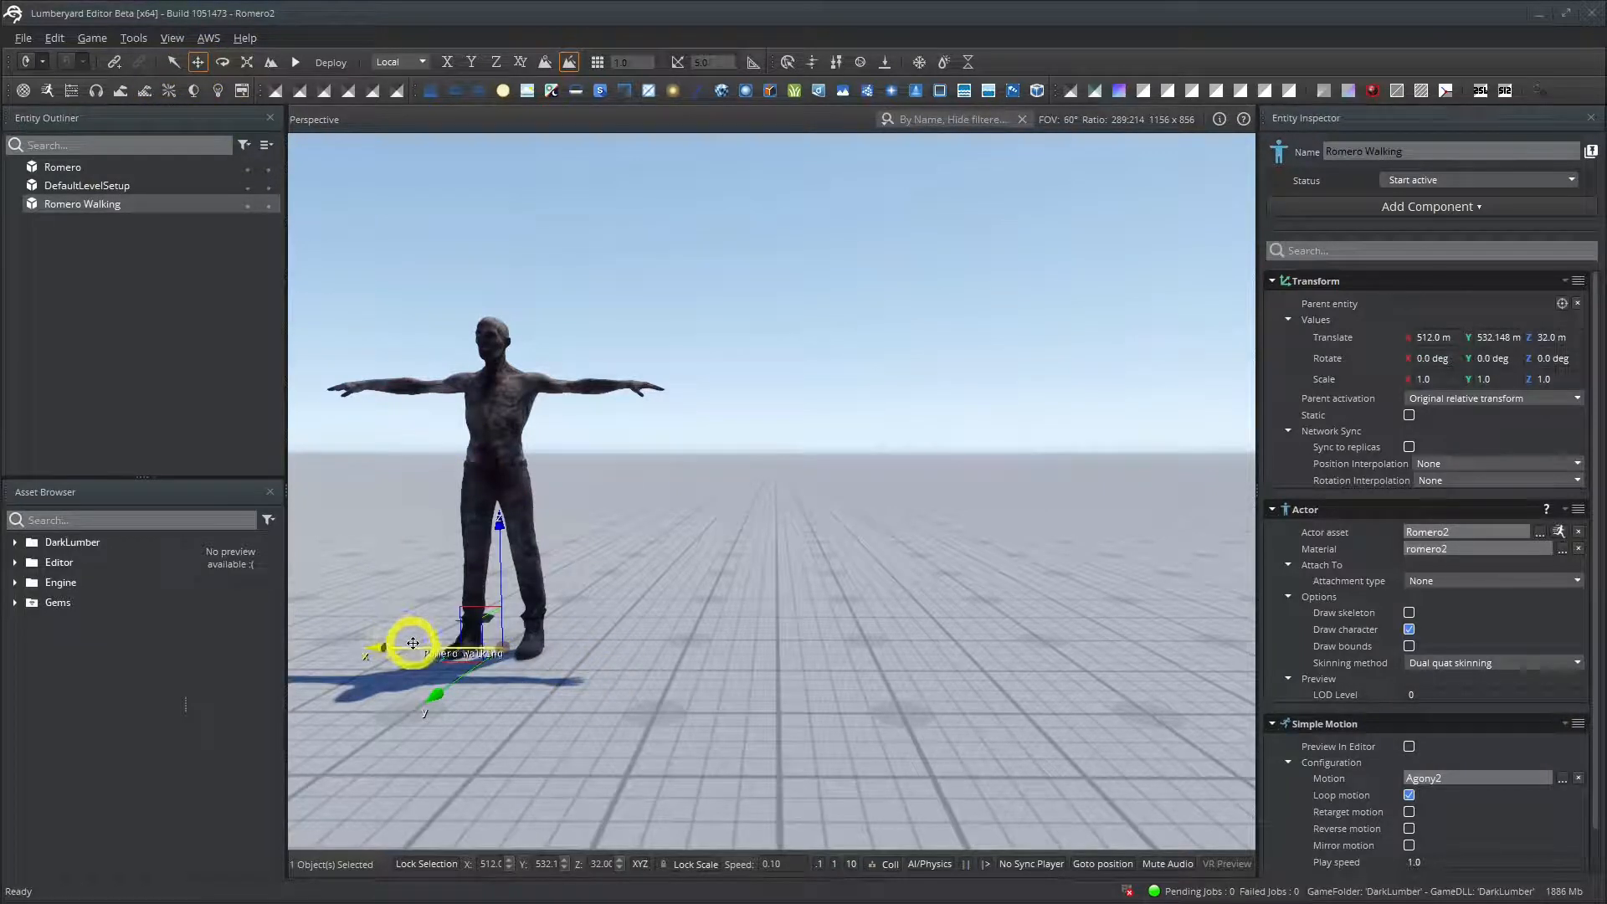
{"action": "left_click_drag", "start_coordinate": [413, 646], "coordinate": [689, 664]}
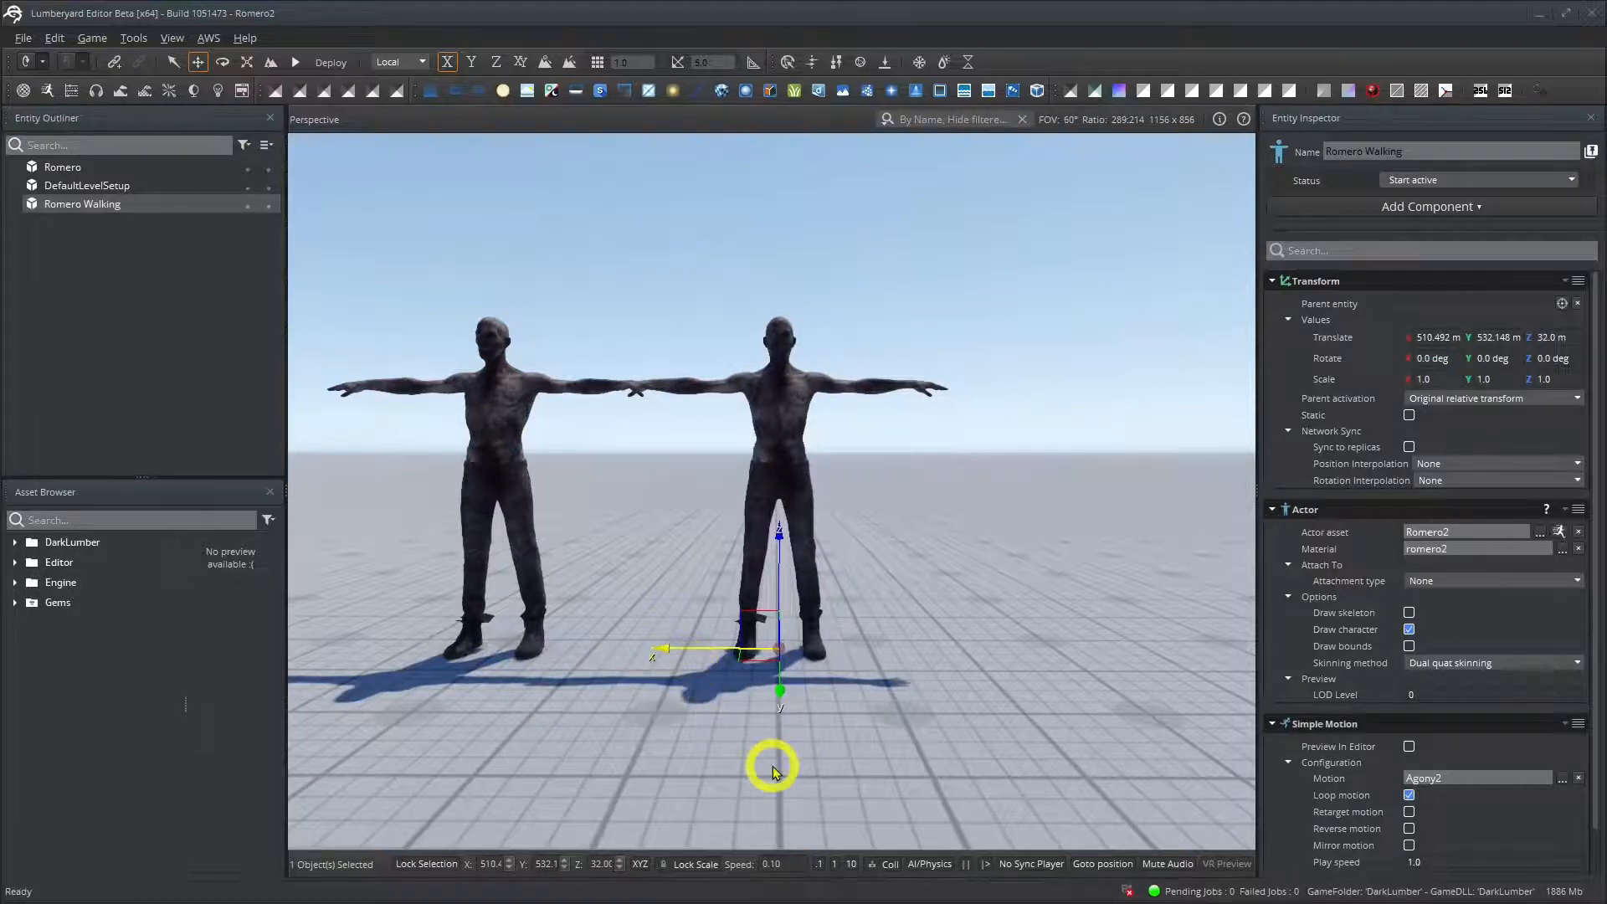
Preview the Agony2 motion on Romero Walking in the editor and stop the preview
{"action": "scroll", "coordinate": [1533, 785], "scroll_direction": "down", "scroll_amount": 1}
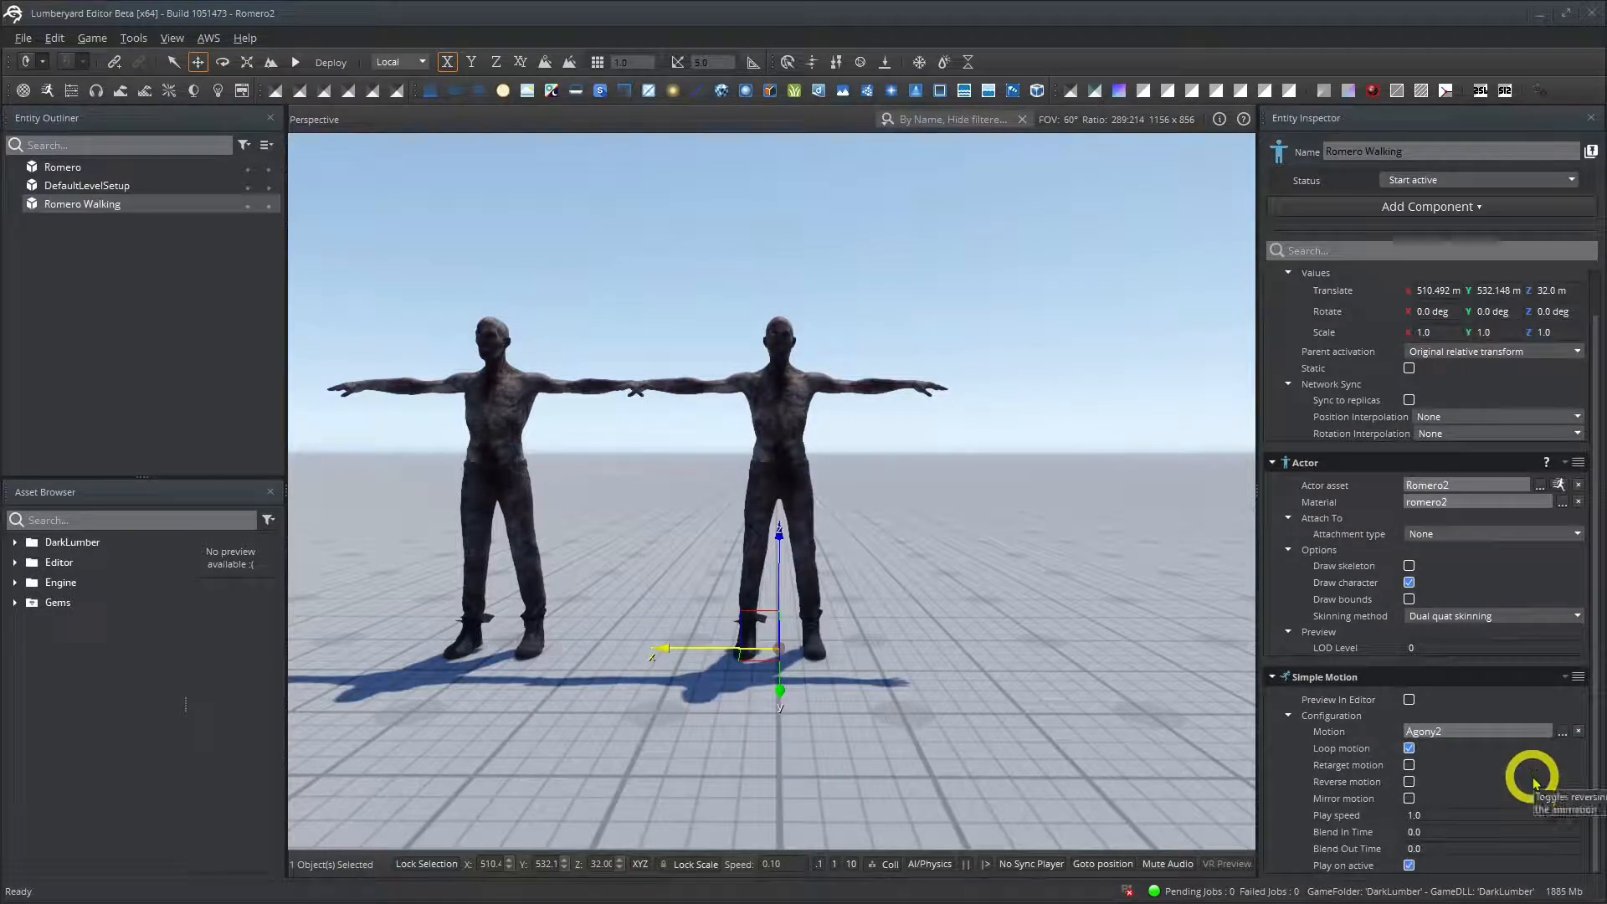
{"action": "left_click", "coordinate": [1410, 701]}
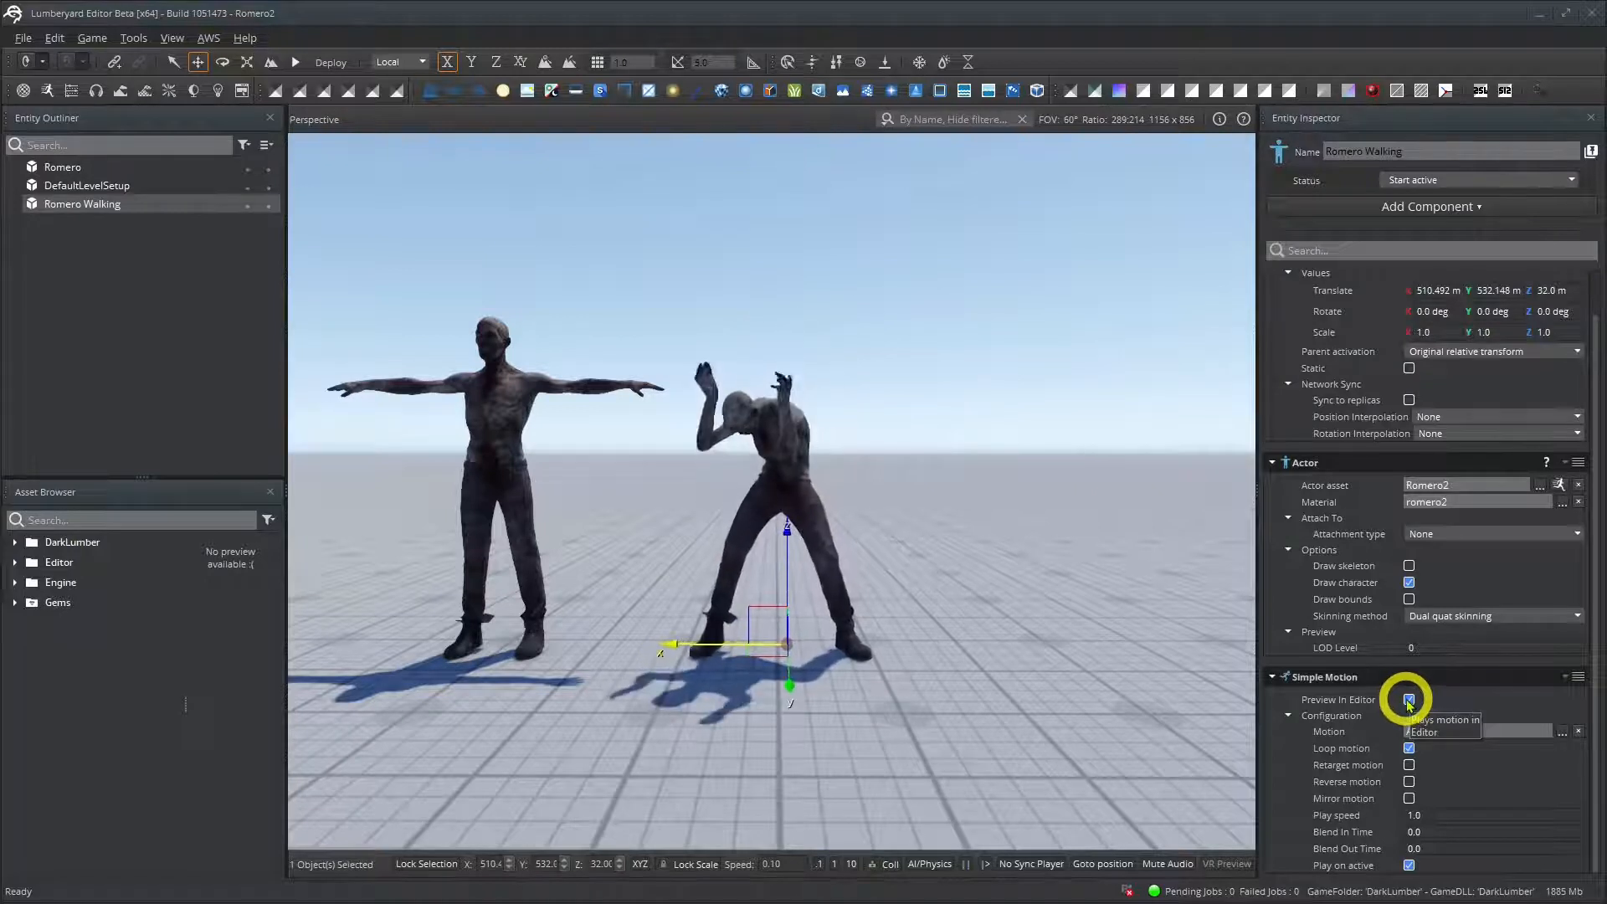
{"action": "left_click", "coordinate": [1410, 701]}
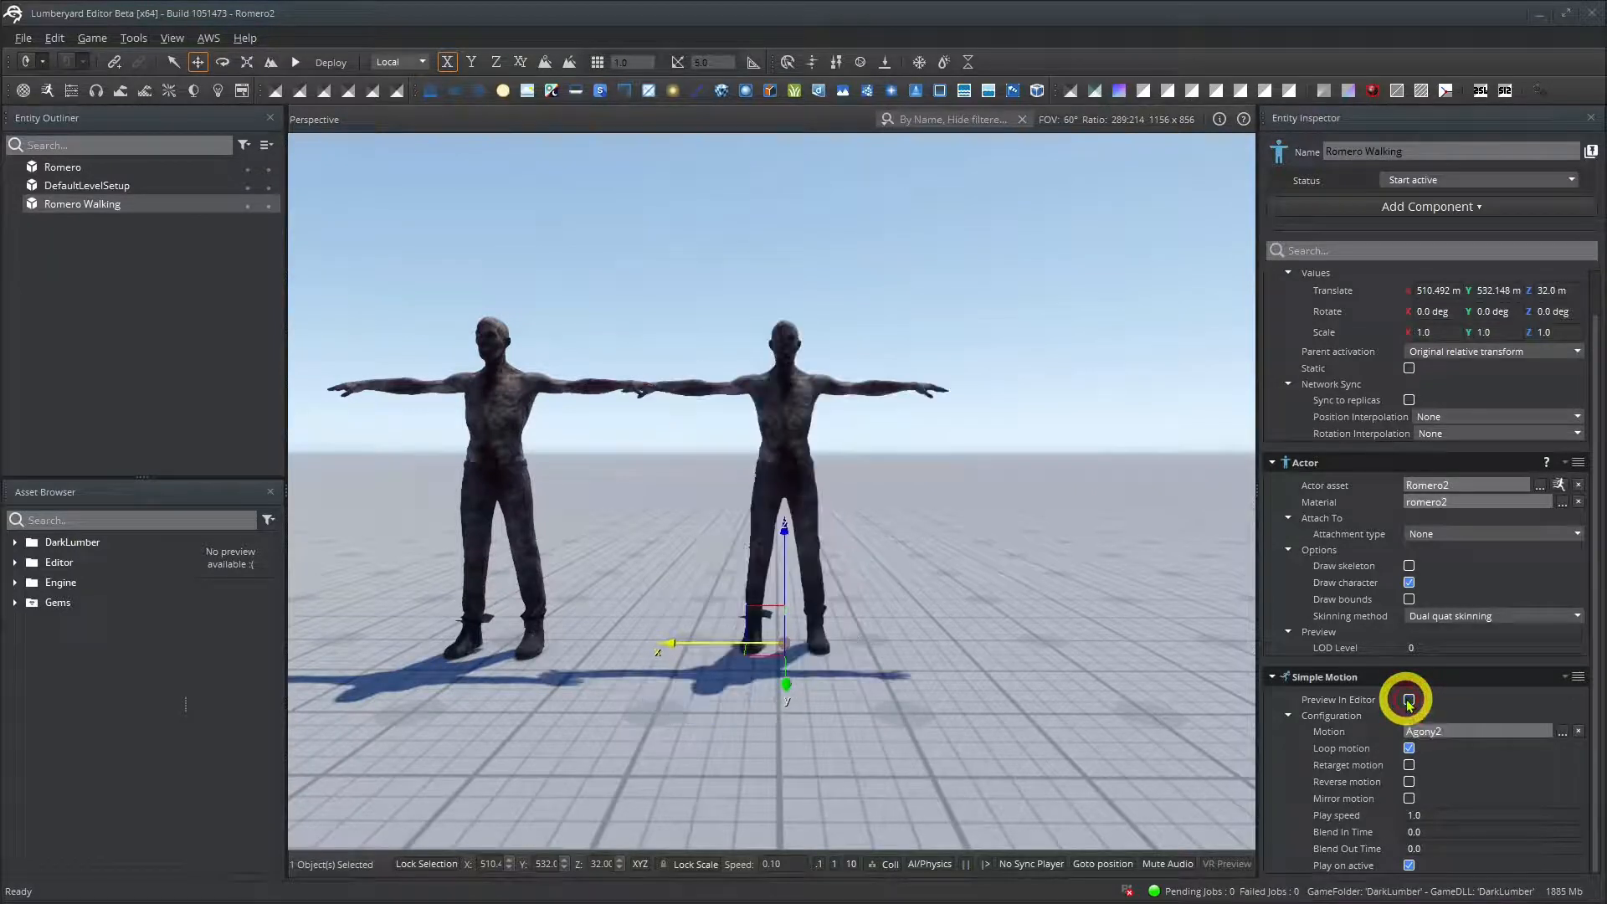
Assign the zombiewalk2 motion from the LumberMixAlot2 Motions folder to Romero Walking's Simple Motion component
{"action": "left_click", "coordinate": [1562, 732]}
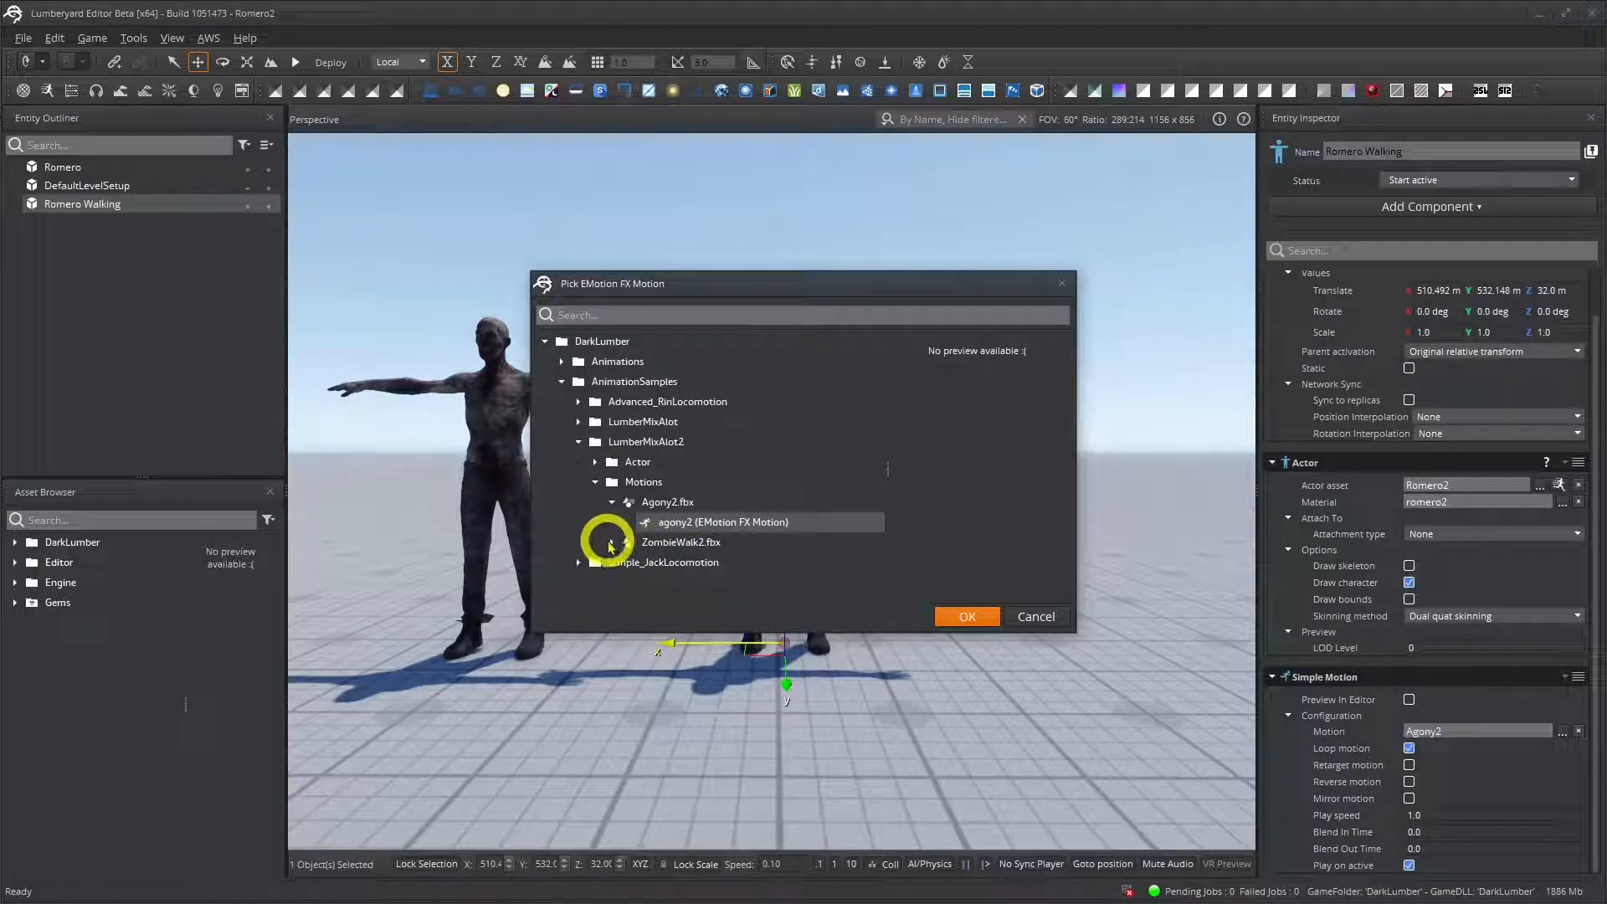
{"action": "left_click", "coordinate": [612, 542]}
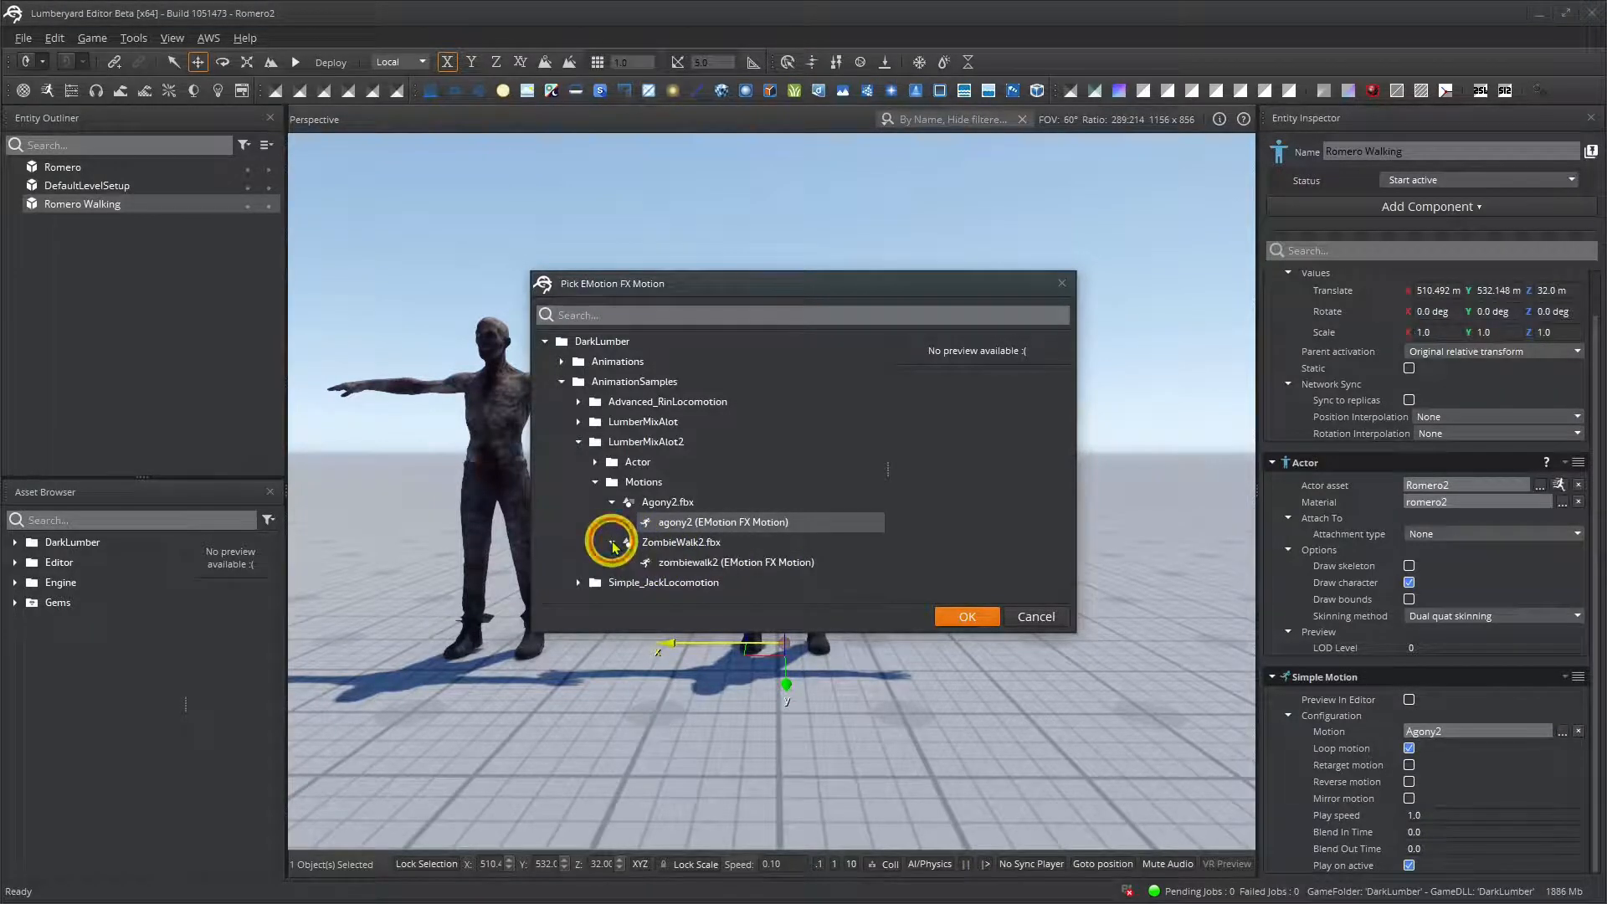
{"action": "left_click", "coordinate": [749, 564]}
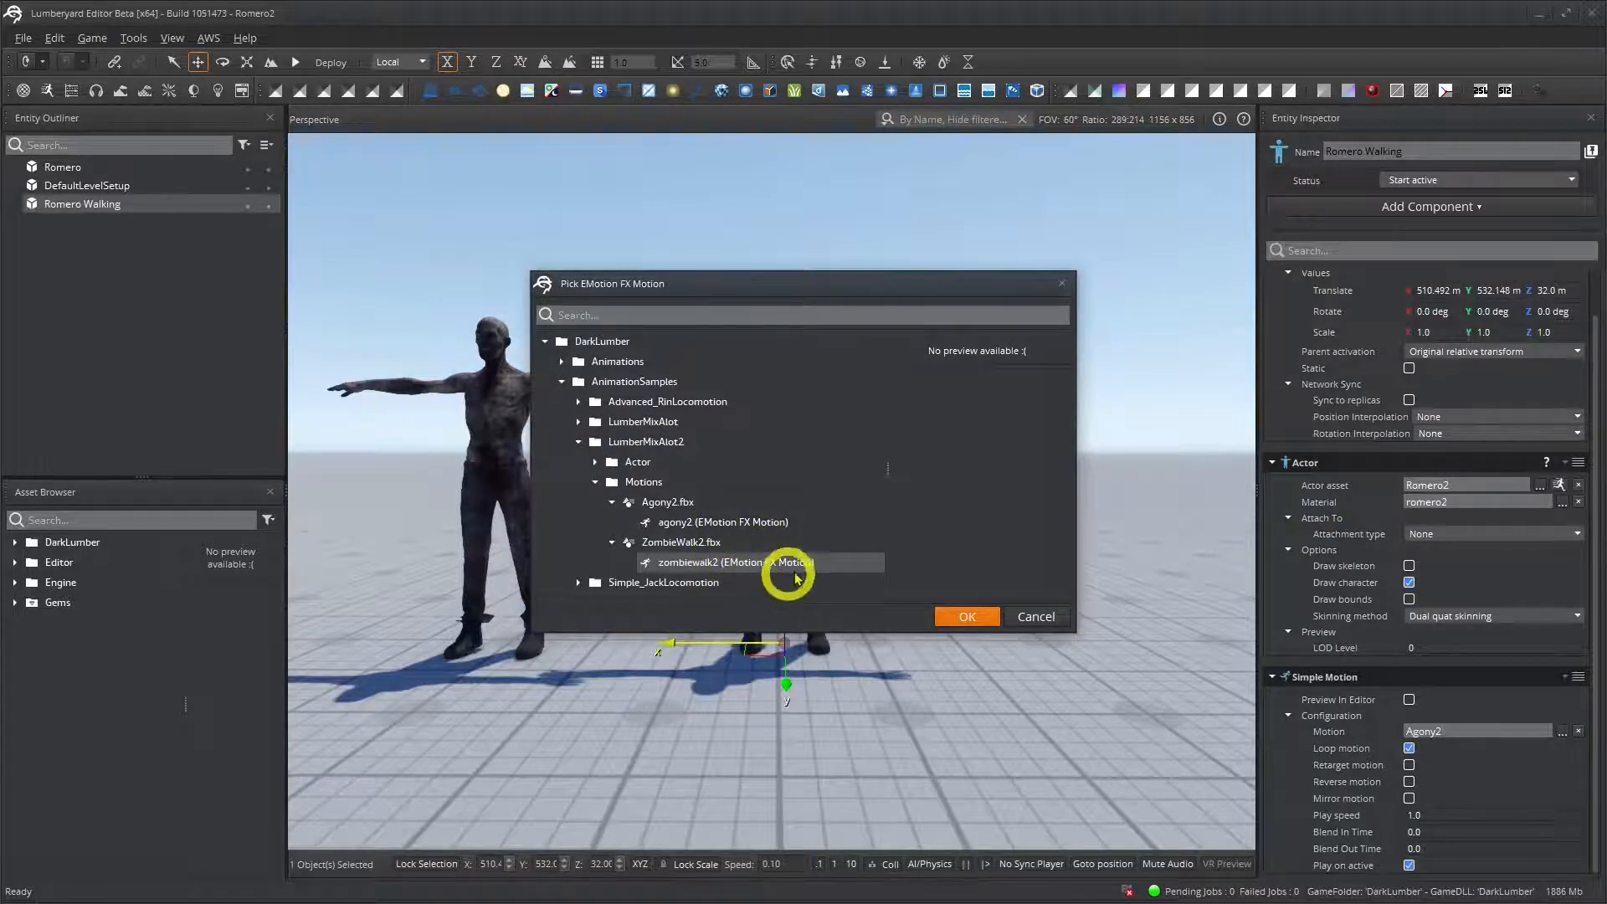
{"action": "left_click", "coordinate": [968, 617]}
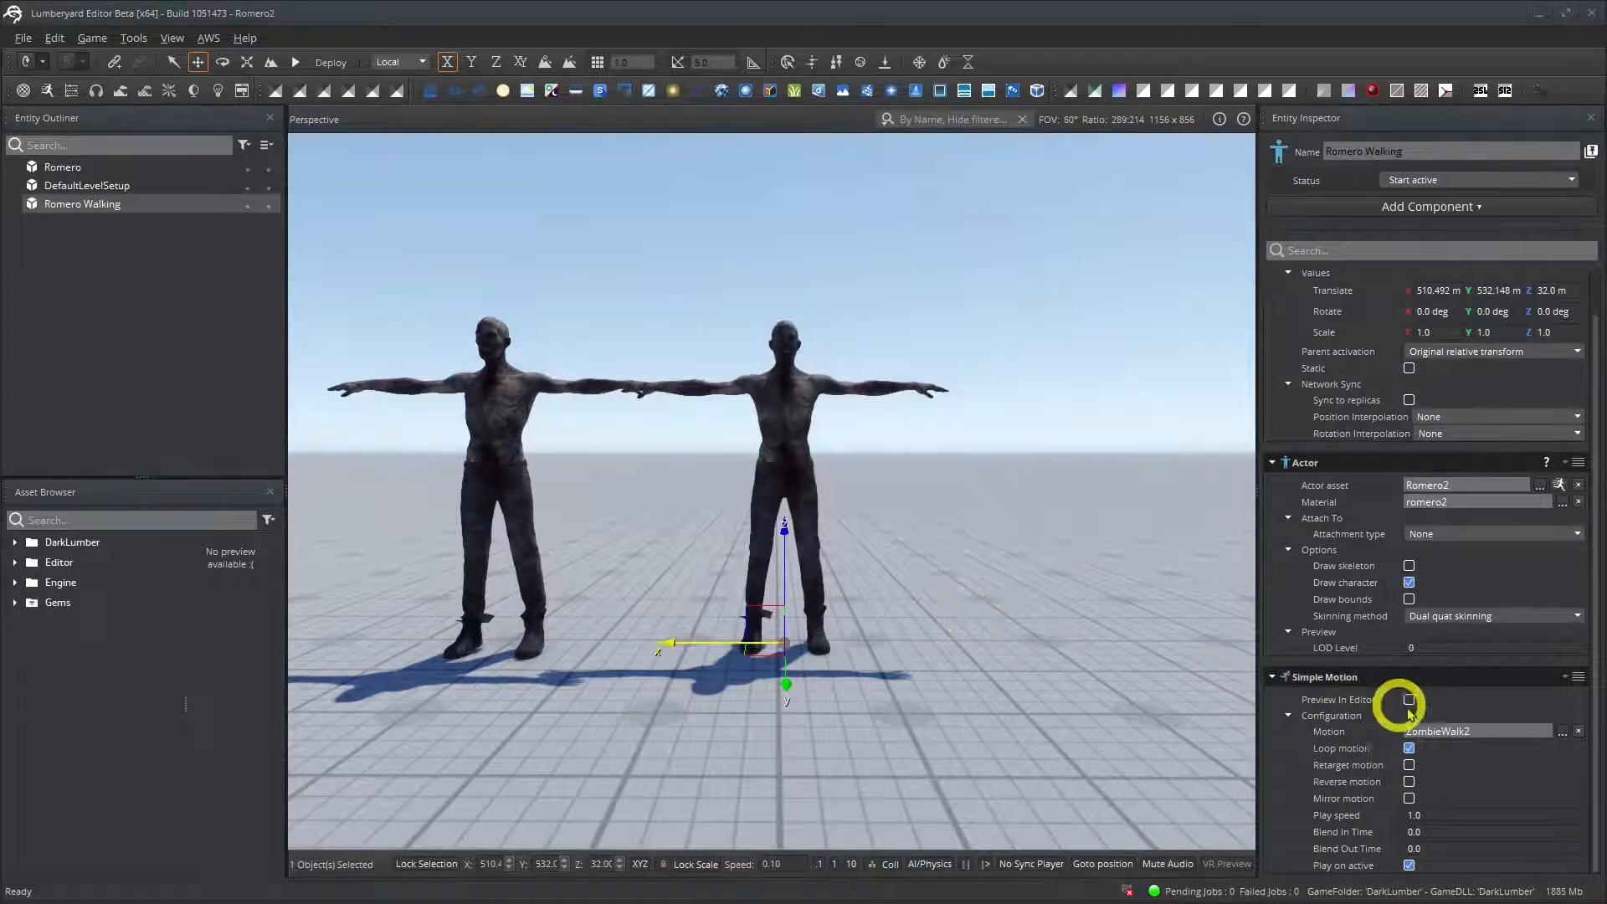
Preview the ZombieWalk2 motion on Romero Walking, watch how the entity travels from near and far, and stop the preview
{"action": "scroll", "coordinate": [929, 645], "scroll_direction": "down", "scroll_amount": 3}
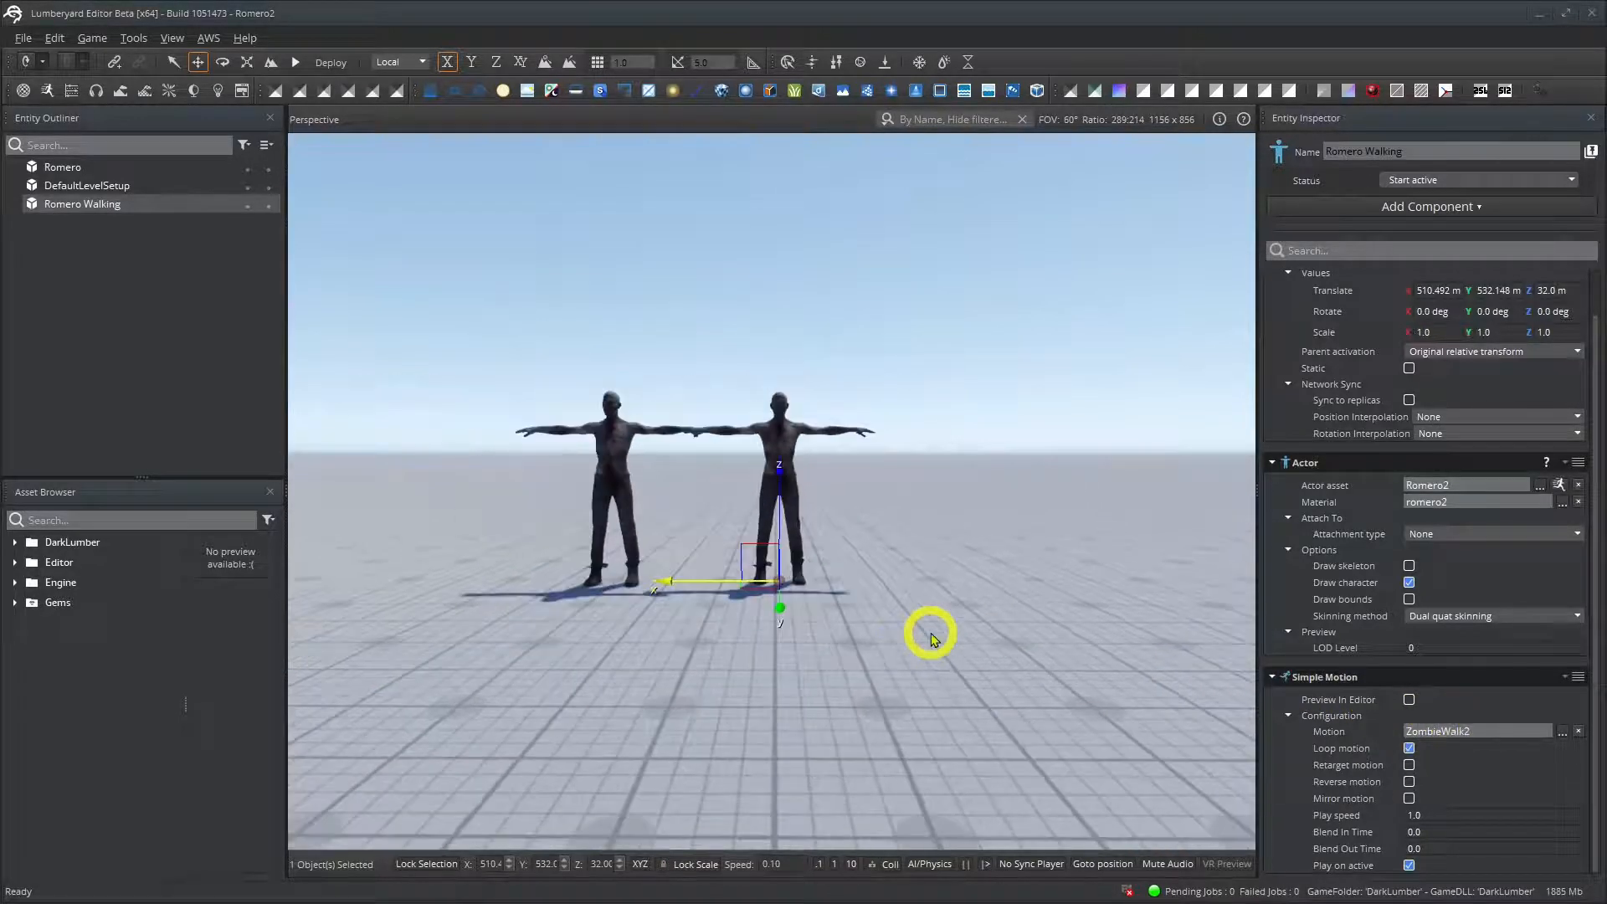
{"action": "left_click", "coordinate": [1409, 701]}
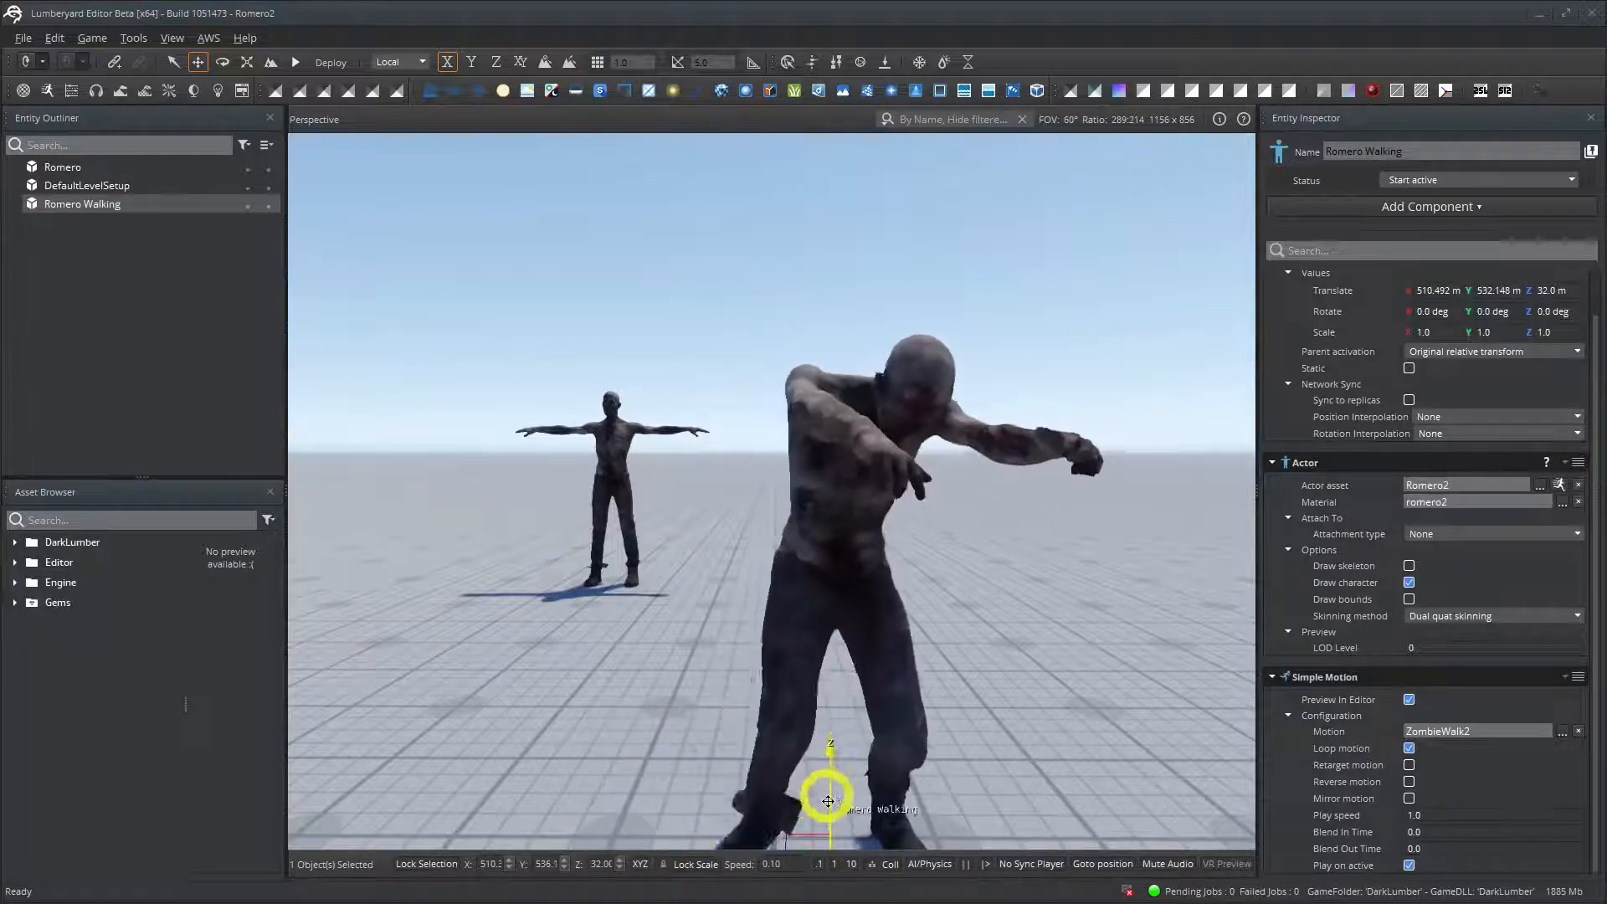
{"action": "scroll", "coordinate": [817, 722], "scroll_direction": "down", "scroll_amount": 5}
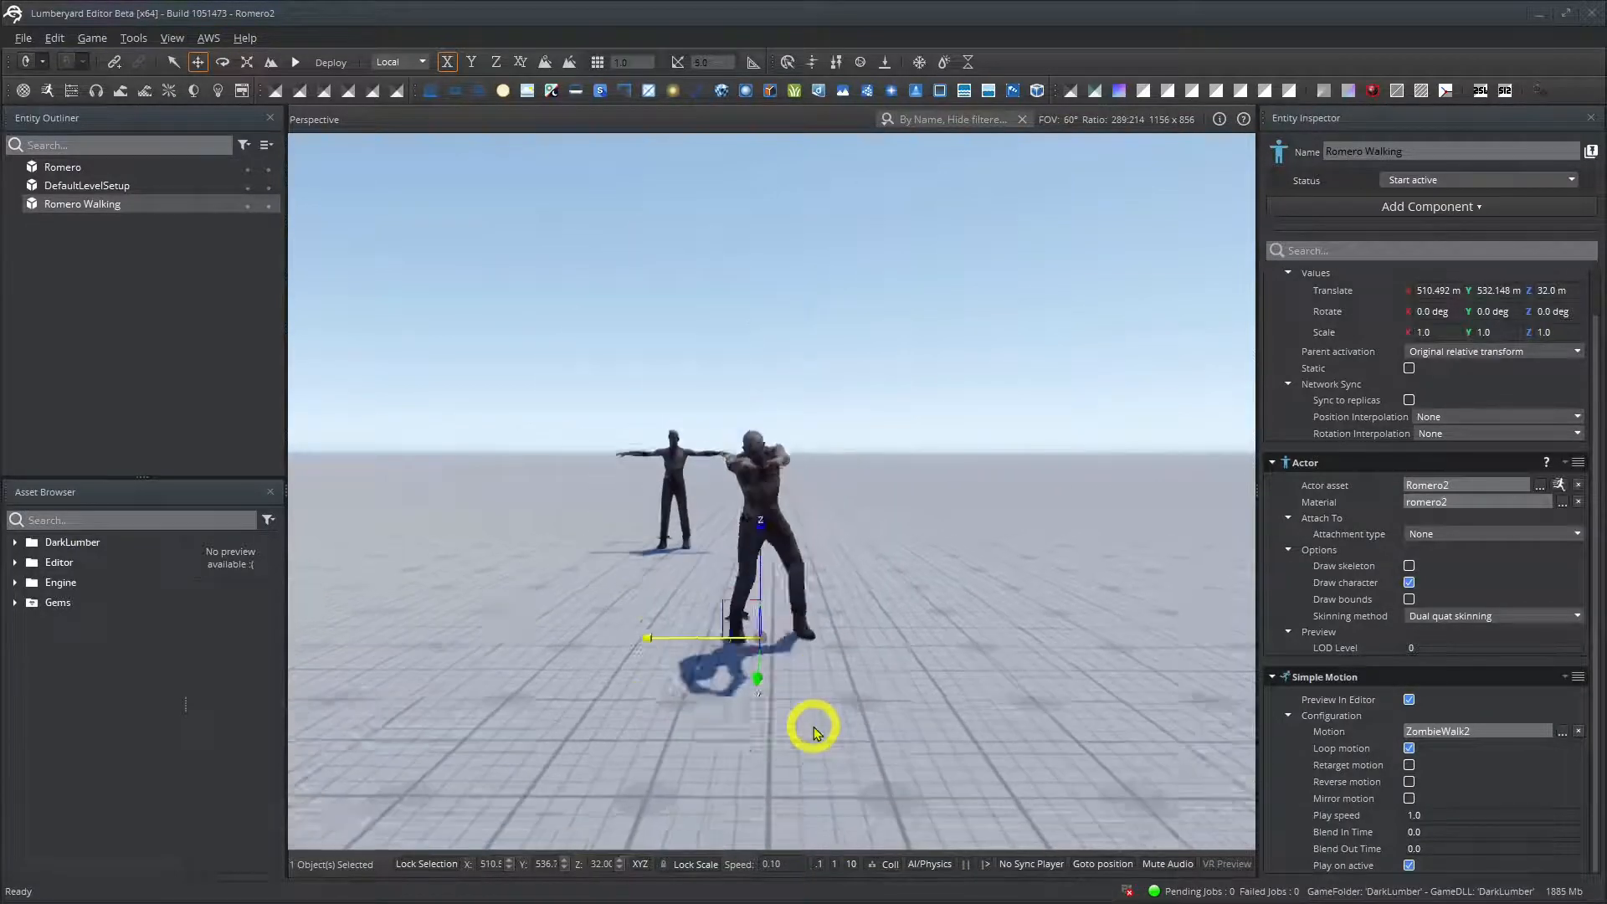
{"action": "scroll", "coordinate": [811, 744], "scroll_direction": "up", "scroll_amount": 3}
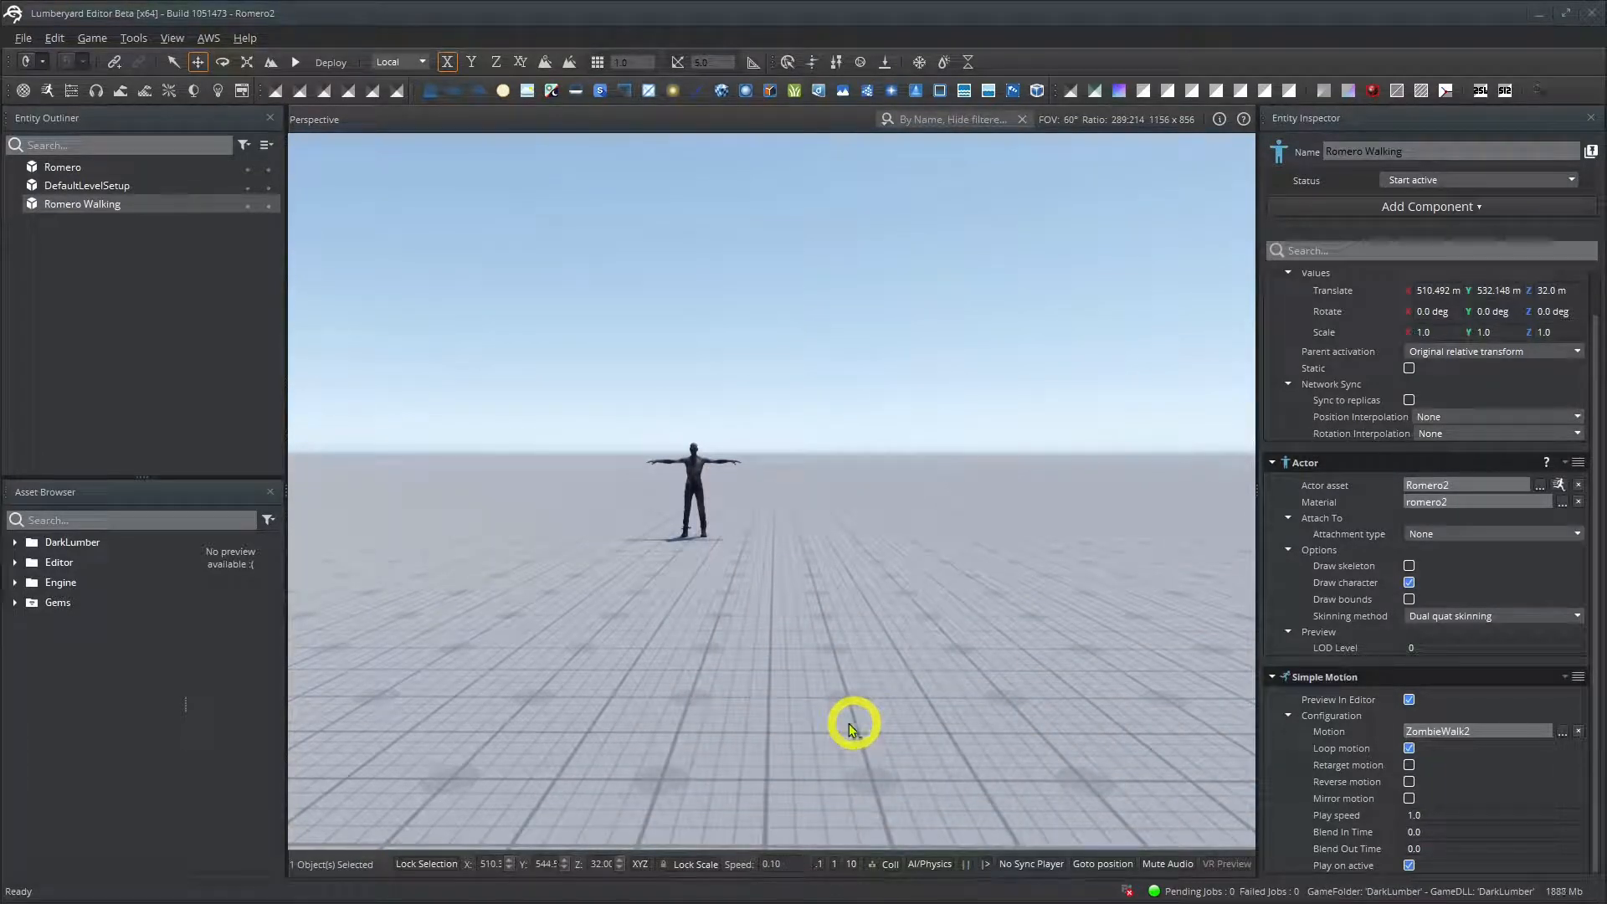
{"action": "scroll", "coordinate": [782, 746], "scroll_direction": "down", "scroll_amount": 5}
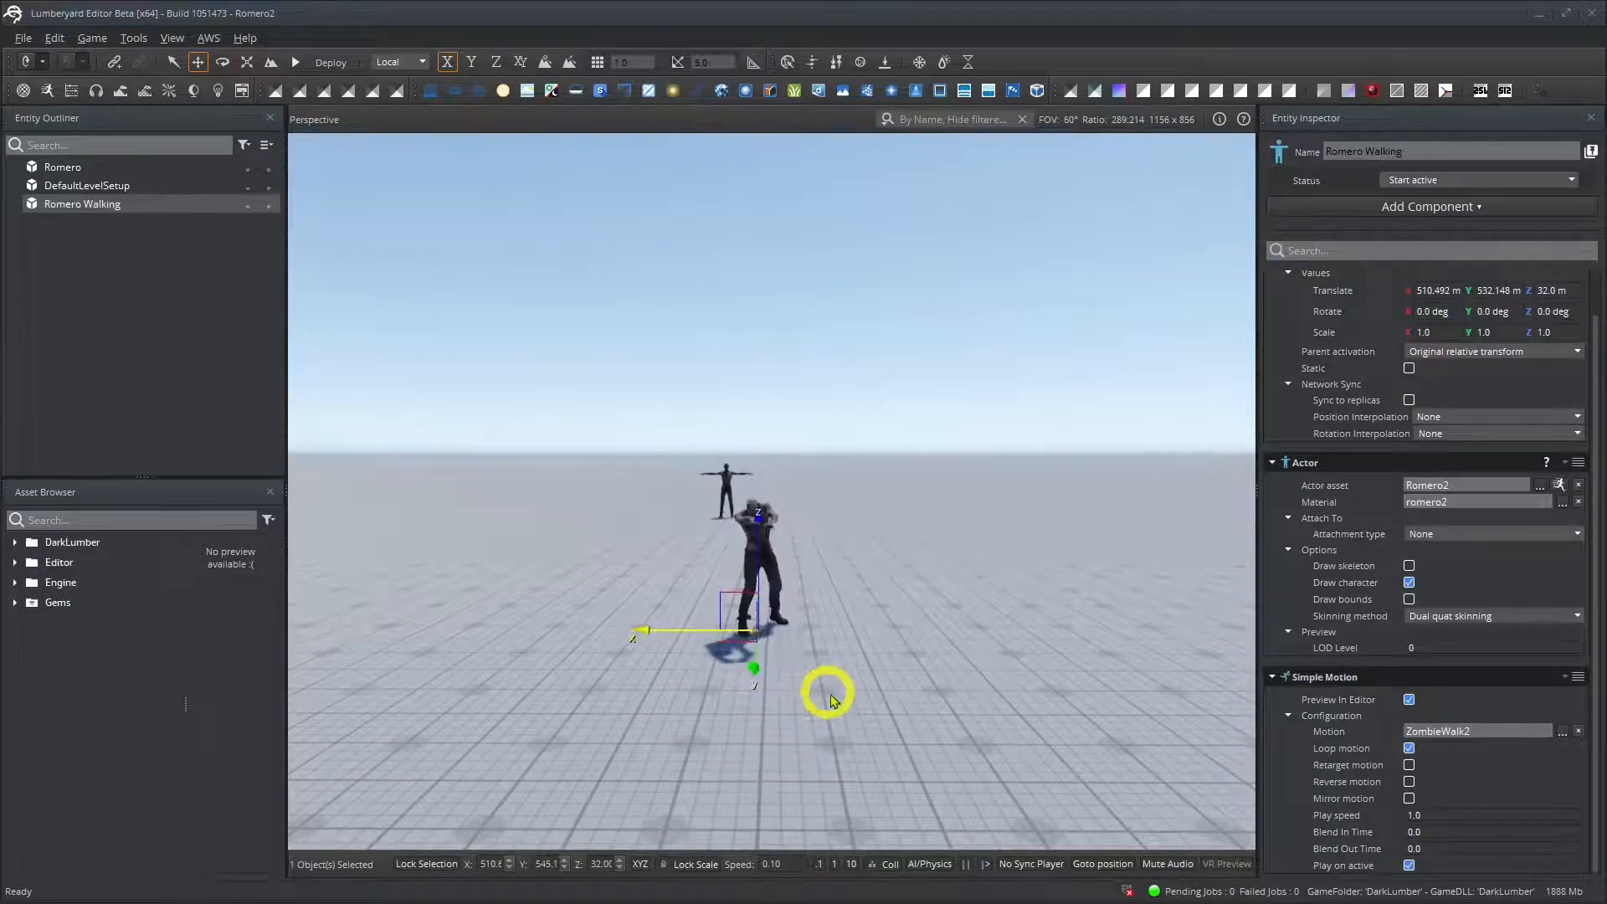
{"action": "scroll", "coordinate": [848, 699], "scroll_direction": "up", "scroll_amount": 3}
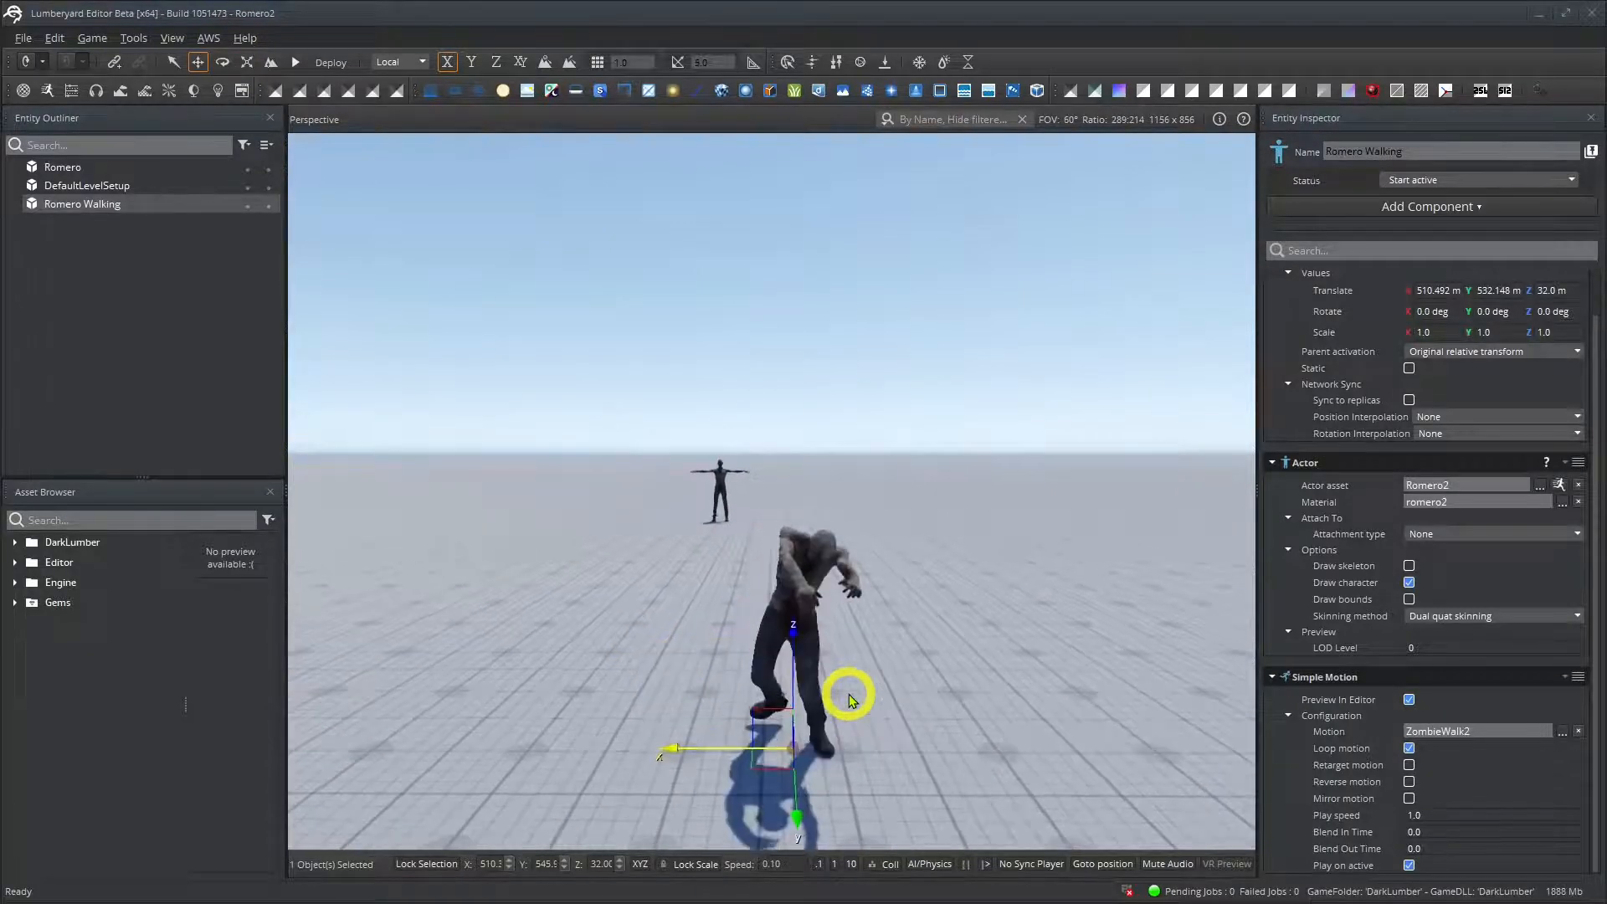
{"action": "scroll", "coordinate": [847, 699], "scroll_direction": "down", "scroll_amount": 2}
{"action": "scroll", "coordinate": [847, 701], "scroll_direction": "up", "scroll_amount": 3}
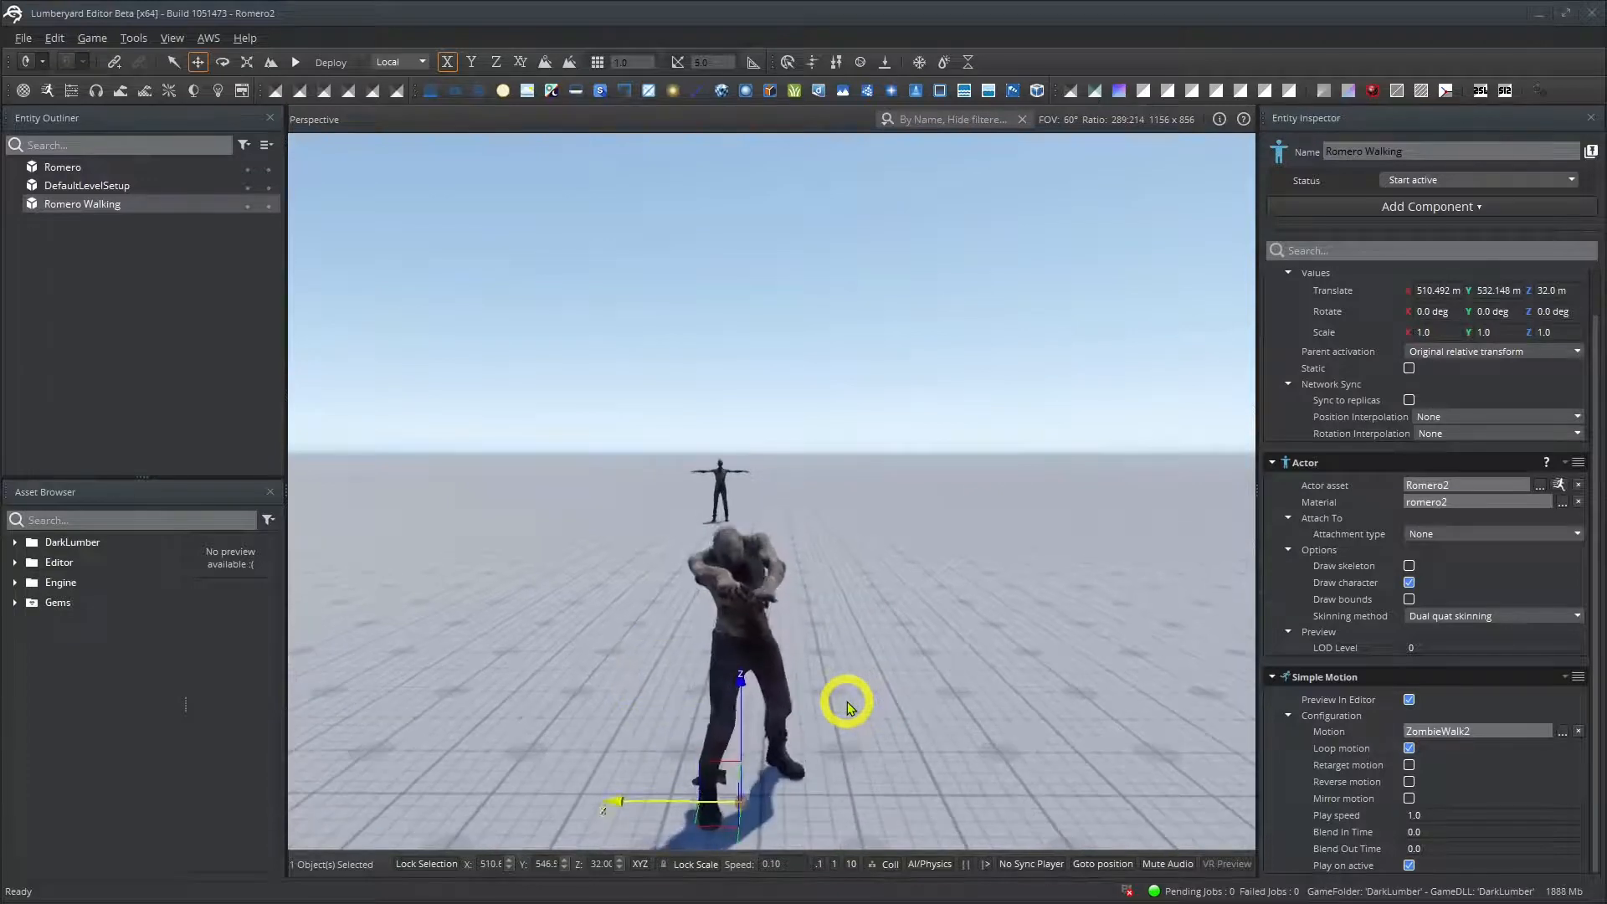
{"action": "scroll", "coordinate": [978, 663], "scroll_direction": "up", "scroll_amount": 5}
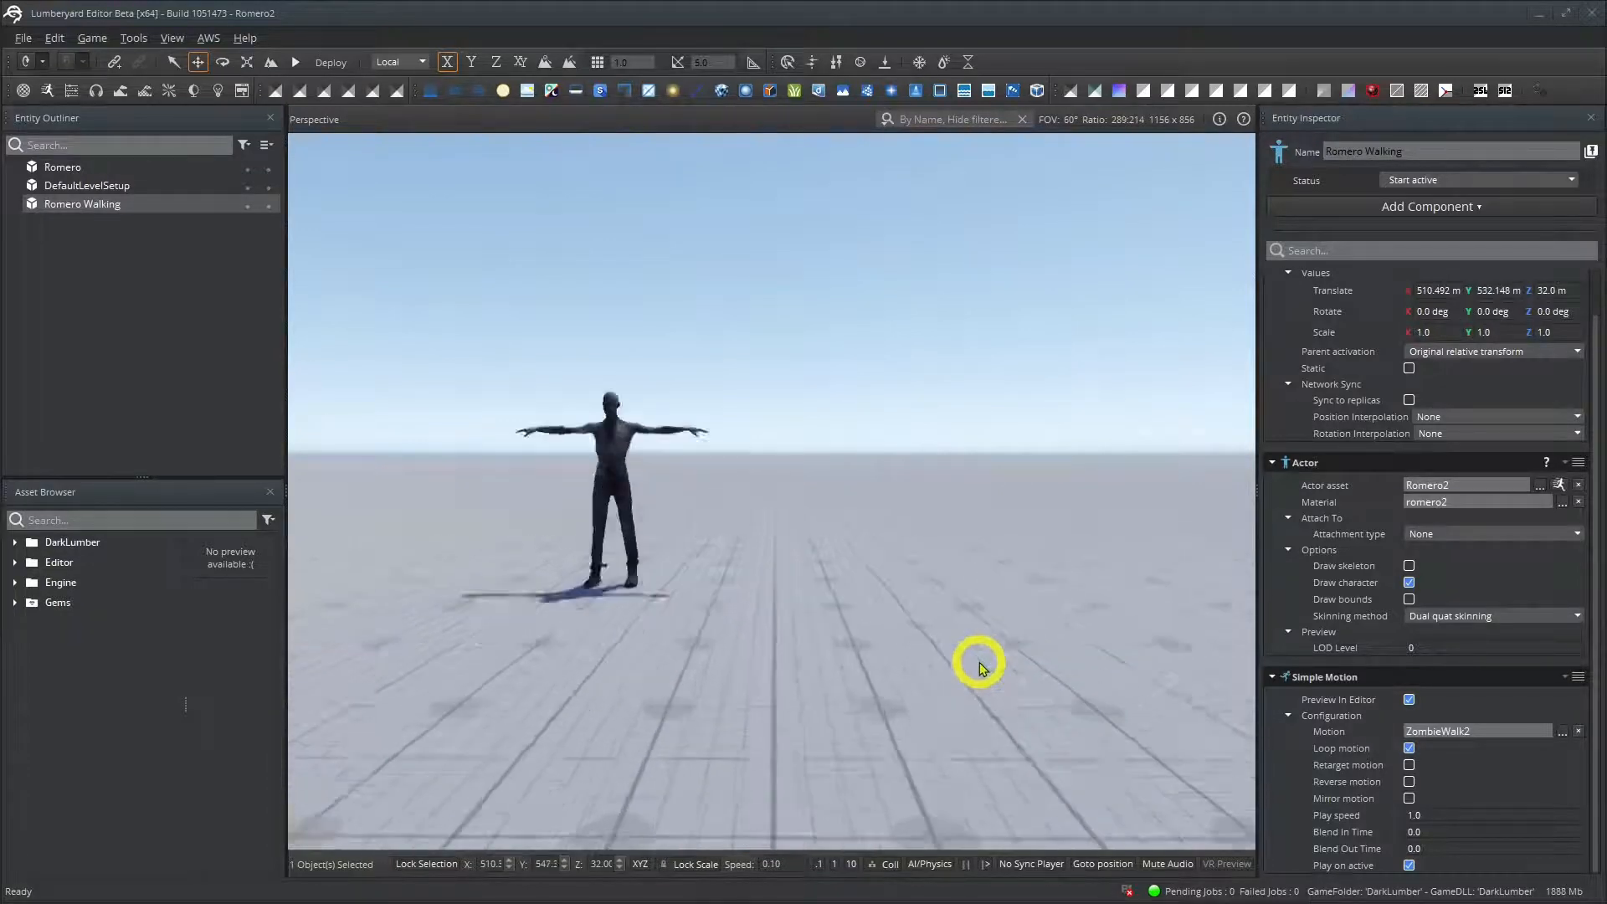
{"action": "scroll", "coordinate": [980, 661], "scroll_direction": "up", "scroll_amount": 1}
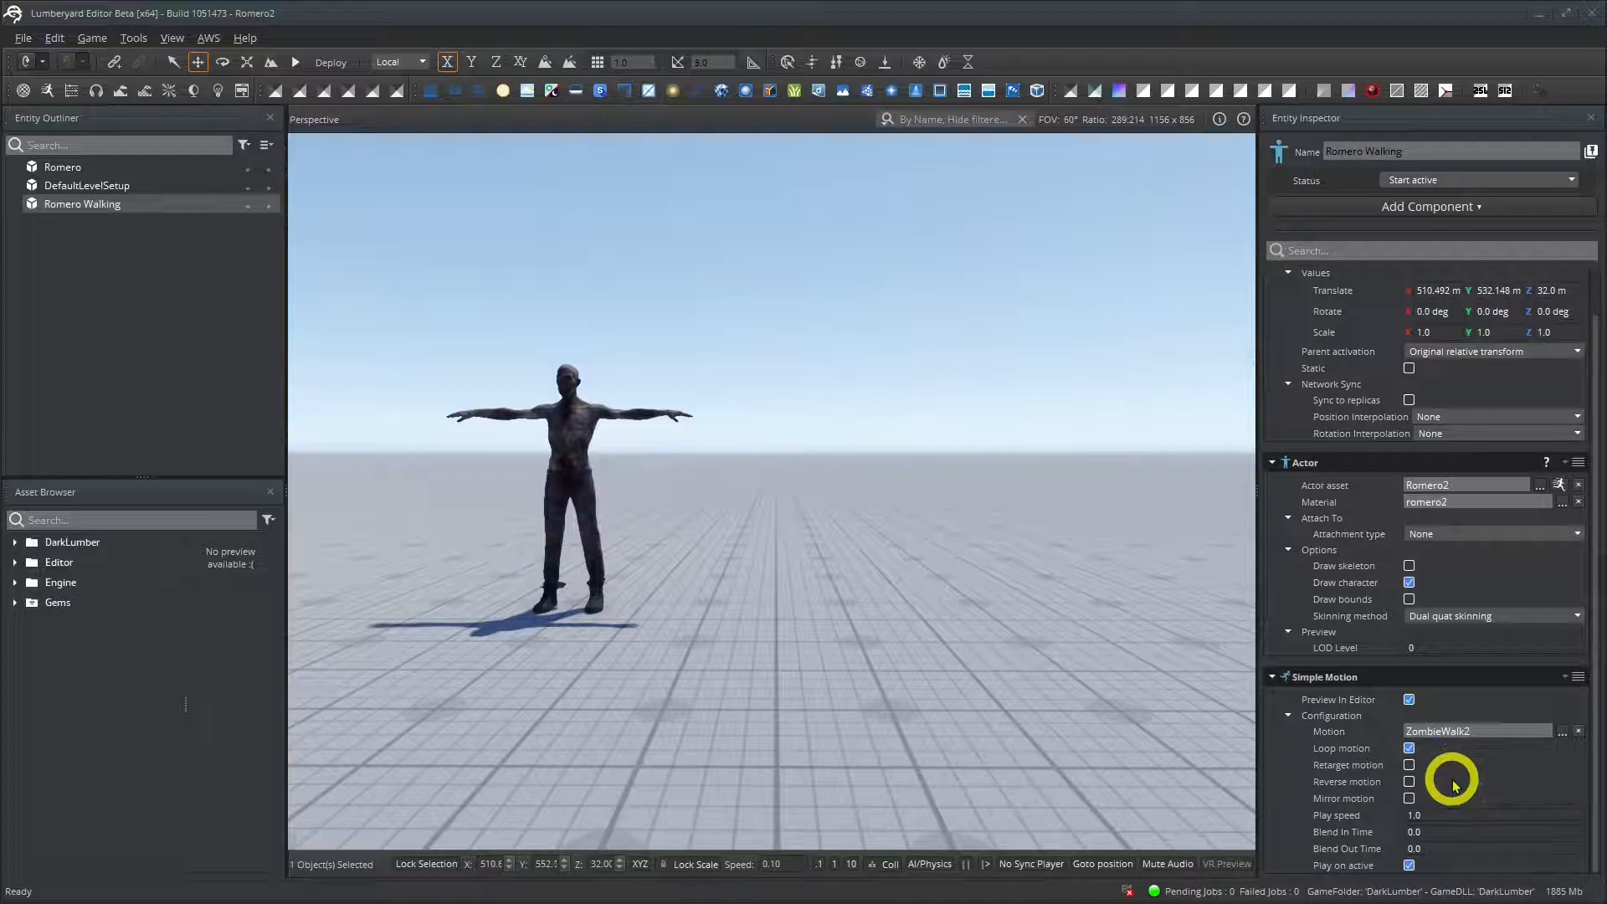
{"action": "left_click", "coordinate": [1410, 700]}
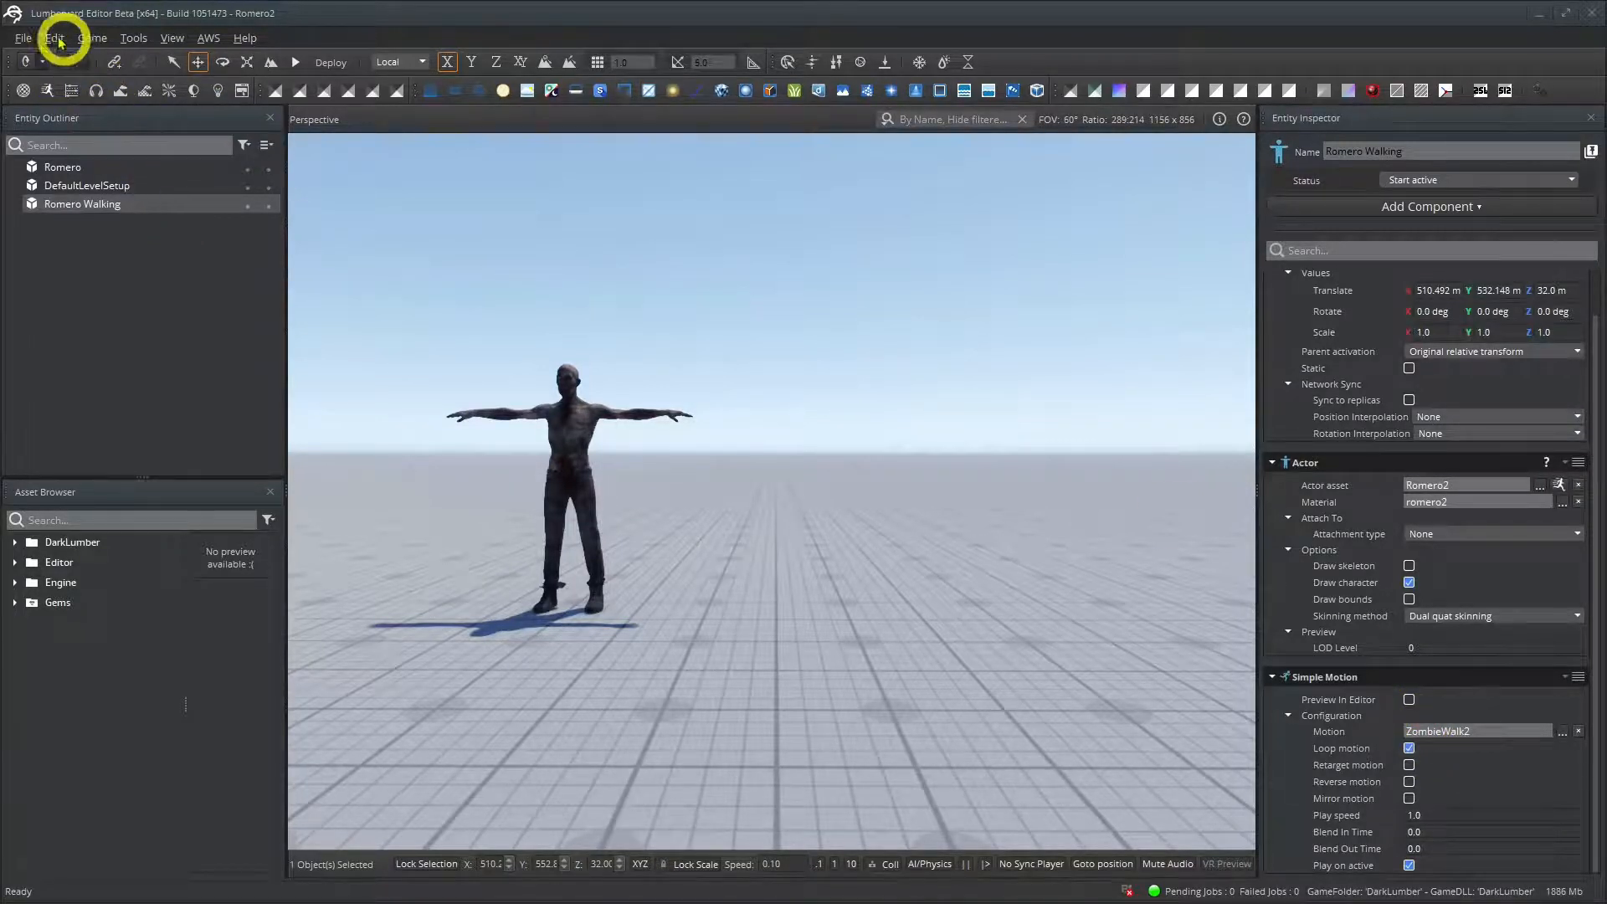
Open the EMotion FX Animation Editor and load the recent workspace Romero2.emfxworkspace
{"action": "left_click", "coordinate": [132, 38]}
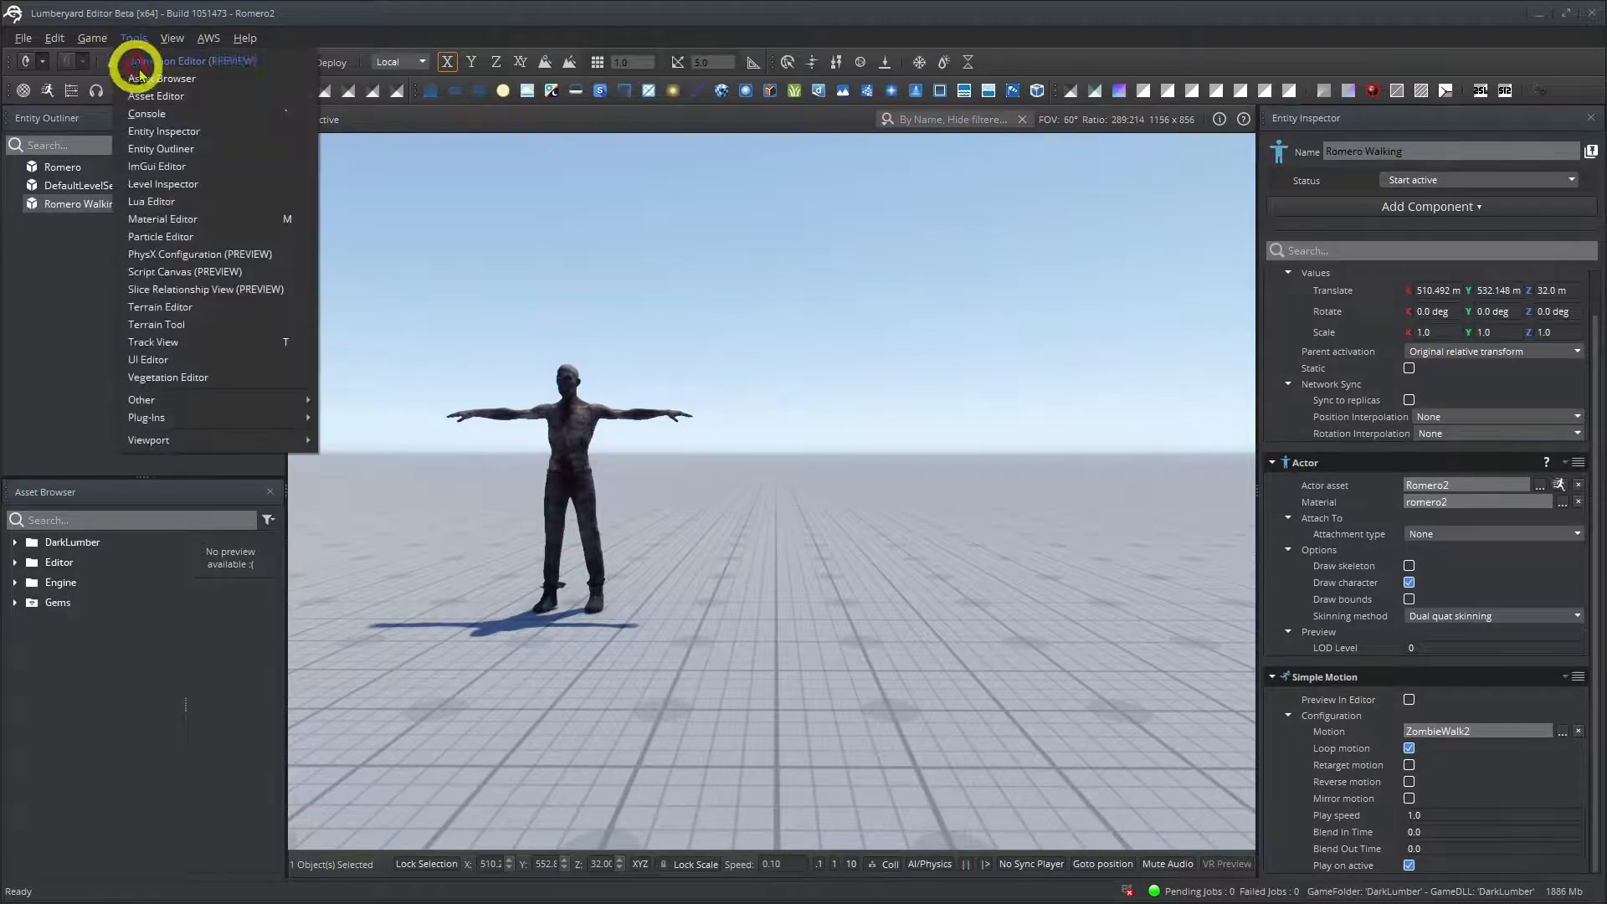
{"action": "left_click", "coordinate": [184, 62]}
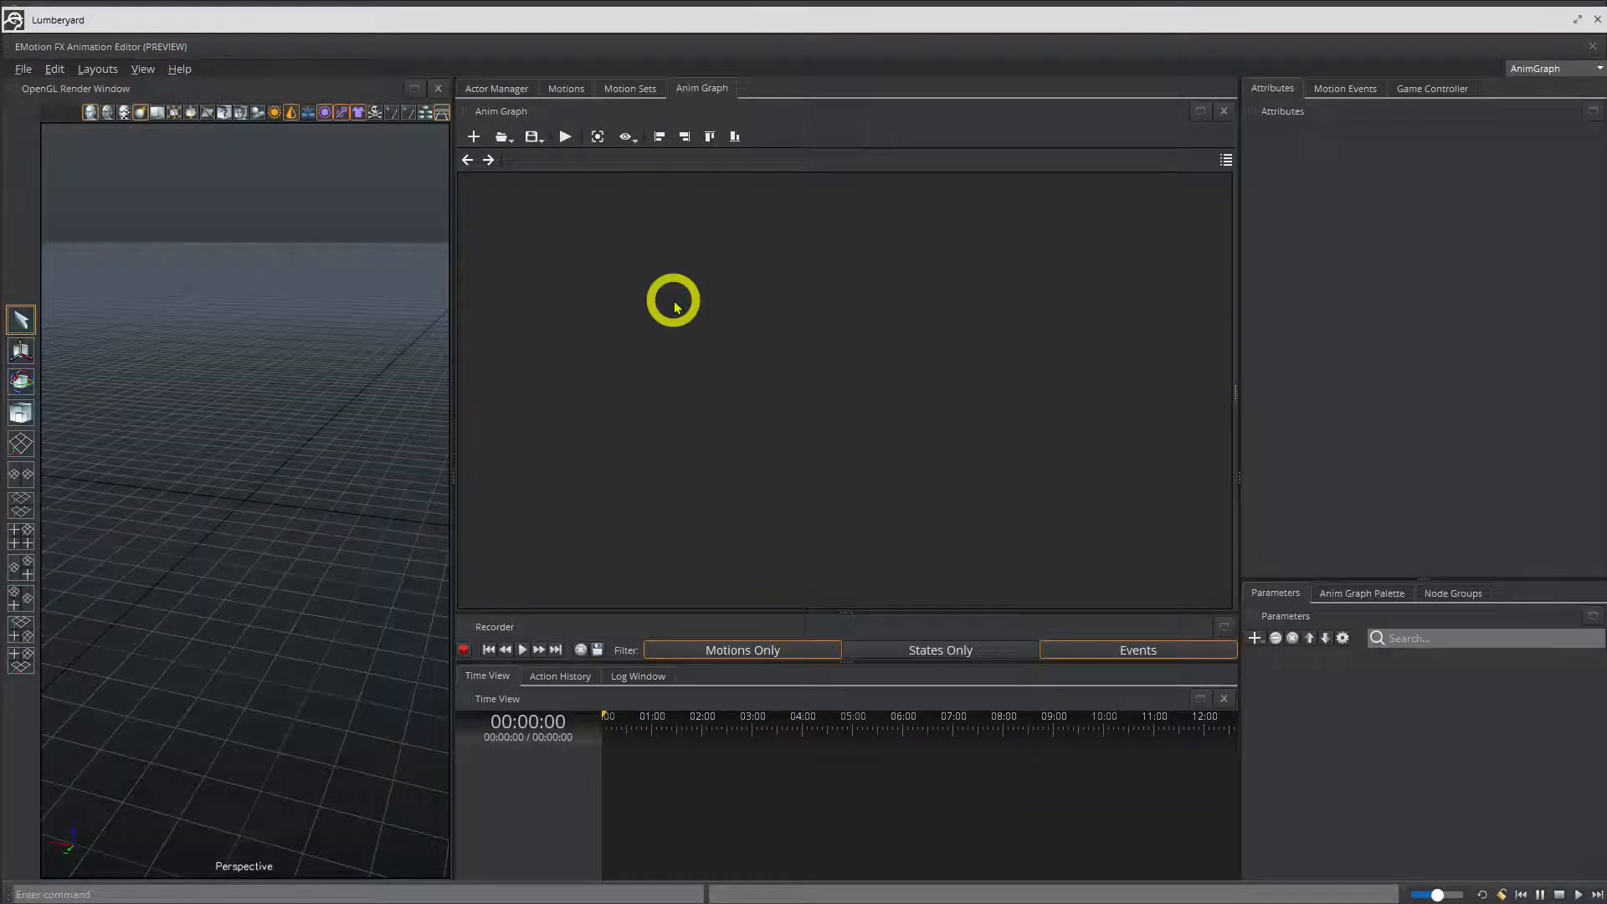
{"action": "left_click", "coordinate": [22, 68]}
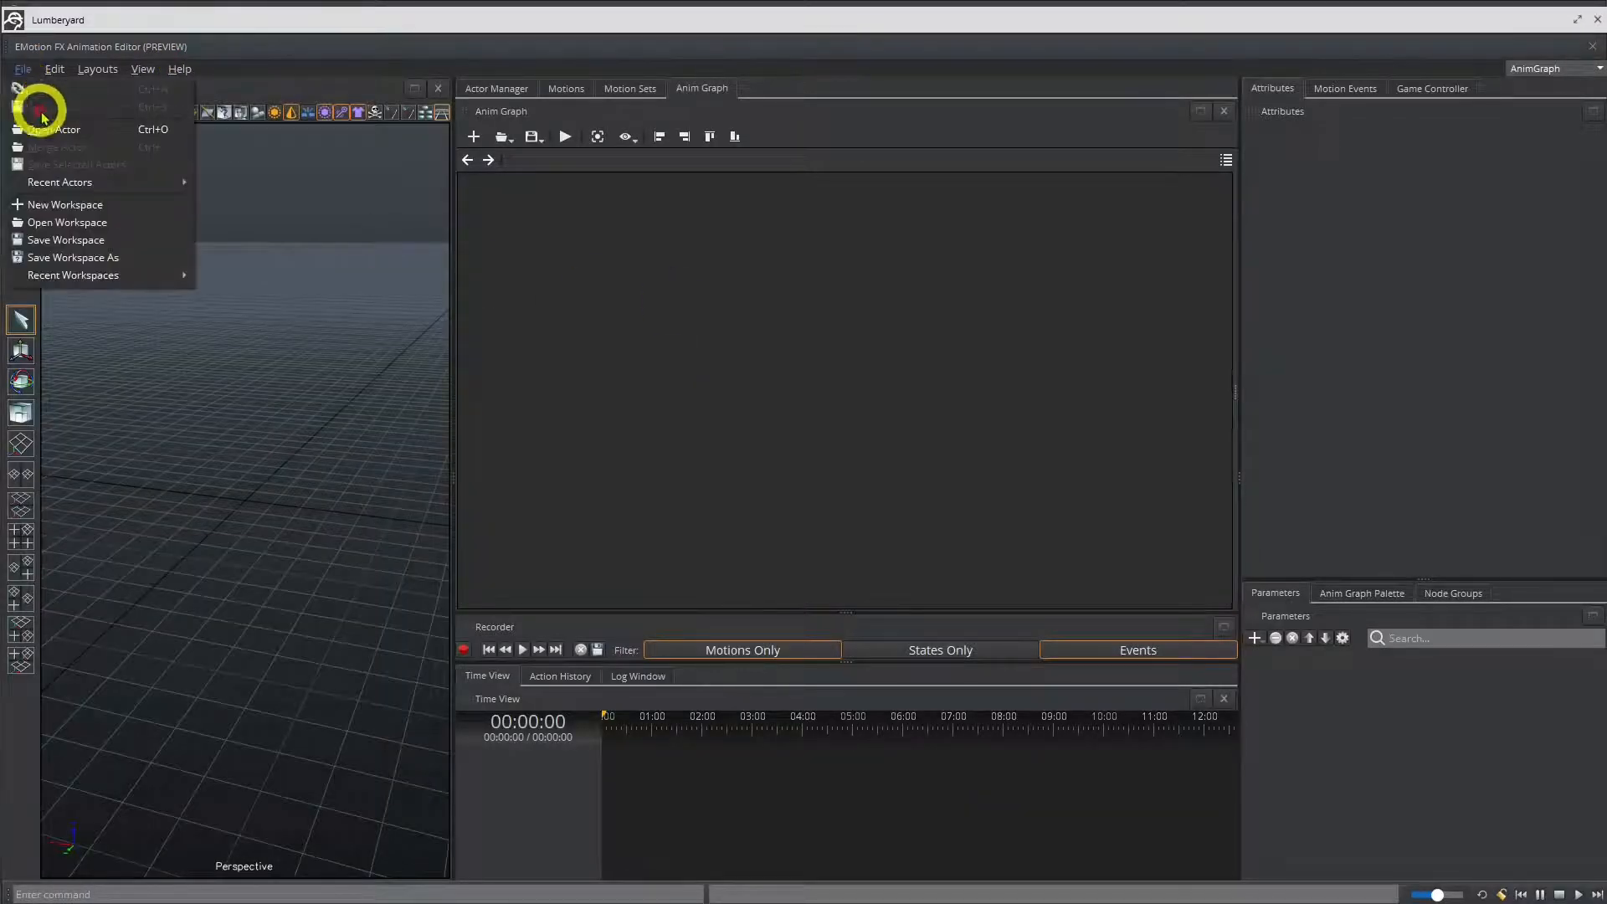
{"action": "mouse_move", "coordinate": [122, 277]}
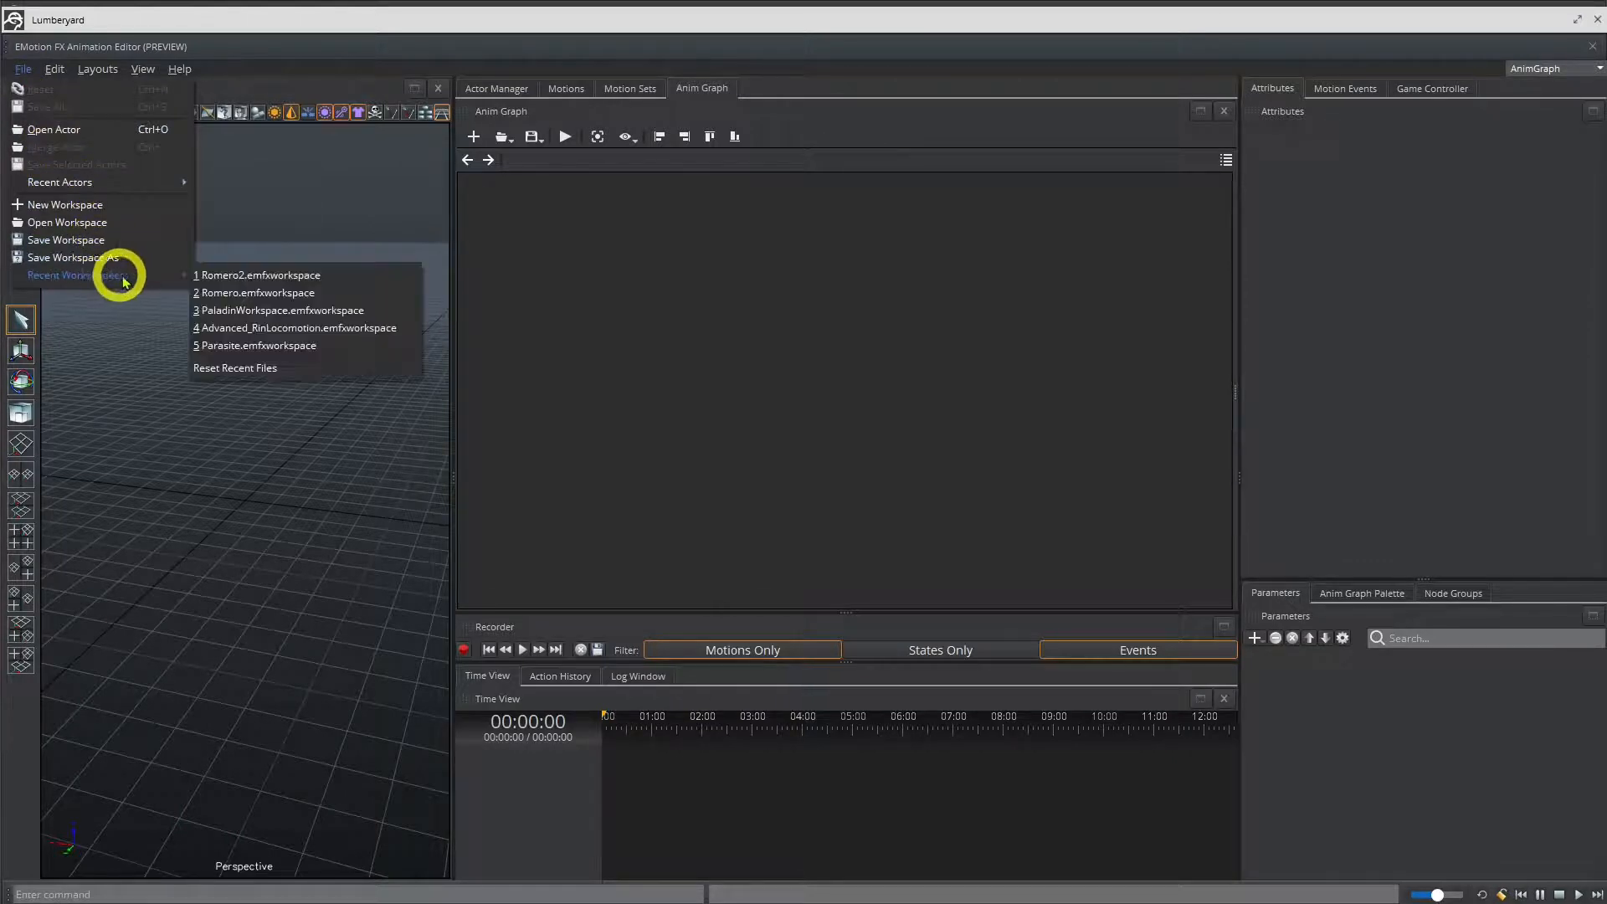
{"action": "left_click", "coordinate": [254, 274]}
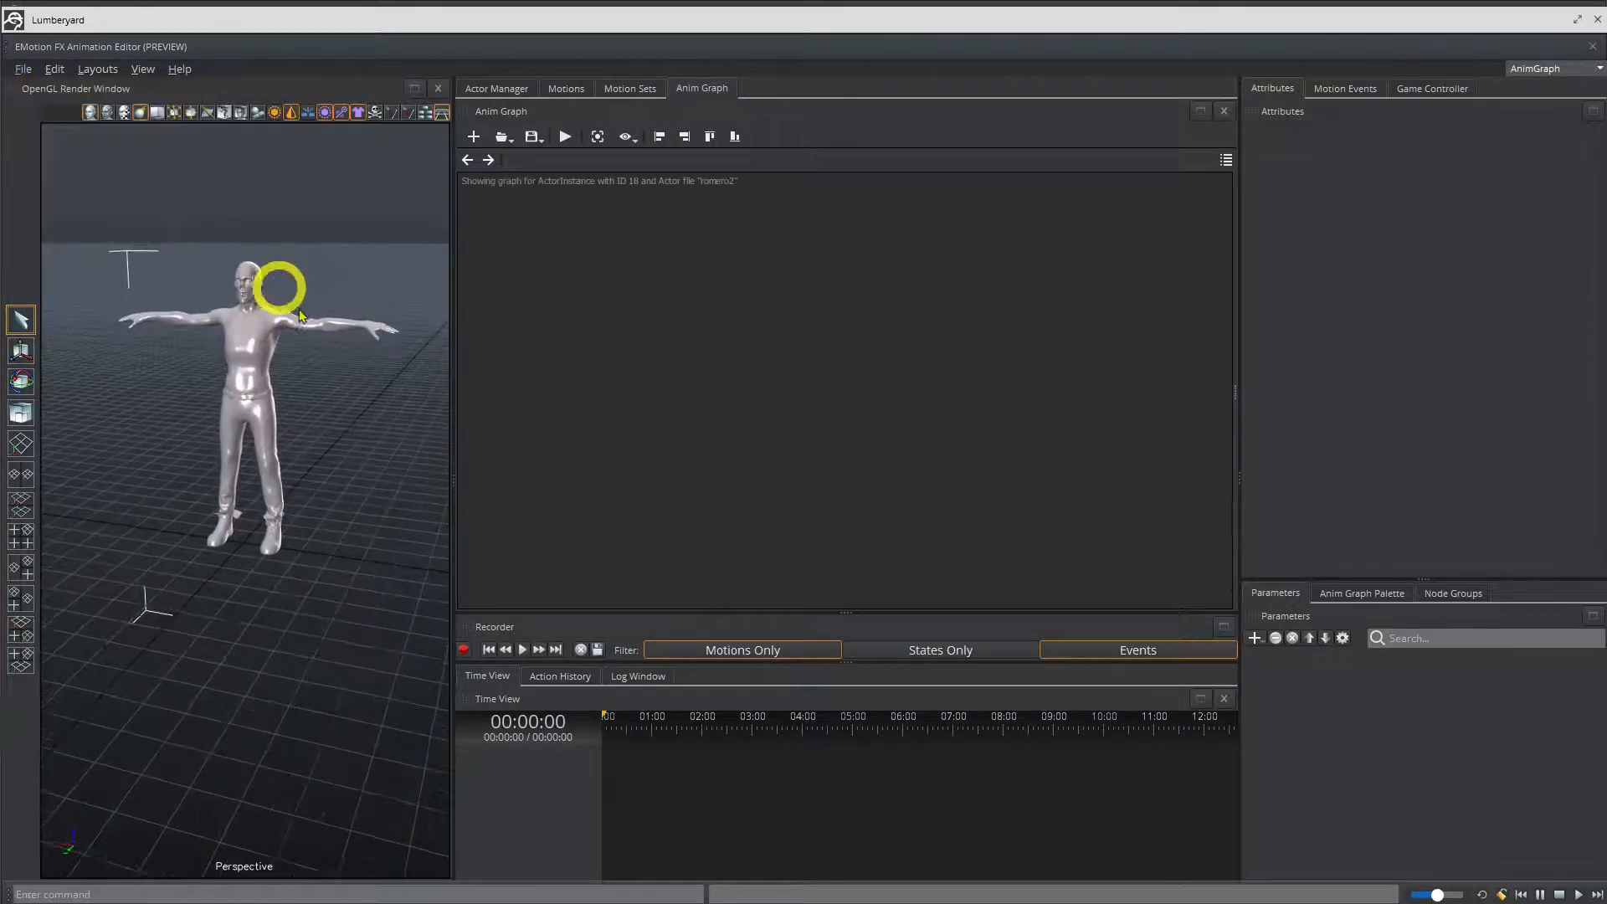
Play the agony2 motion from the workspace's motion list on the Romero actor and pause the playback
{"action": "left_click", "coordinate": [567, 89]}
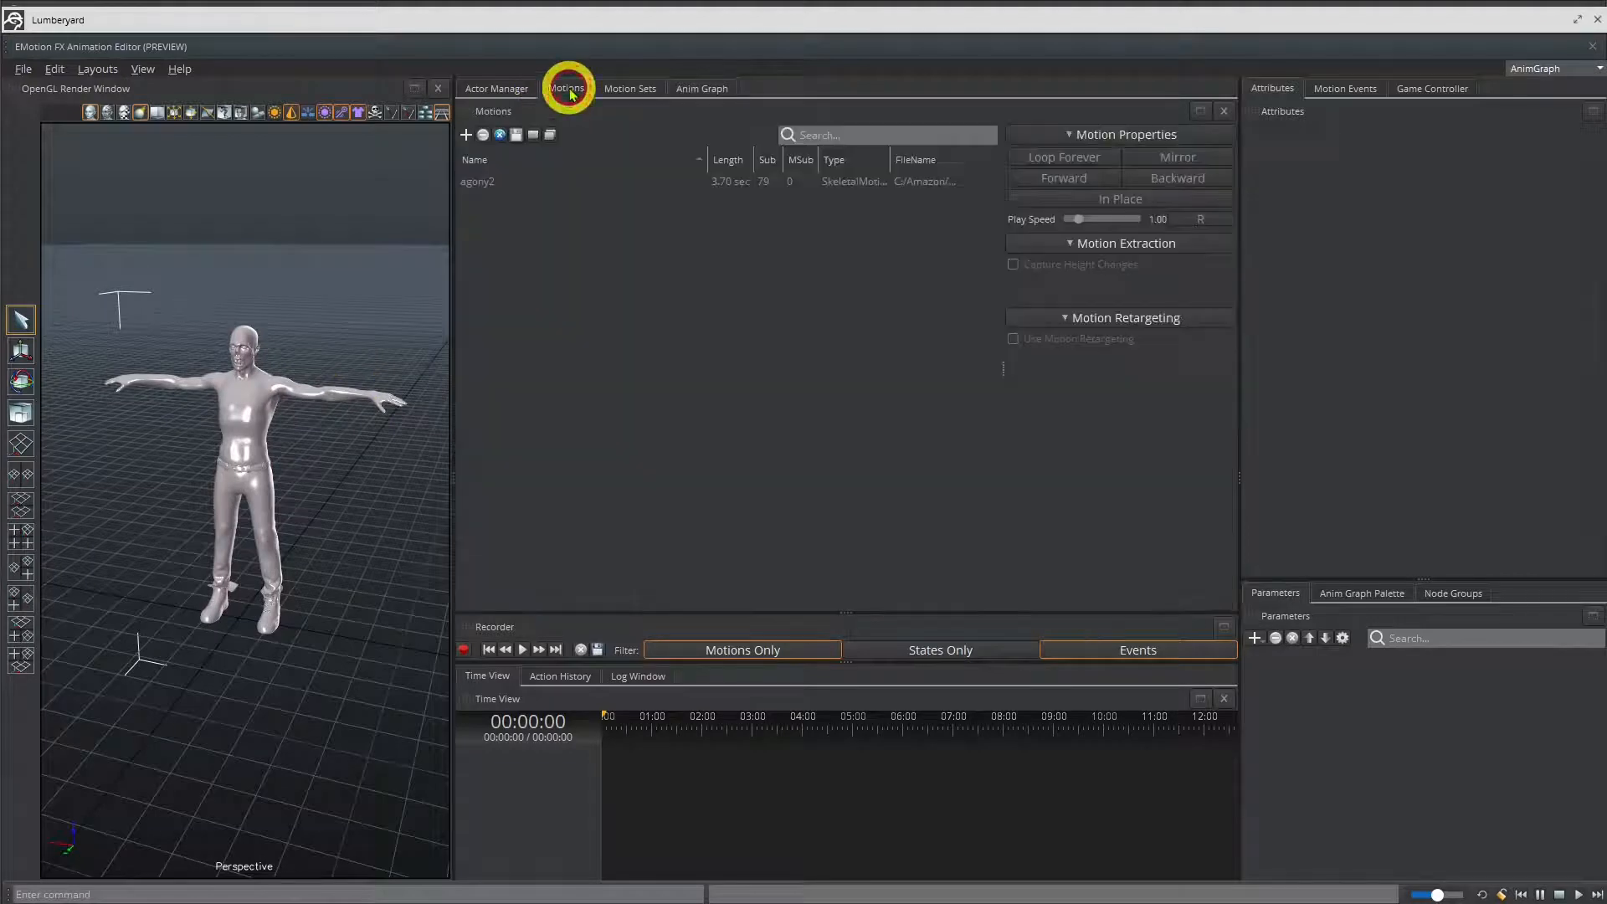
{"action": "left_click", "coordinate": [484, 181]}
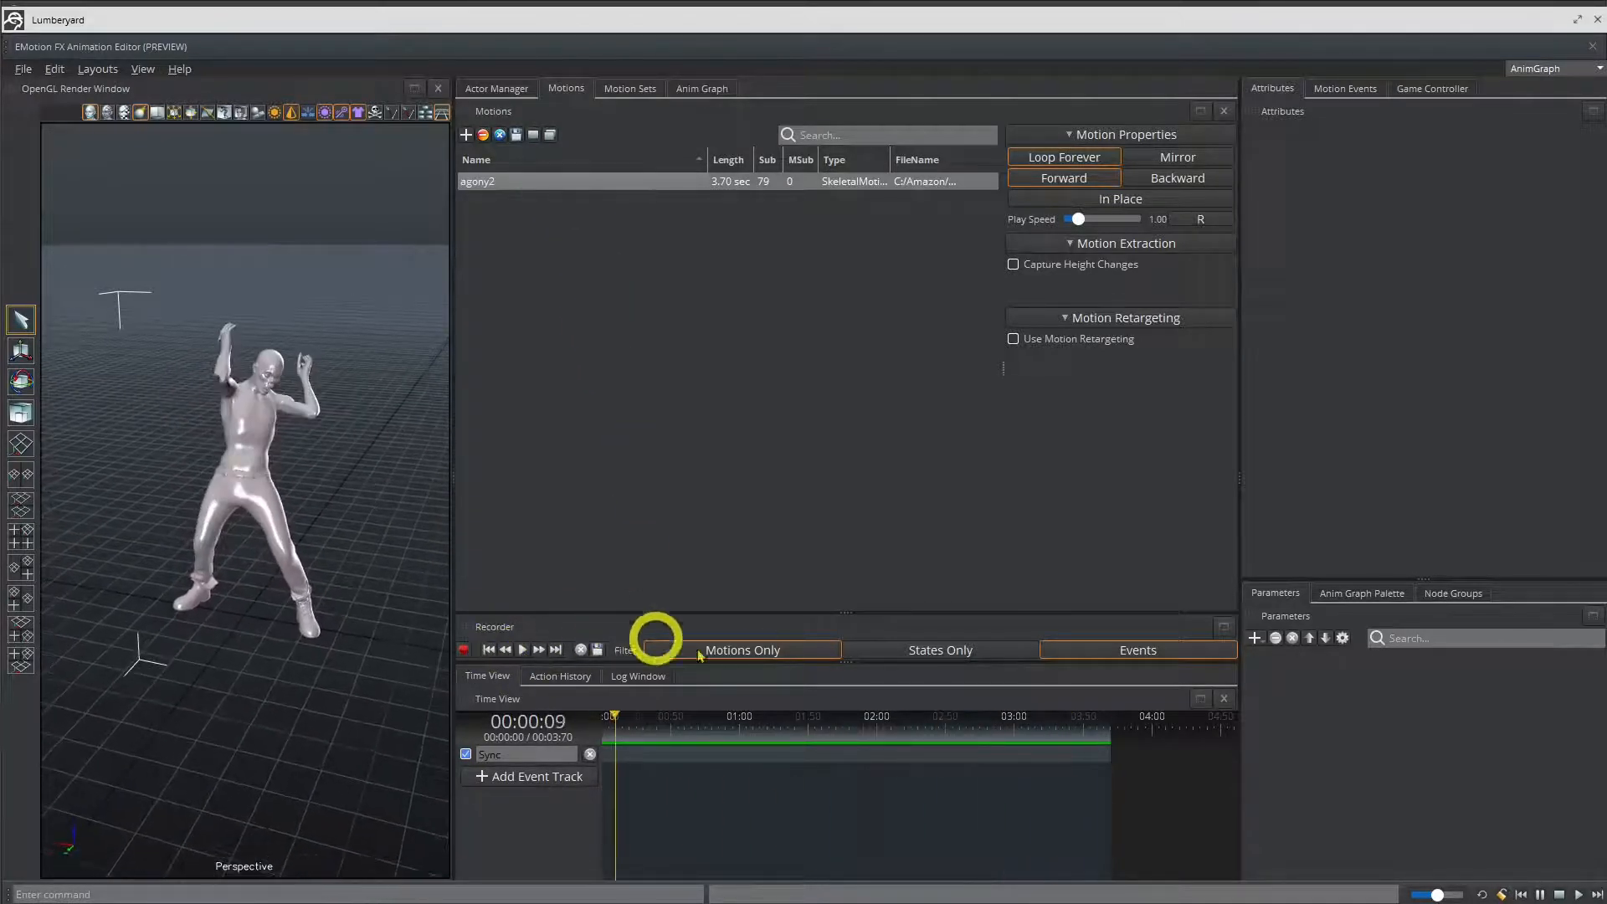
{"action": "left_click", "coordinate": [1540, 894]}
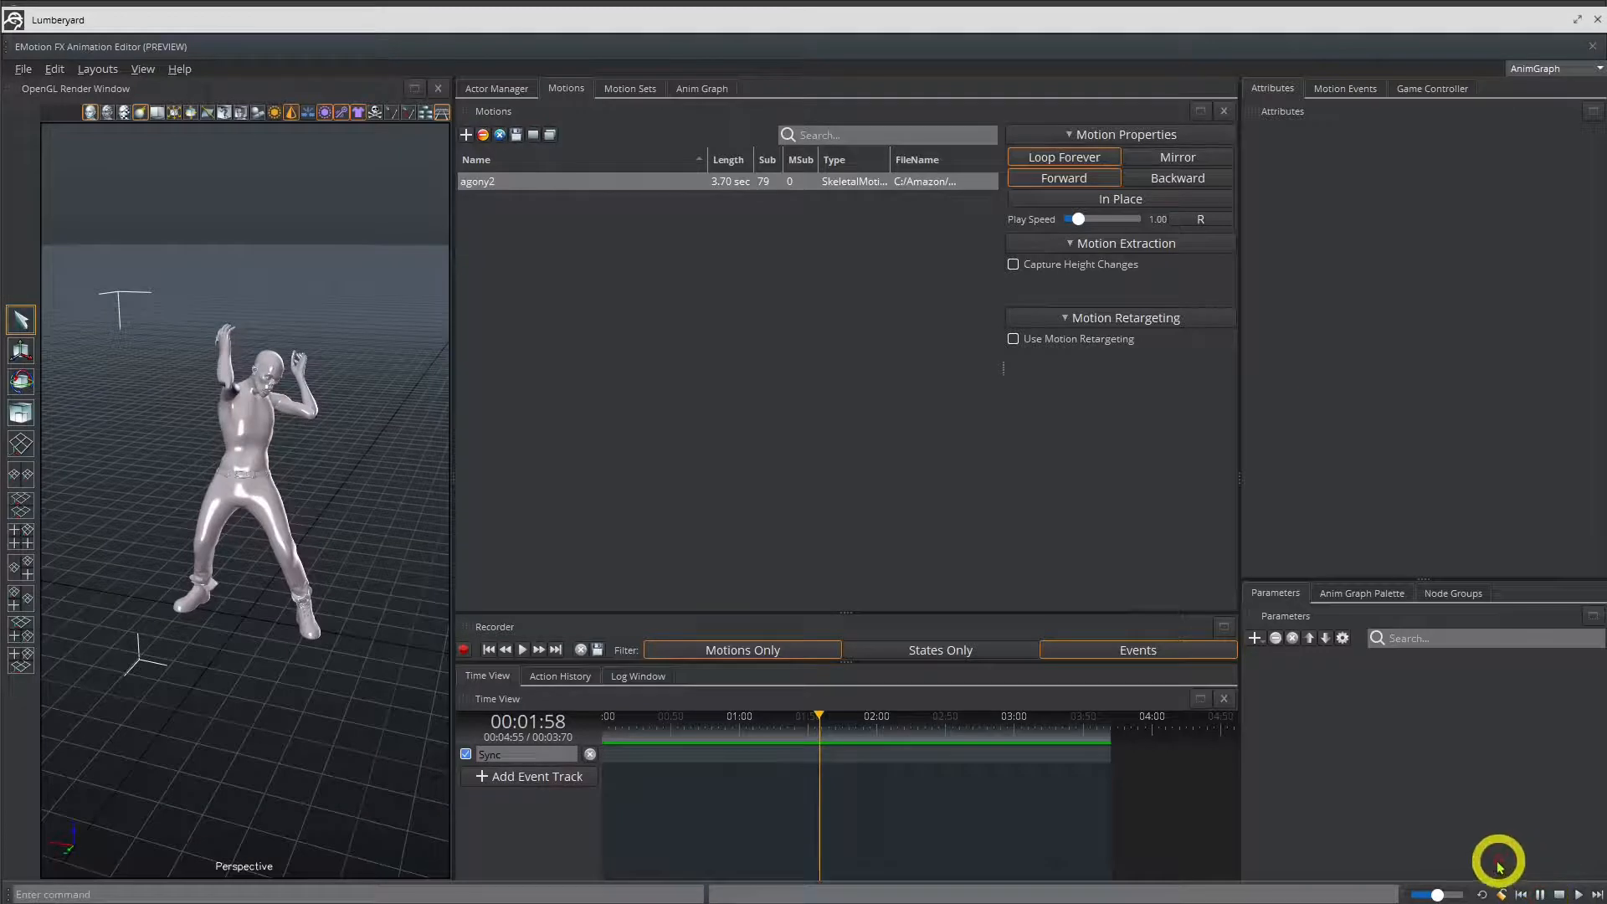
Add the zombiewalk2 motion from the LumberMixAlot2 Motions folder to the motion list and play it on the actor
{"action": "left_click", "coordinate": [466, 135]}
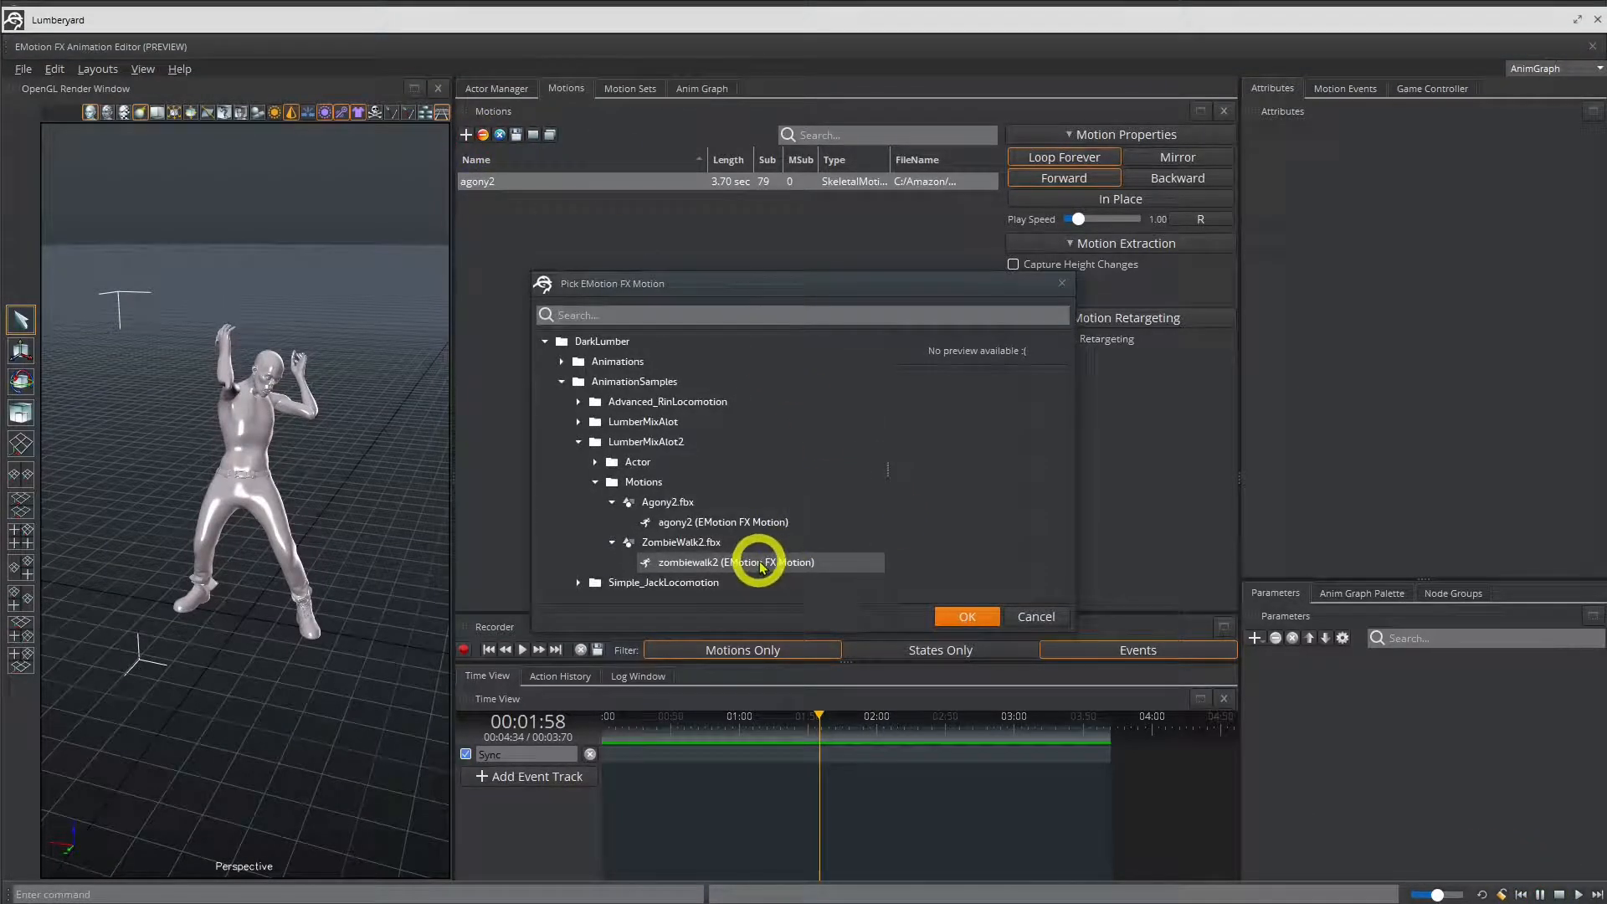
{"action": "double_click", "coordinate": [758, 564]}
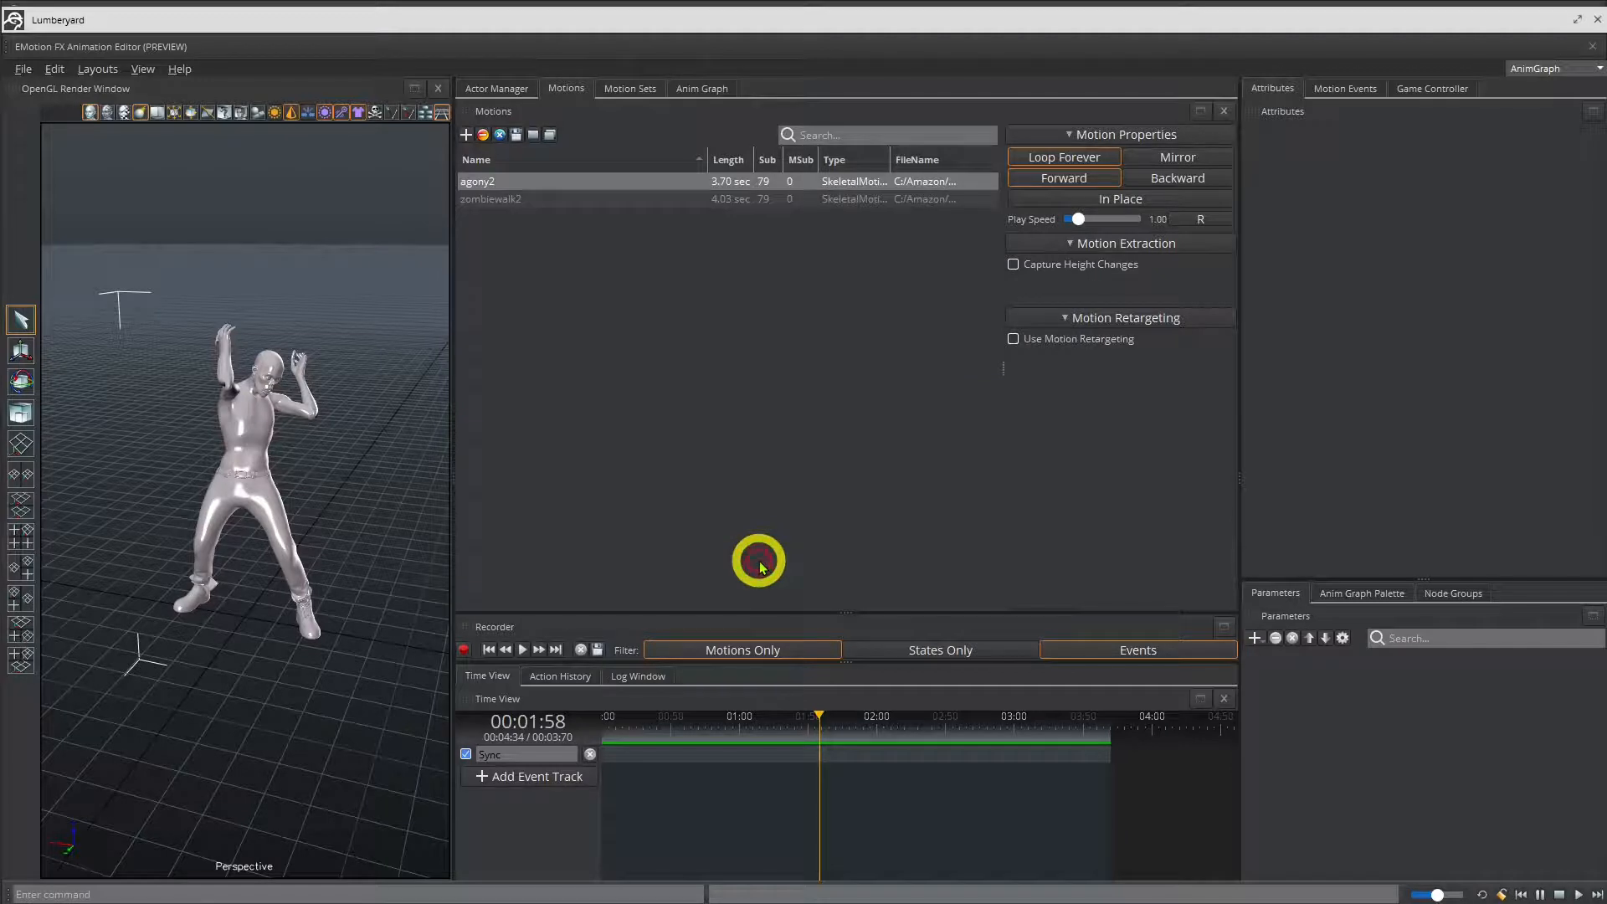
{"action": "left_click", "coordinate": [510, 200]}
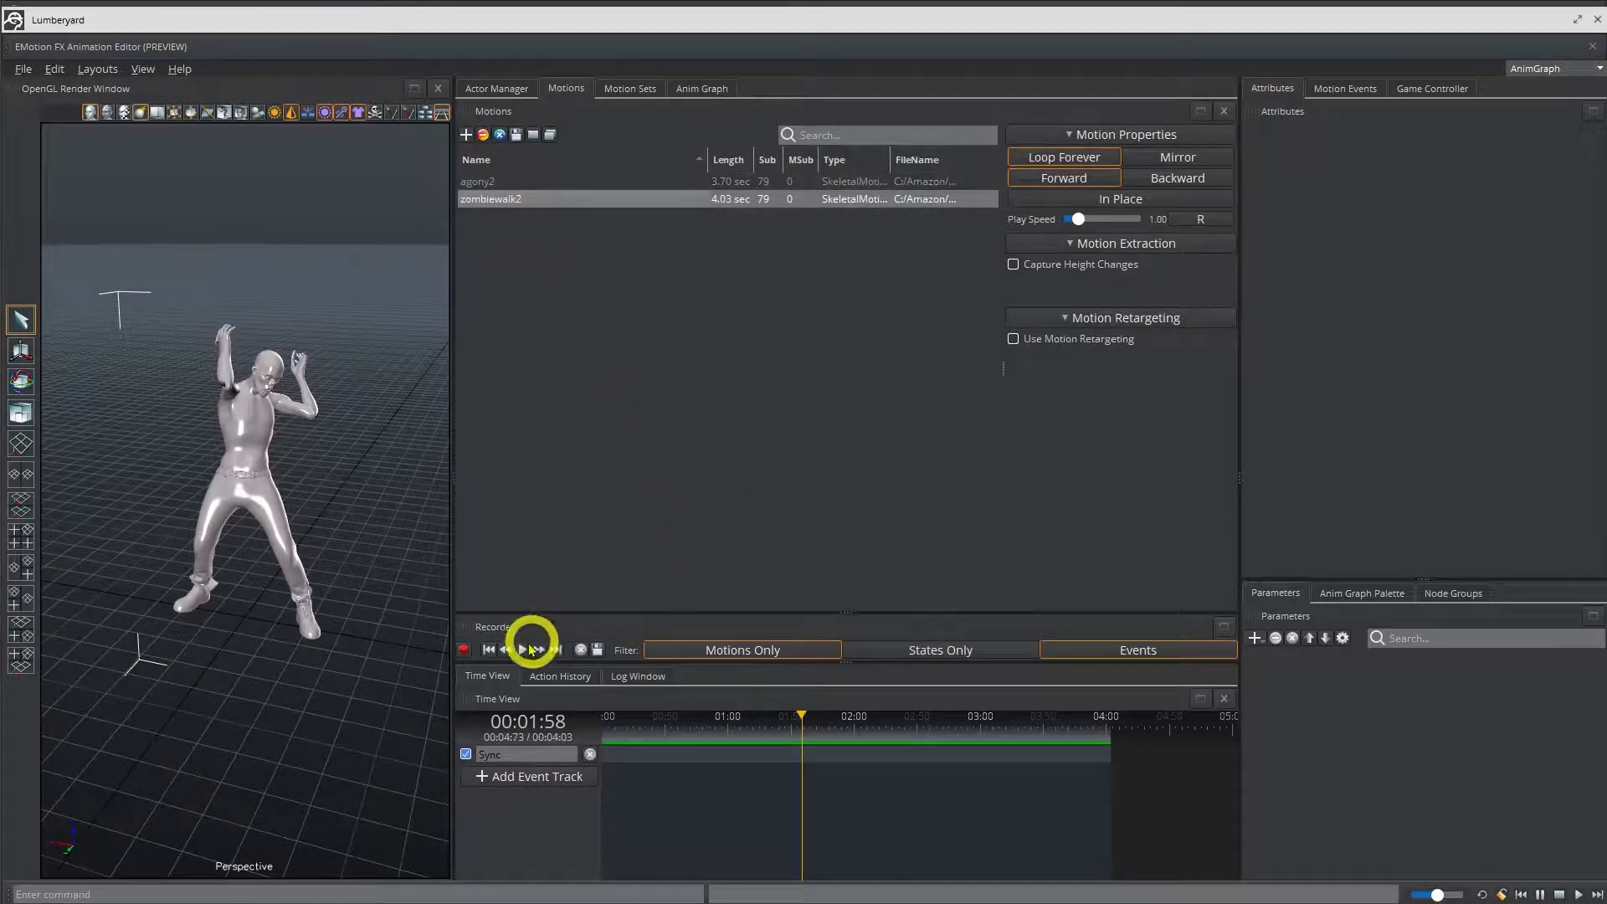
{"action": "double_click", "coordinate": [480, 205]}
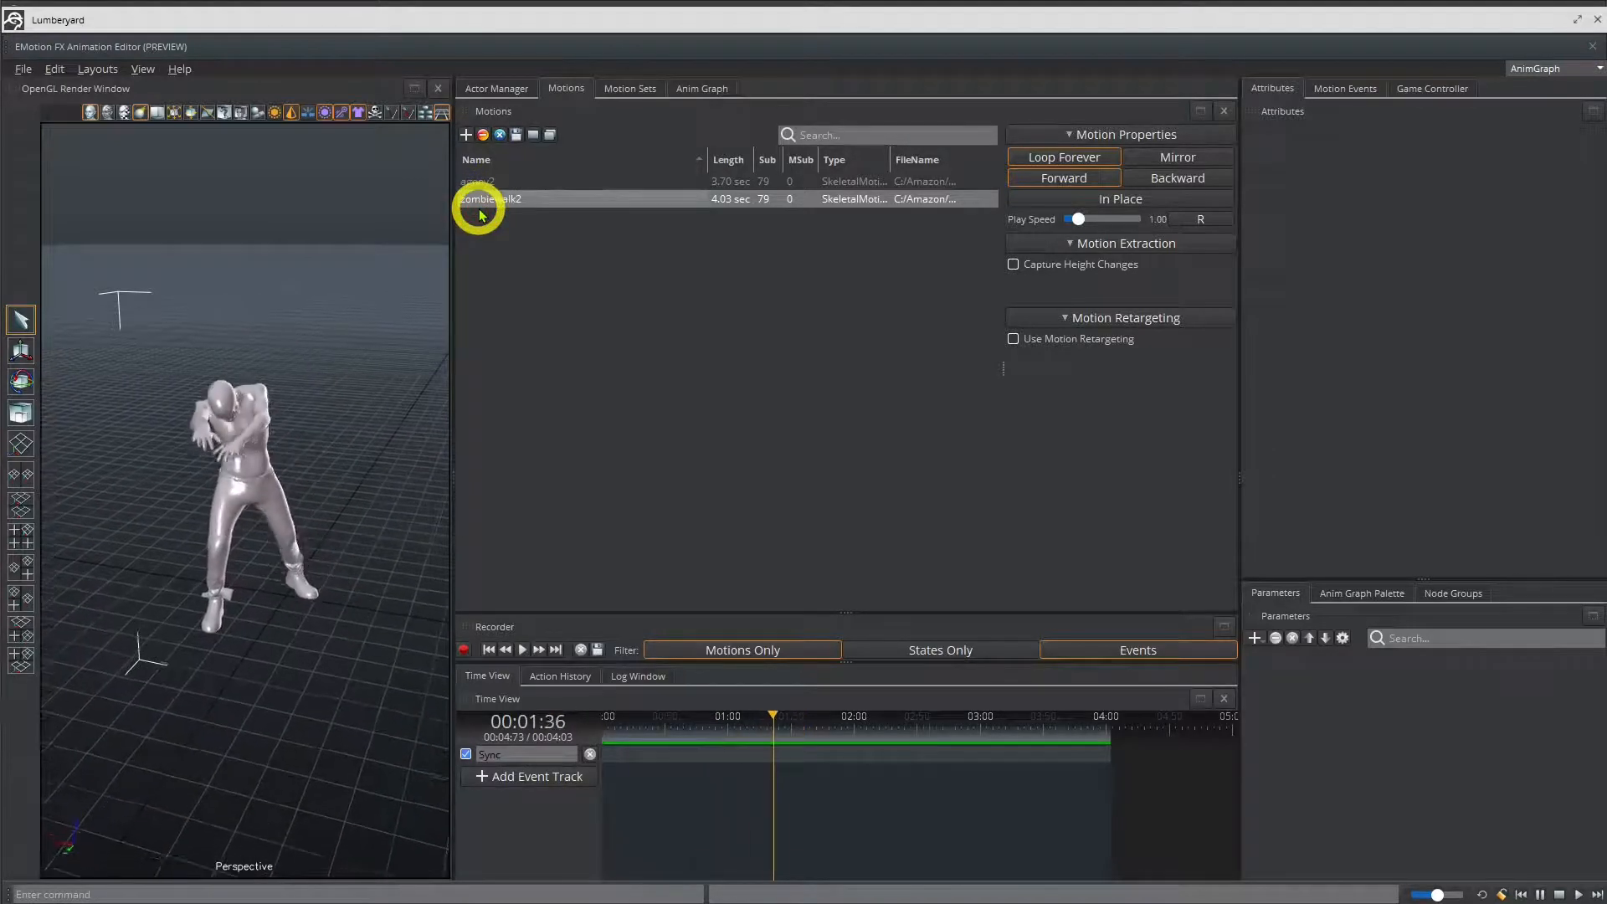